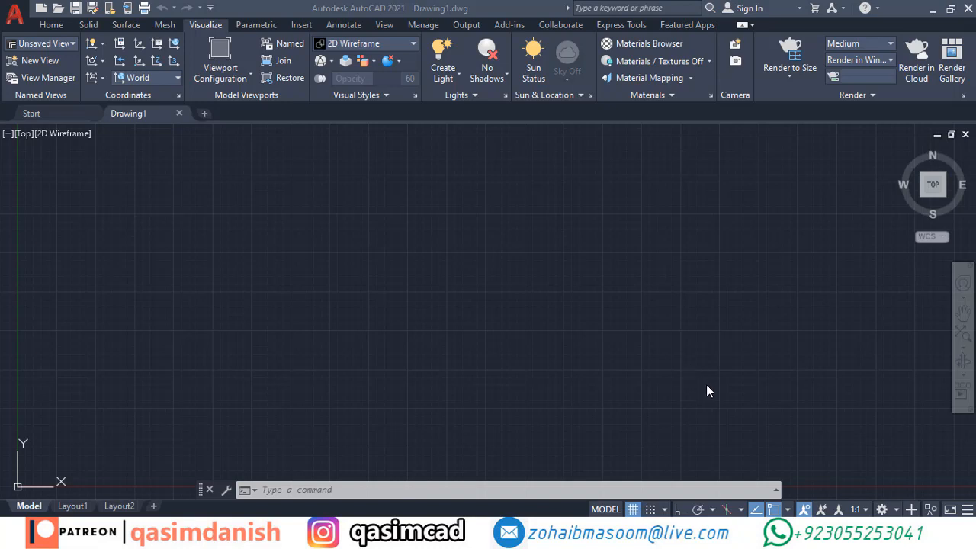
Draw a circle with a radius of 25 in the drawing area near the origin.
{"action": "type", "text": "c"}
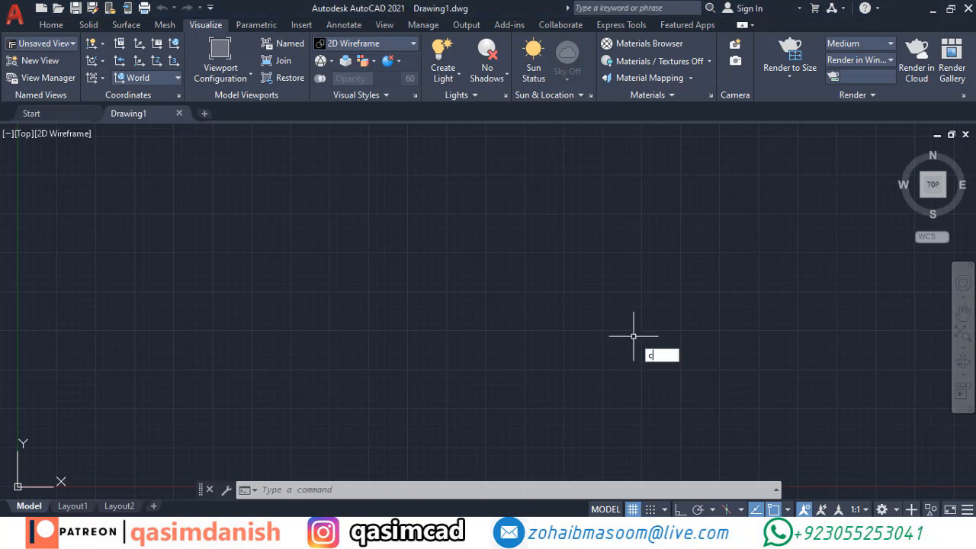
{"action": "key", "text": "Return"}
{"action": "left_click", "coordinate": [514, 298]}
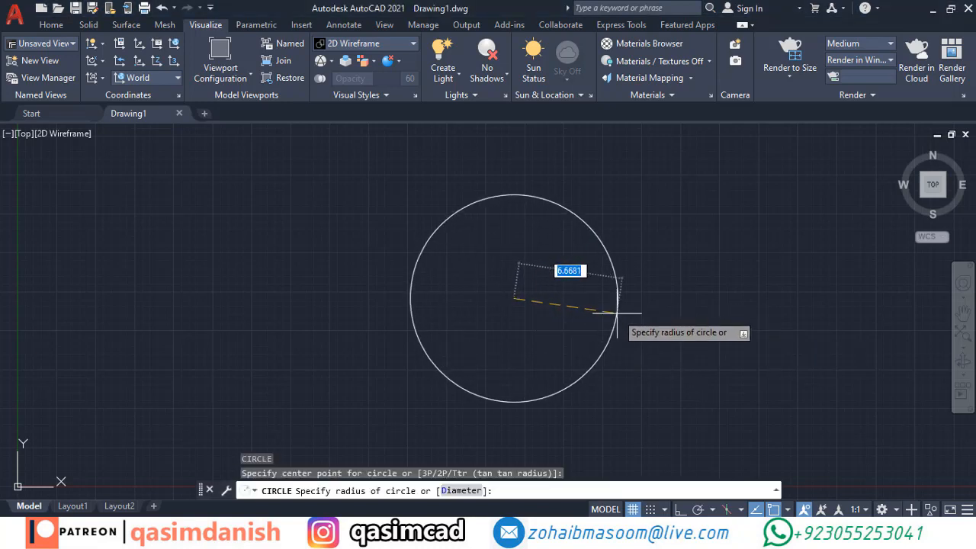
{"action": "type", "text": "25"}
{"action": "key", "text": "Return"}
{"action": "scroll", "coordinate": [626, 307], "scroll_direction": "up", "scroll_amount": 5}
{"action": "scroll", "coordinate": [627, 283], "scroll_direction": "down", "scroll_amount": 6}
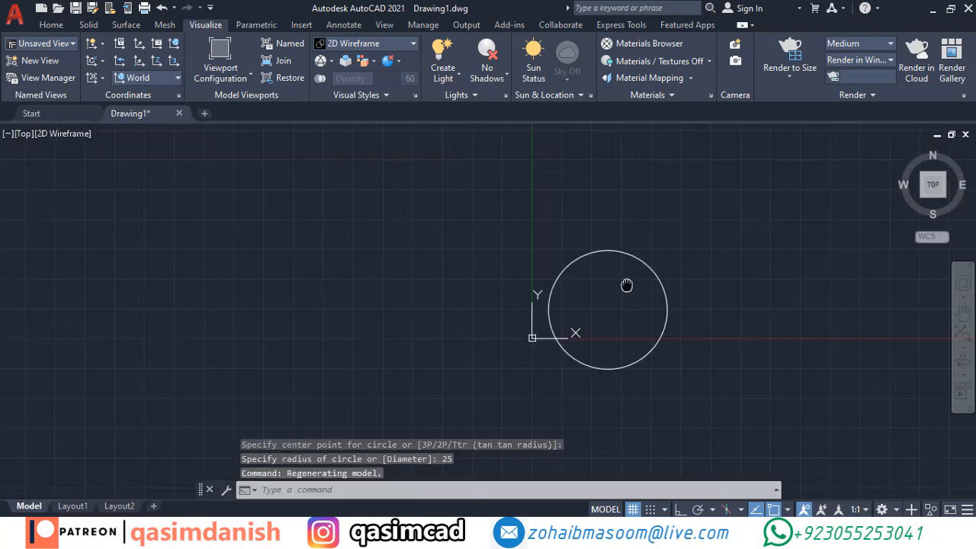
{"action": "scroll", "coordinate": [425, 305], "scroll_direction": "down", "scroll_amount": 1}
{"action": "scroll", "coordinate": [361, 283], "scroll_direction": "up", "scroll_amount": 2}
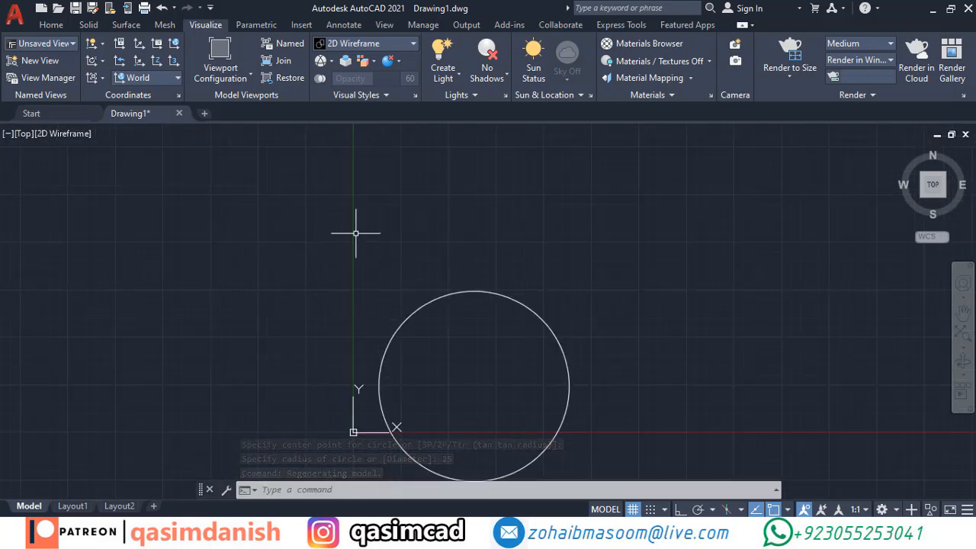
Draw a small trial circle by center and diameter to the left of the Y axis and erase it.
{"action": "left_click", "coordinate": [63, 27]}
{"action": "left_click", "coordinate": [281, 62]}
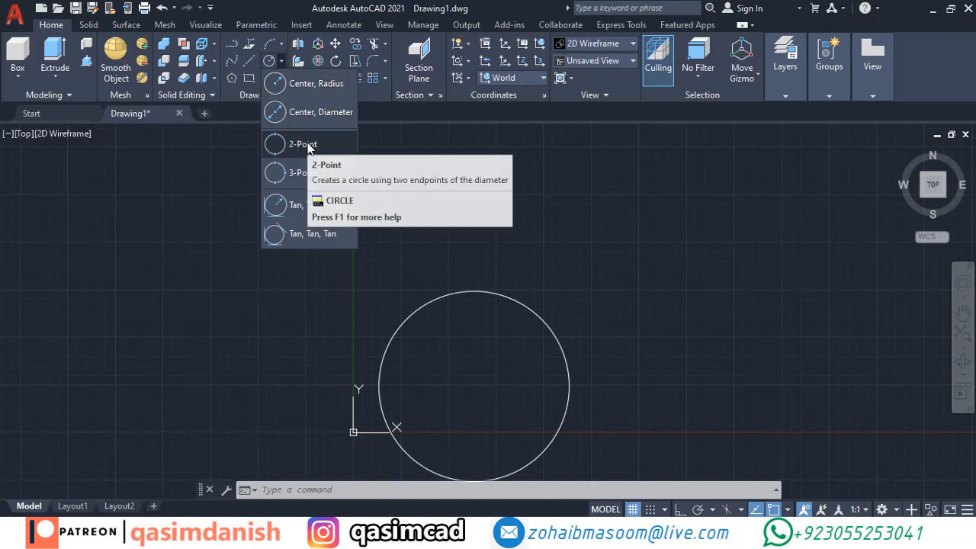
{"action": "left_click", "coordinate": [322, 115]}
{"action": "left_click", "coordinate": [274, 267]}
{"action": "left_click", "coordinate": [212, 272]}
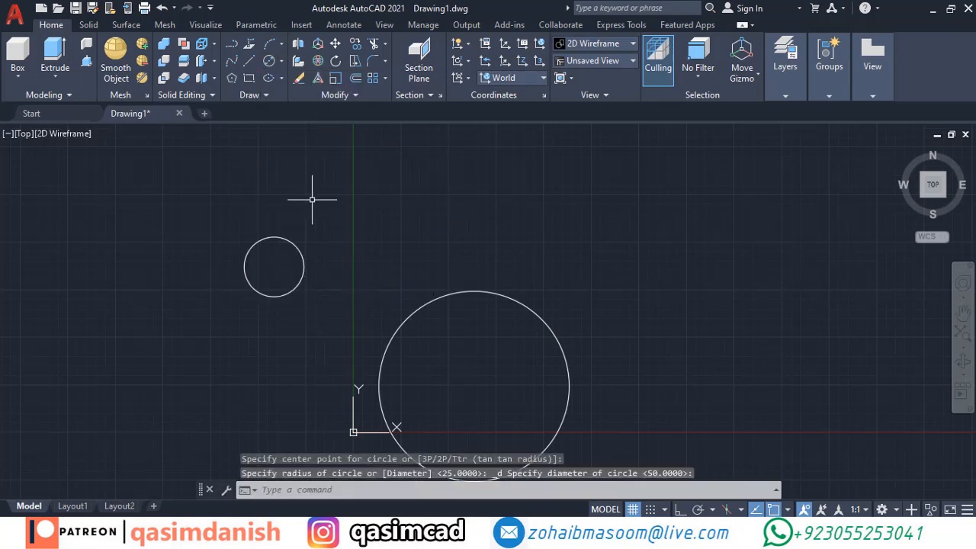
{"action": "left_click", "coordinate": [315, 196]}
{"action": "left_click", "coordinate": [214, 340]}
{"action": "type", "text": "e"}
{"action": "key", "text": "Return"}
Draw a slanted ellipse centered on the circle's left quadrant, with its longer half-axis about 29 long, and orbit to a 3D view.
{"action": "left_click", "coordinate": [275, 77]}
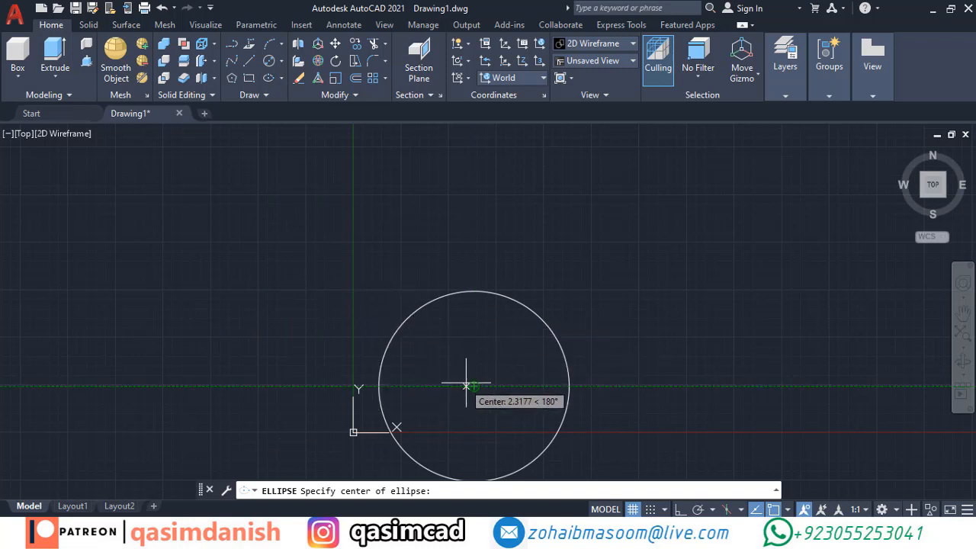
{"action": "left_click", "coordinate": [379, 387]}
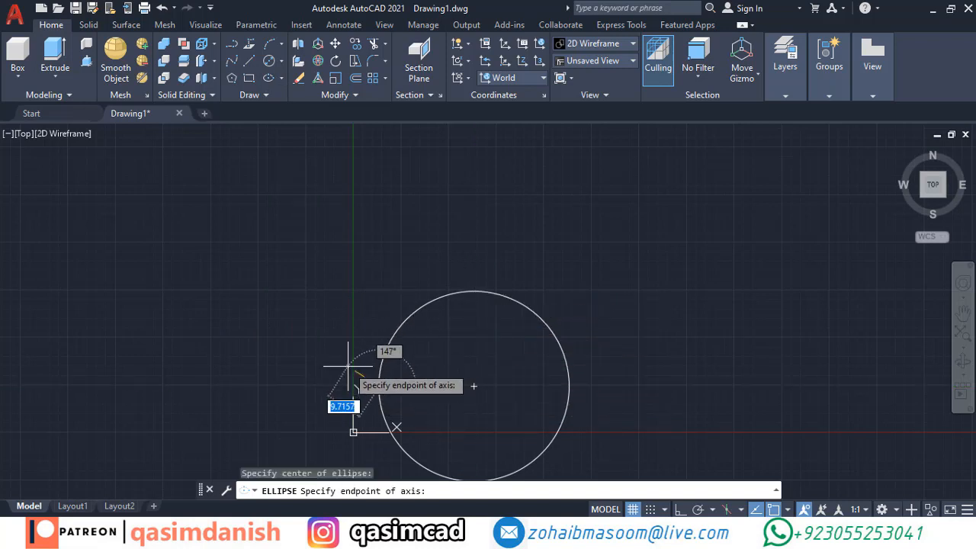
{"action": "left_click", "coordinate": [336, 367]}
{"action": "middle_click_drag", "start_coordinate": [423, 274], "coordinate": [495, 201]}
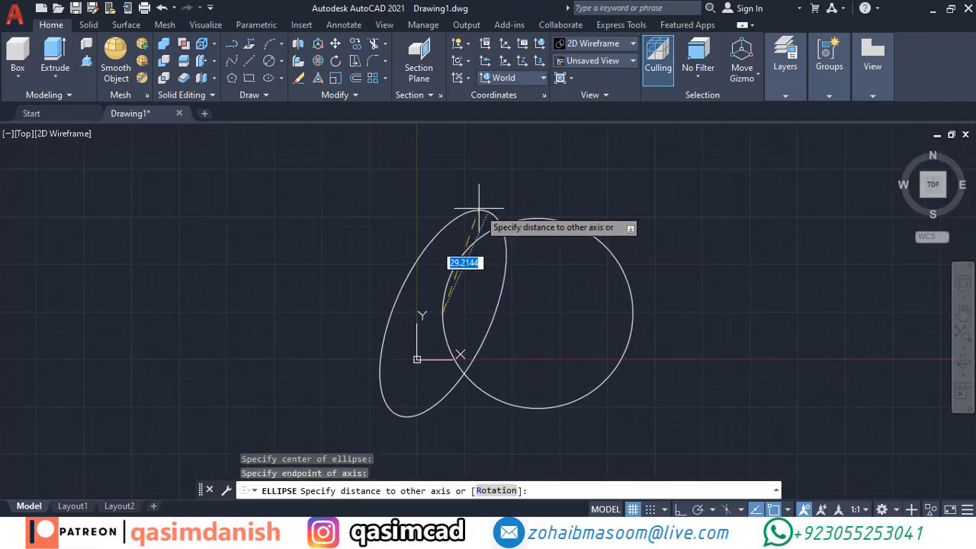
{"action": "left_click", "coordinate": [479, 211]}
{"action": "middle_click_drag", "start_coordinate": [475, 206], "coordinate": [634, 255], "text": "shift"}
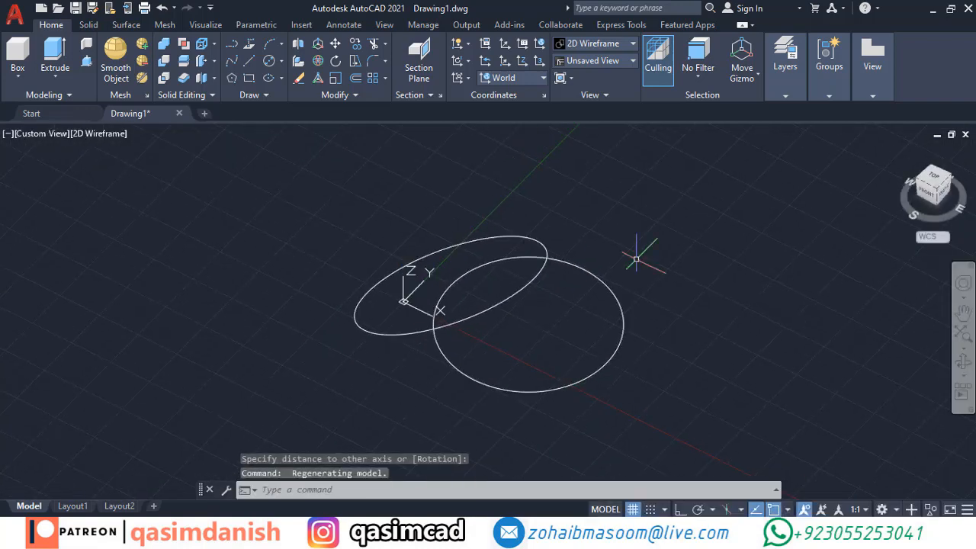
{"action": "type", "text": "ext"}
{"action": "key", "text": "Return"}
{"action": "key", "text": "Escape"}
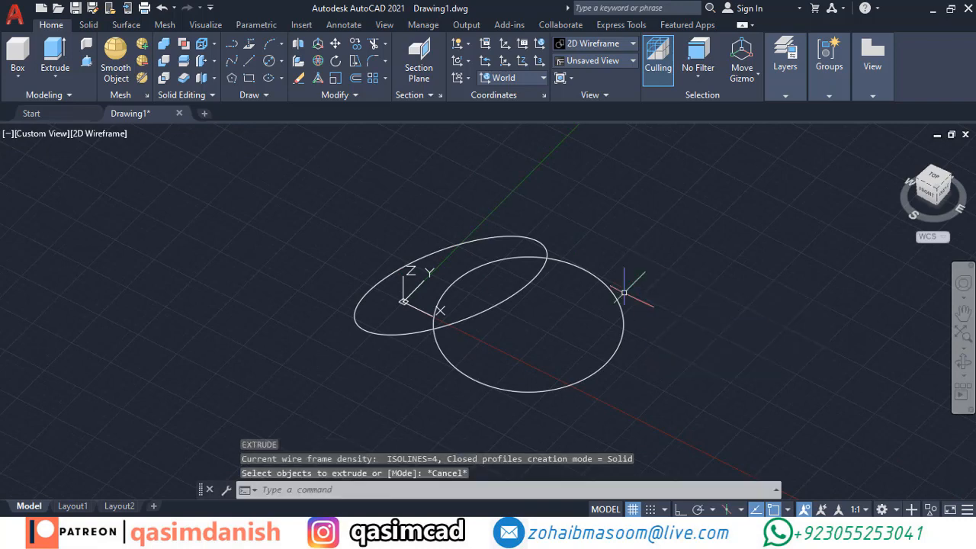
{"action": "type", "text": "o"}
{"action": "key", "text": "Return"}
{"action": "key", "text": "Return"}
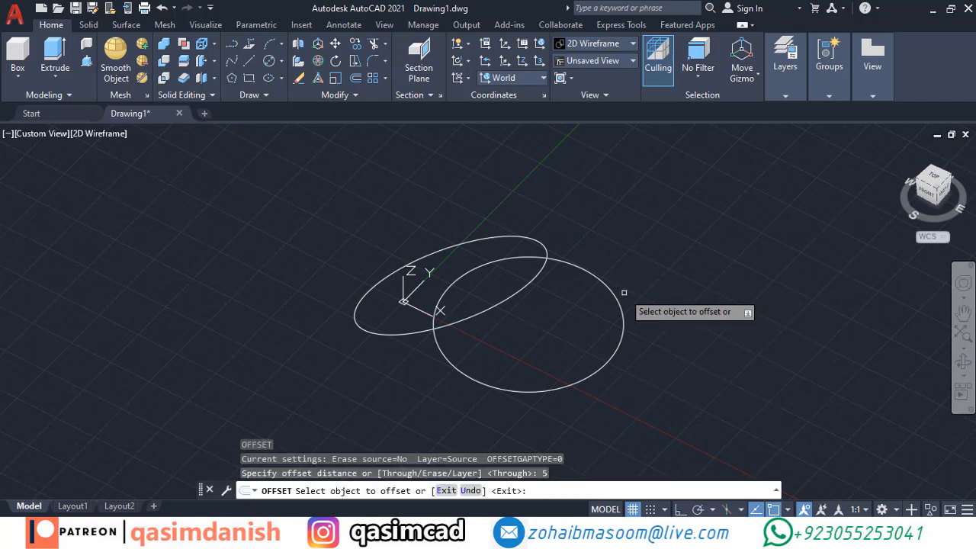
{"action": "left_click", "coordinate": [619, 306]}
{"action": "key", "text": "Escape"}
Offset both the circle and the ellipse outward by 1.
{"action": "key", "text": "Return"}
{"action": "type", "text": "1"}
{"action": "key", "text": "Return"}
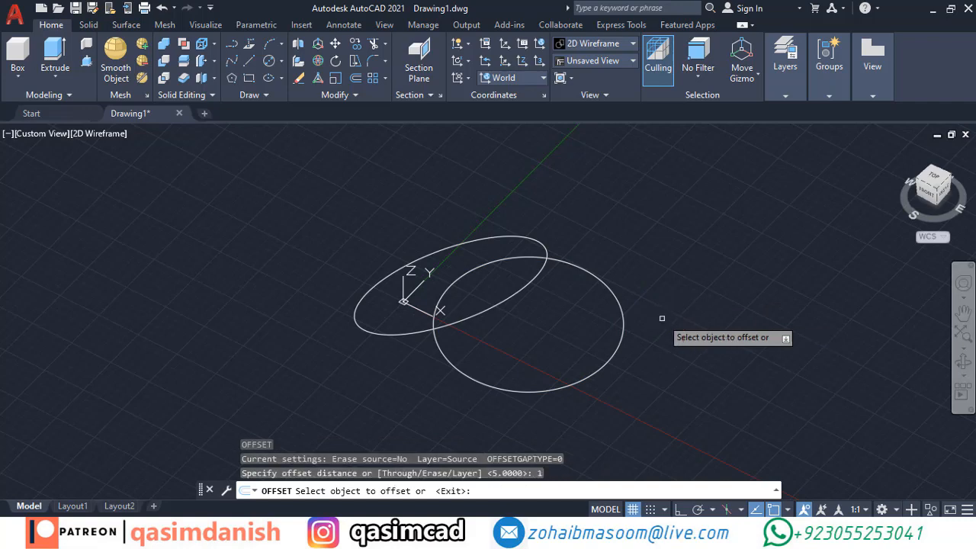
{"action": "left_click", "coordinate": [627, 320]}
{"action": "left_click", "coordinate": [630, 320]}
{"action": "left_click", "coordinate": [549, 255]}
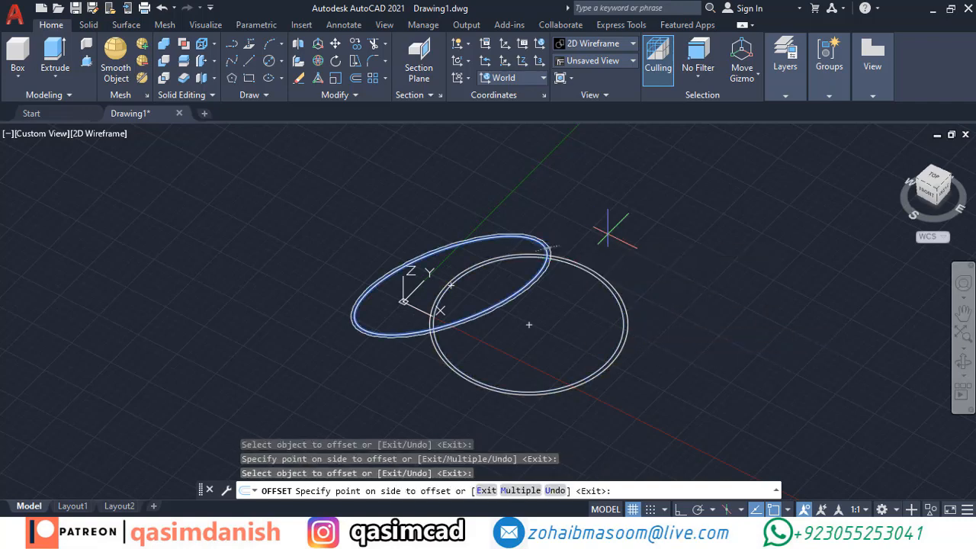
{"action": "left_click", "coordinate": [639, 257]}
{"action": "key", "text": "Escape"}
Extrude the inner circle upward to a height of 270.
{"action": "type", "text": "ext"}
{"action": "key", "text": "Return"}
{"action": "left_click", "coordinate": [624, 326]}
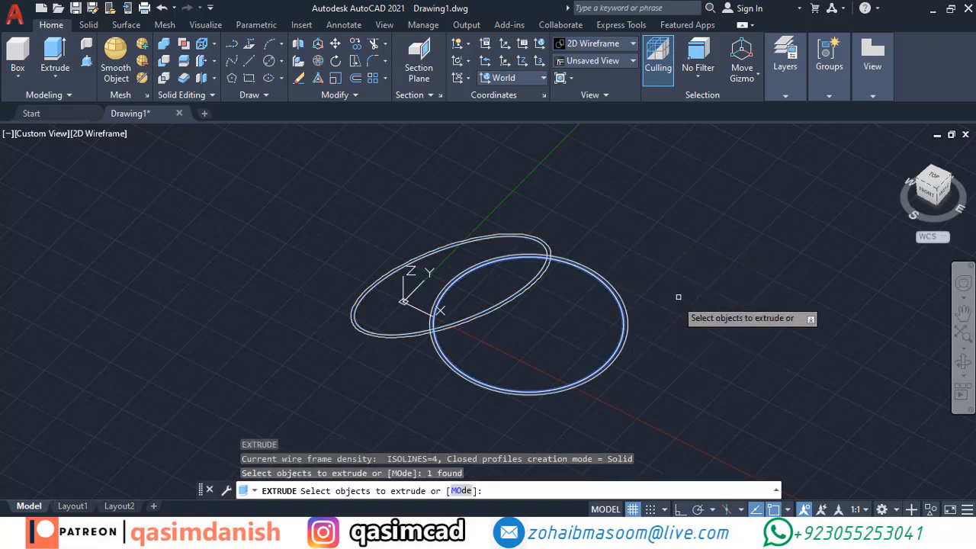
{"action": "key", "text": "Return"}
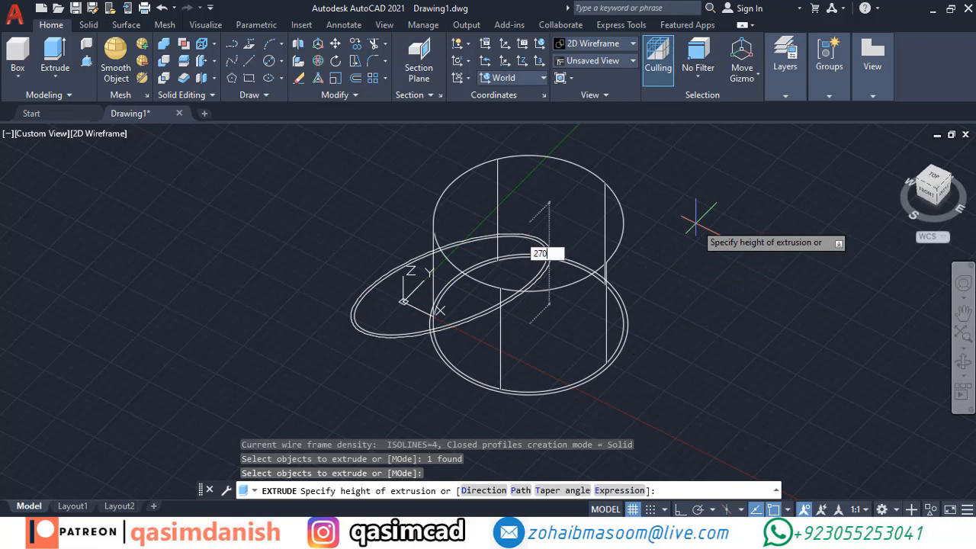
{"action": "type", "text": "270"}
{"action": "key", "text": "Return"}
Extrude the inner ellipse upward to a height of 320.
{"action": "key", "text": "Return"}
{"action": "left_click", "coordinate": [547, 254]}
{"action": "scroll", "coordinate": [656, 228], "scroll_direction": "down", "scroll_amount": 3}
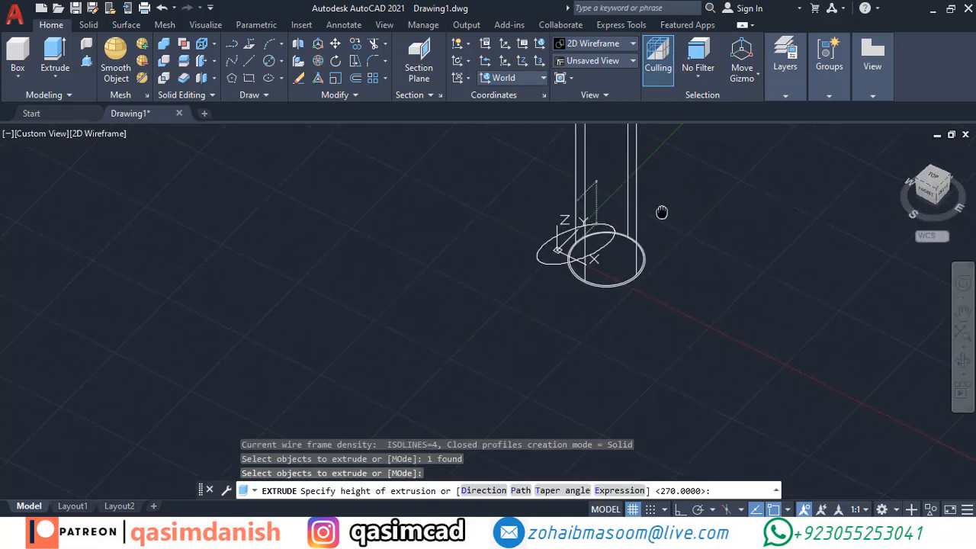
{"action": "middle_click_drag", "start_coordinate": [661, 212], "coordinate": [619, 327]}
{"action": "mouse_move", "coordinate": [666, 190]}
{"action": "middle_mouse_down"}
{"action": "mouse_move", "coordinate": [644, 253]}
{"action": "mouse_move", "coordinate": [649, 211]}
{"action": "middle_mouse_up"}
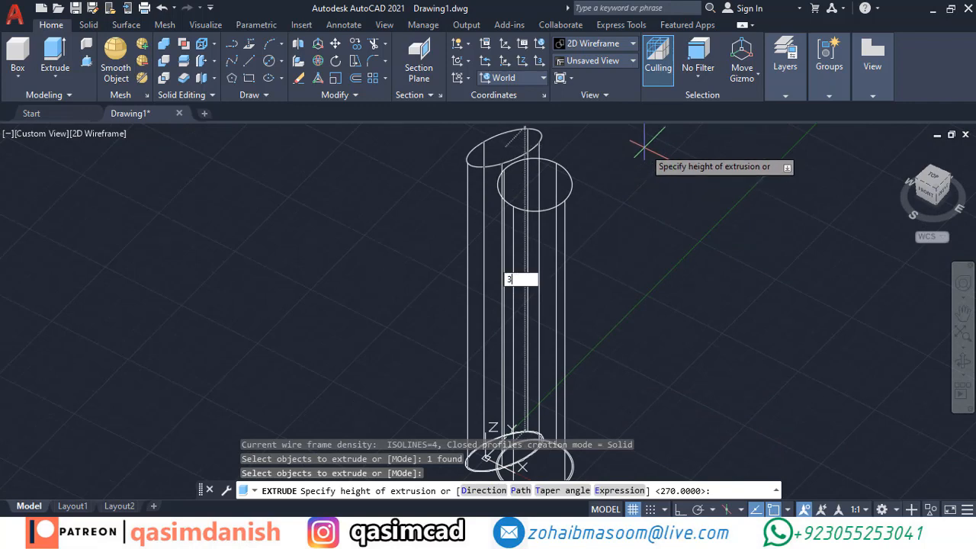
{"action": "key", "text": "Return"}
In the top view, start a line at the circle's center and draw a horizontal segment 25 long to its right edge.
{"action": "scroll", "coordinate": [633, 248], "scroll_direction": "down", "scroll_amount": 4}
{"action": "middle_click_drag", "start_coordinate": [632, 248], "coordinate": [637, 359], "text": "shift"}
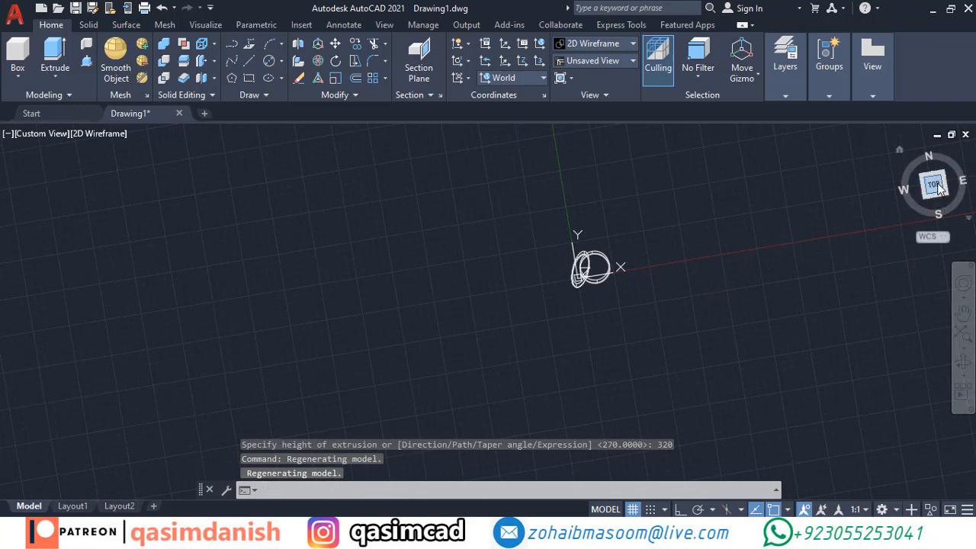
{"action": "left_click", "coordinate": [937, 187]}
{"action": "type", "text": "l"}
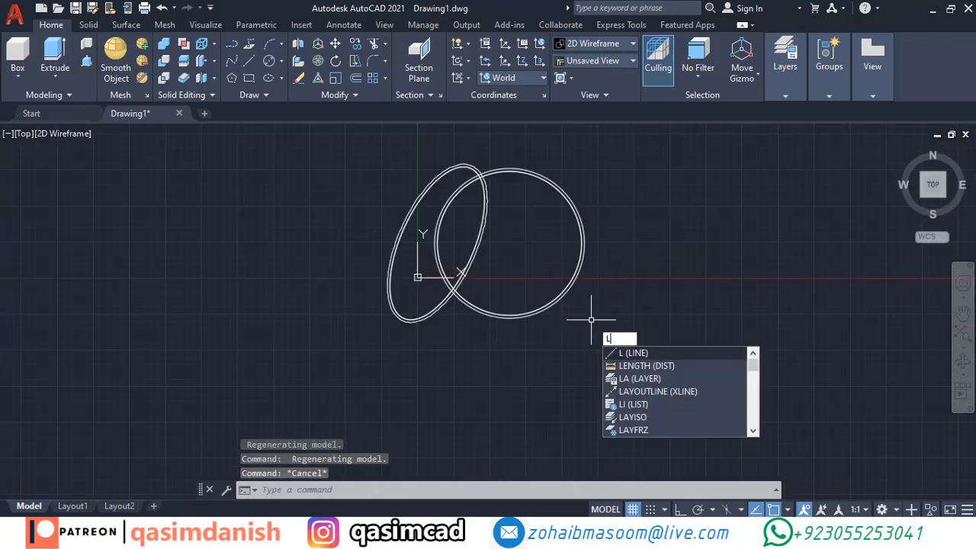
{"action": "key", "text": "Return"}
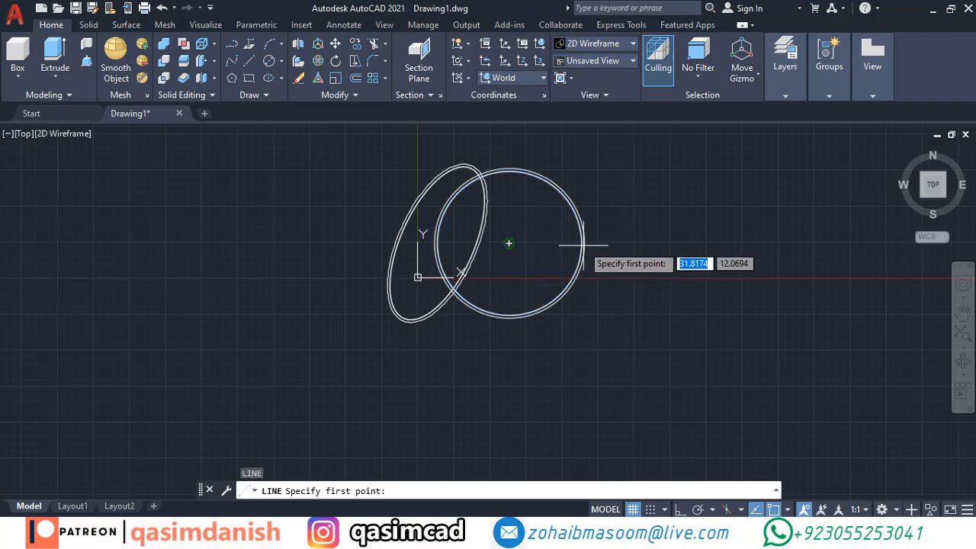
{"action": "scroll", "coordinate": [582, 241], "scroll_direction": "up", "scroll_amount": 4}
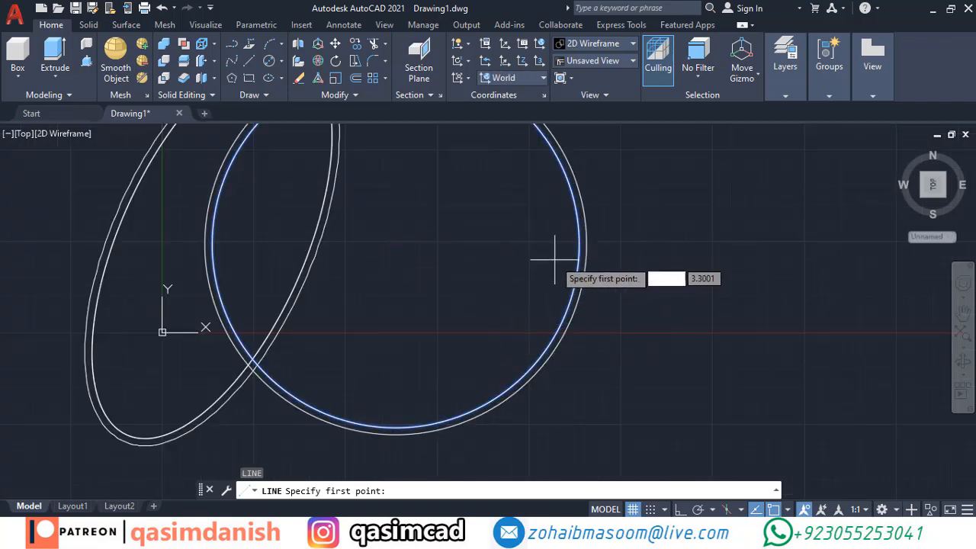
{"action": "left_click", "coordinate": [573, 254]}
{"action": "key", "text": "F8"}
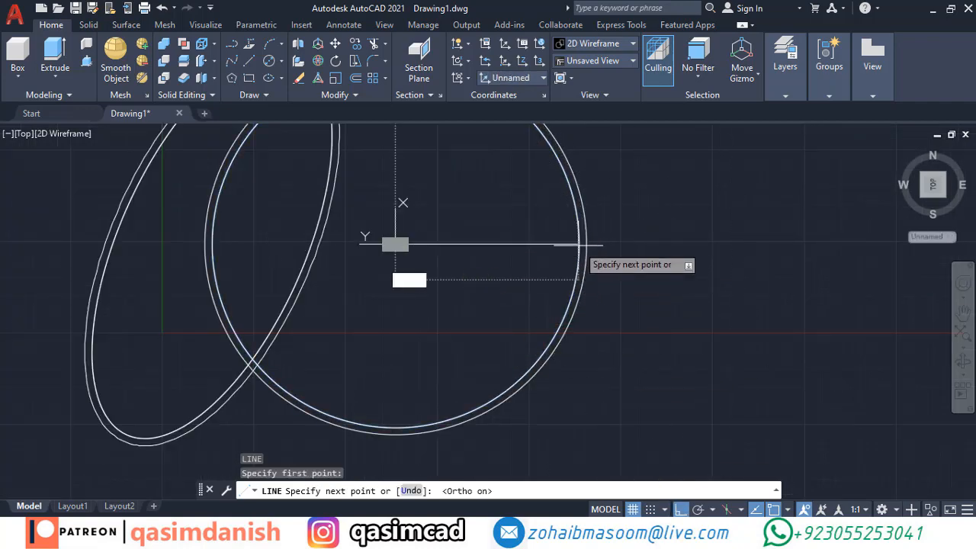
{"action": "type", "text": "25"}
{"action": "key", "text": "Return"}
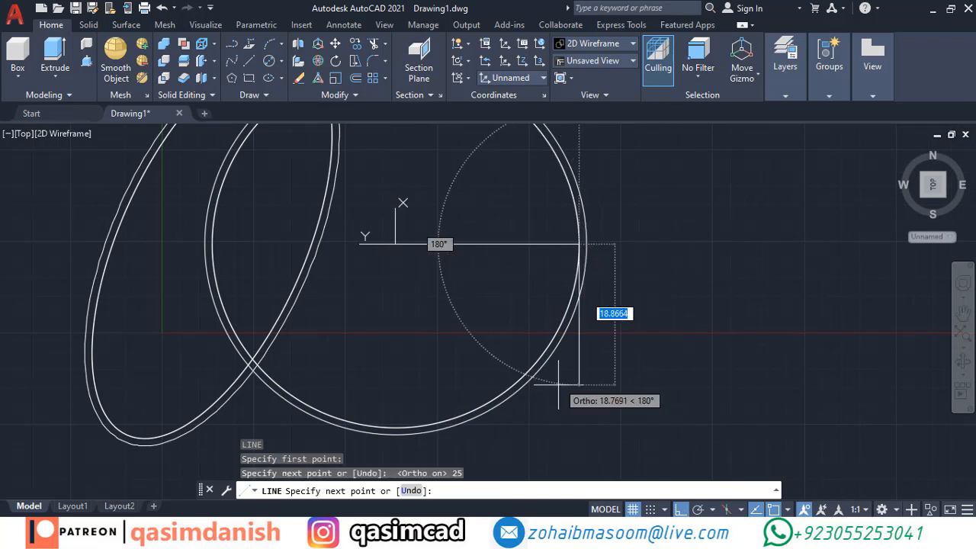
Continue the line with a slightly slanted segment about 44 long below the circle's right edge, and erase the horizontal segment.
{"action": "scroll", "coordinate": [564, 385], "scroll_direction": "down", "scroll_amount": 4}
{"action": "key", "text": "F8"}
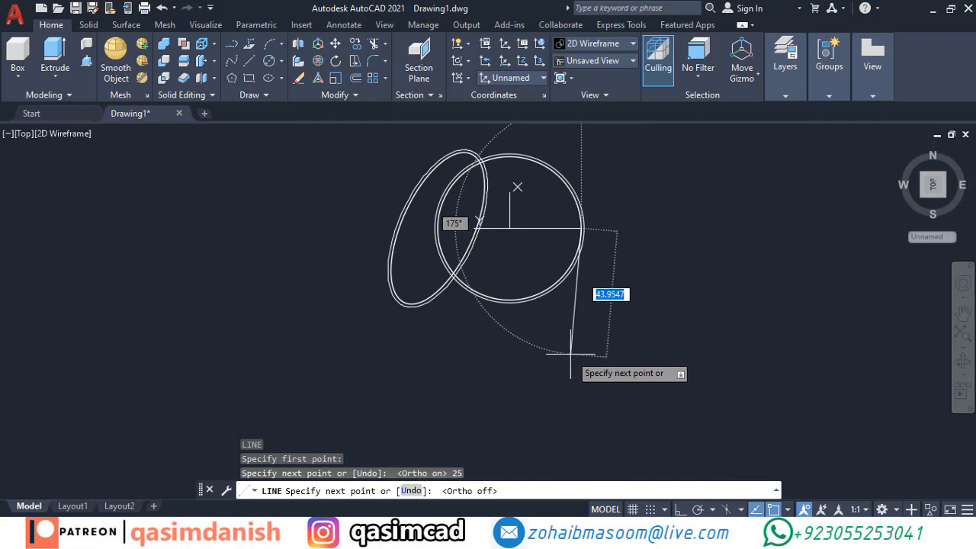
{"action": "left_click", "coordinate": [569, 353]}
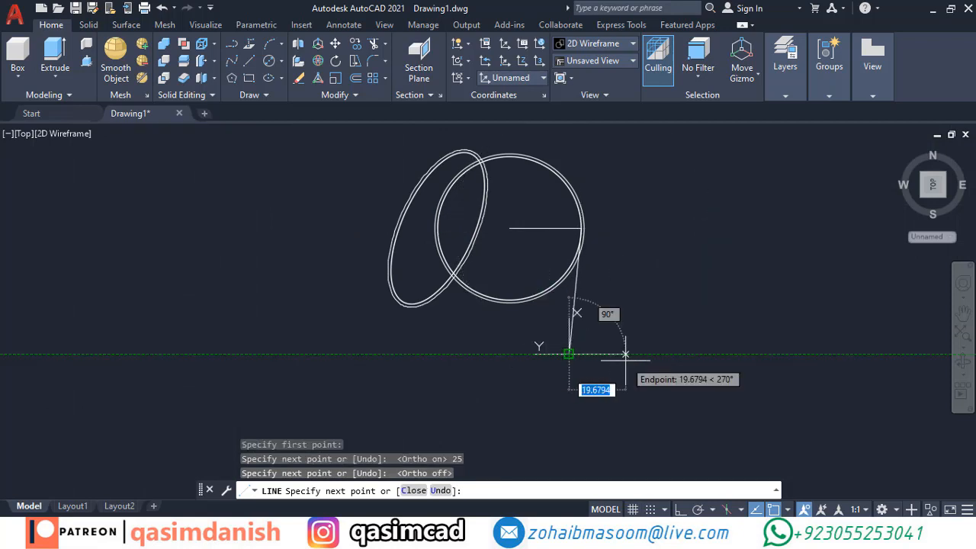
{"action": "key", "text": "Escape"}
{"action": "type", "text": "o"}
{"action": "key", "text": "Return"}
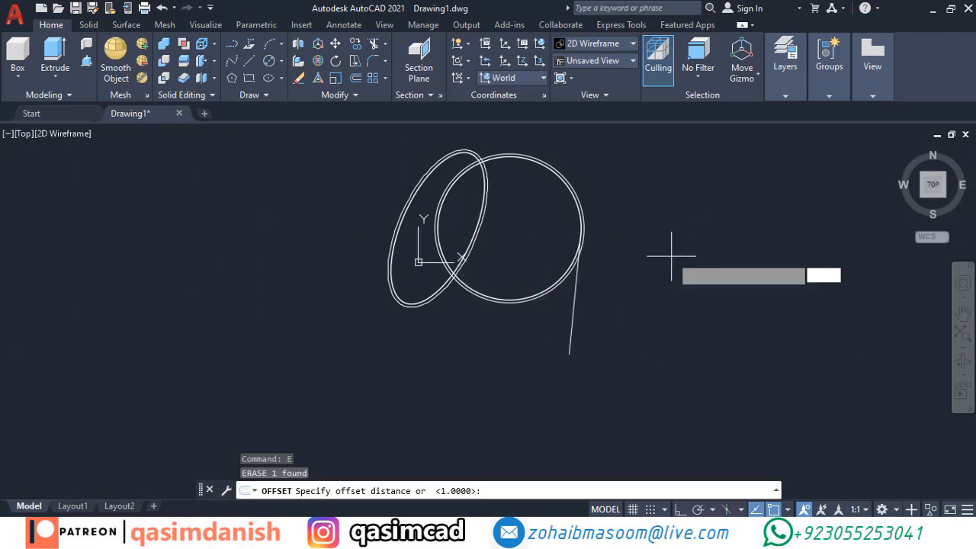
{"action": "key", "text": "Return"}
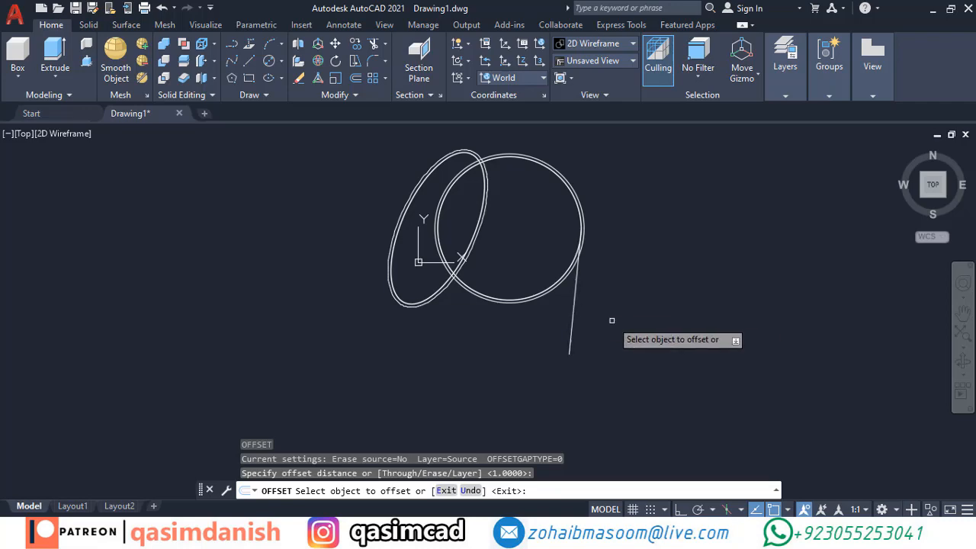
{"action": "type", "text": "2"}
{"action": "key", "text": "Return"}
{"action": "key", "text": "Escape"}
Offset the slanted line by 2 to its right and close both ends of the resulting narrow strip.
{"action": "key", "text": "Return"}
{"action": "type", "text": "2"}
{"action": "key", "text": "Return"}
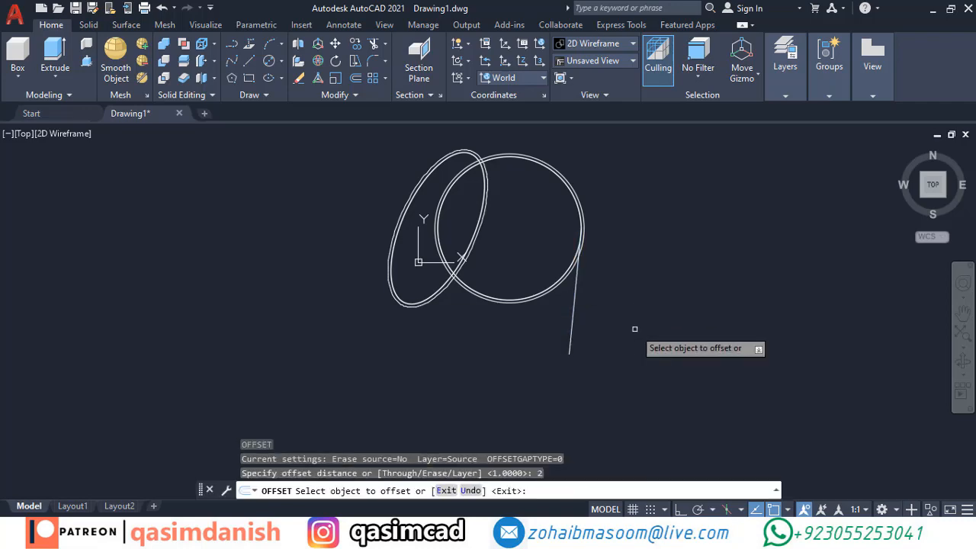
{"action": "left_click", "coordinate": [575, 307]}
{"action": "left_click", "coordinate": [681, 327]}
Draw a rectangle from a point straight below the lower circle-ellipse intersection to the upper left end of the slanted strip.
{"action": "type", "text": "rec"}
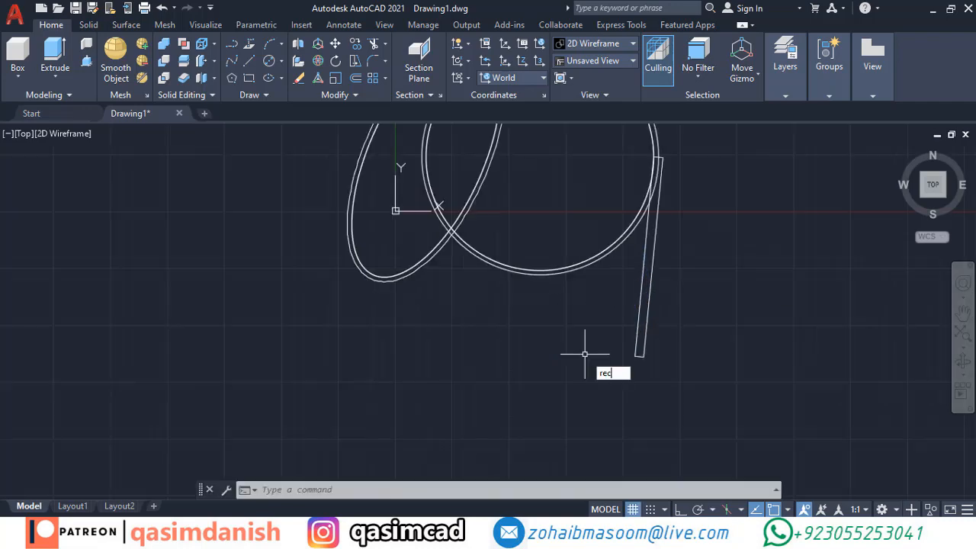
{"action": "key", "text": "Return"}
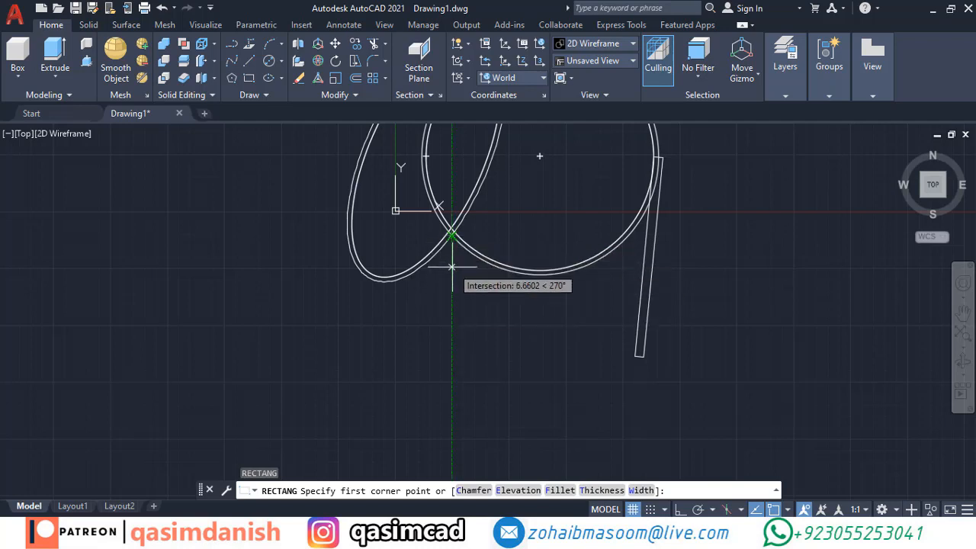
{"action": "left_click", "coordinate": [452, 325]}
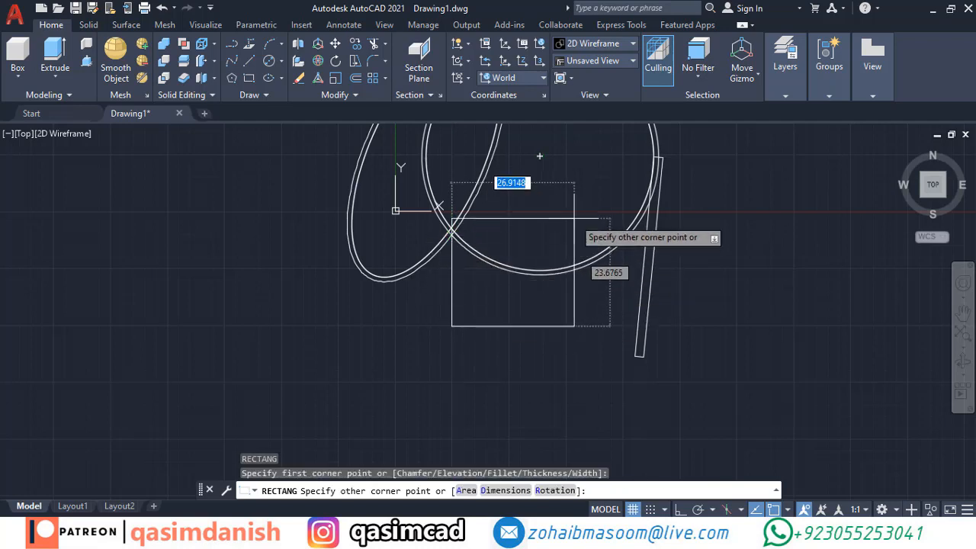
{"action": "left_click", "coordinate": [655, 157]}
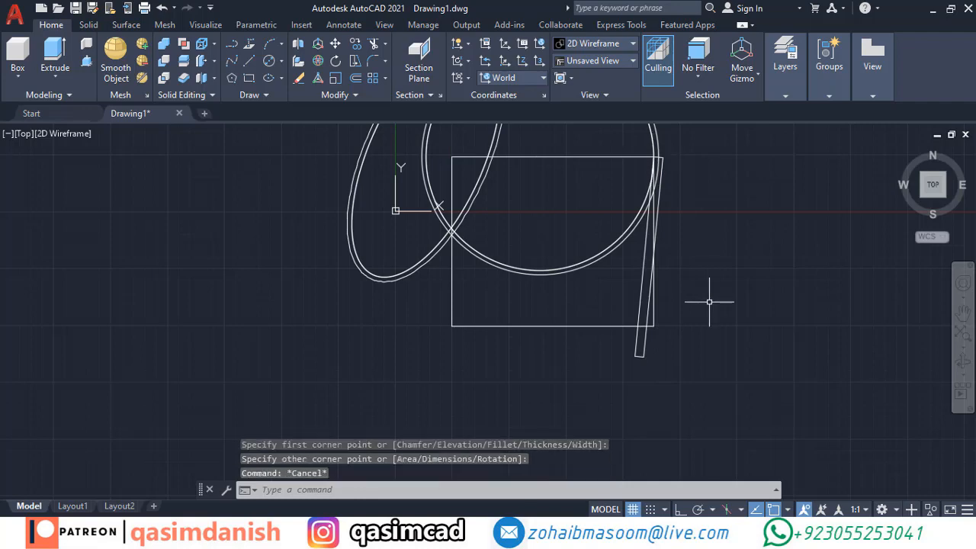
Trim away the rectangle's vertical right edge and the end of its bottom edge that cross the slanted strip.
{"action": "type", "text": "tr"}
{"action": "key", "text": "Return"}
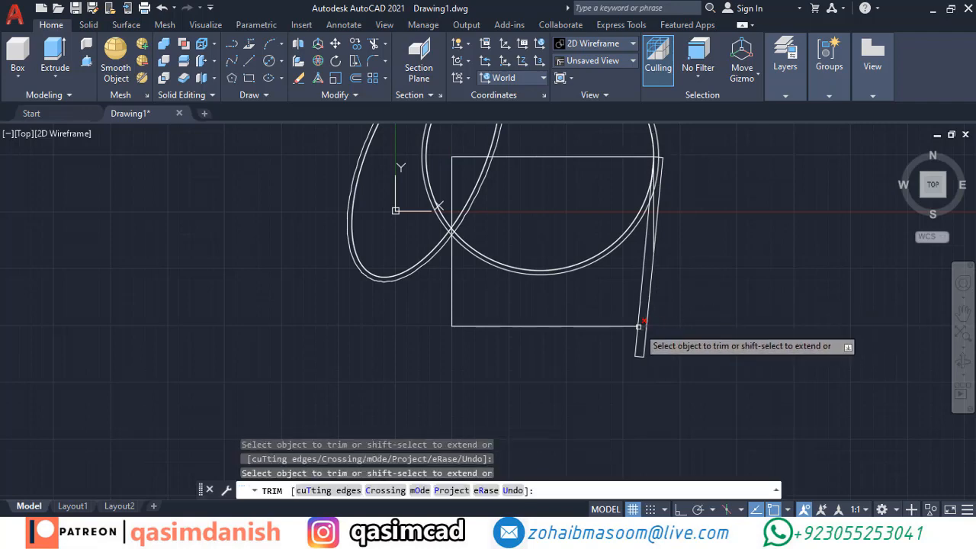
{"action": "scroll", "coordinate": [661, 200], "scroll_direction": "up", "scroll_amount": 4}
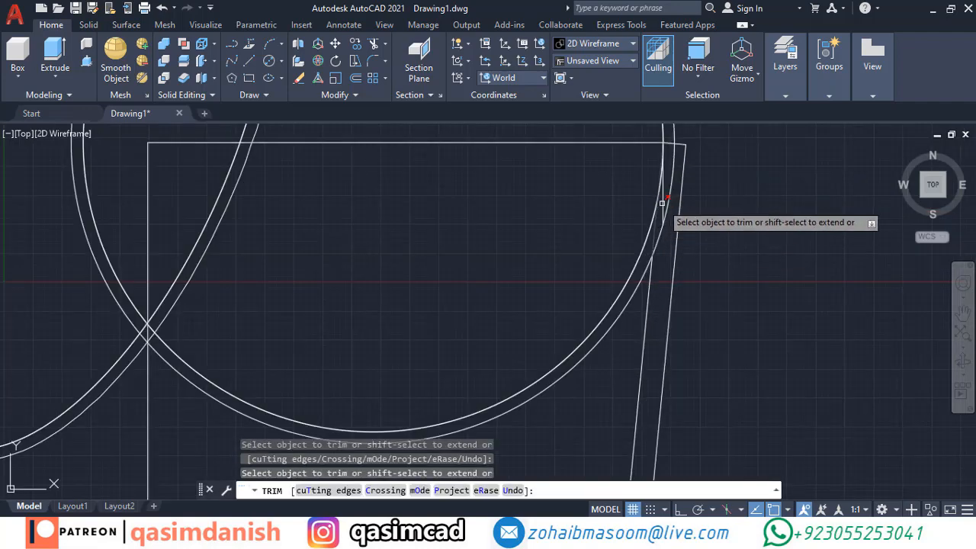
{"action": "scroll", "coordinate": [716, 294], "scroll_direction": "down", "scroll_amount": 4}
{"action": "key", "text": "Escape"}
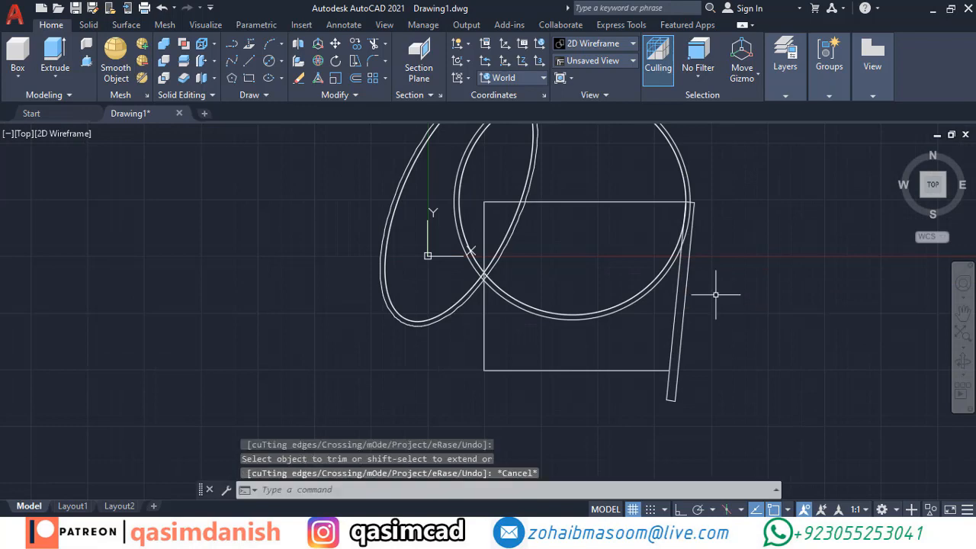
Hide the circular and elliptical tower objects, leaving the rectangle and the slanted strip.
{"action": "left_click_drag", "start_coordinate": [559, 156], "coordinate": [371, 172]}
{"action": "right_click", "coordinate": [332, 190]}
{"action": "mouse_move", "coordinate": [458, 256]}
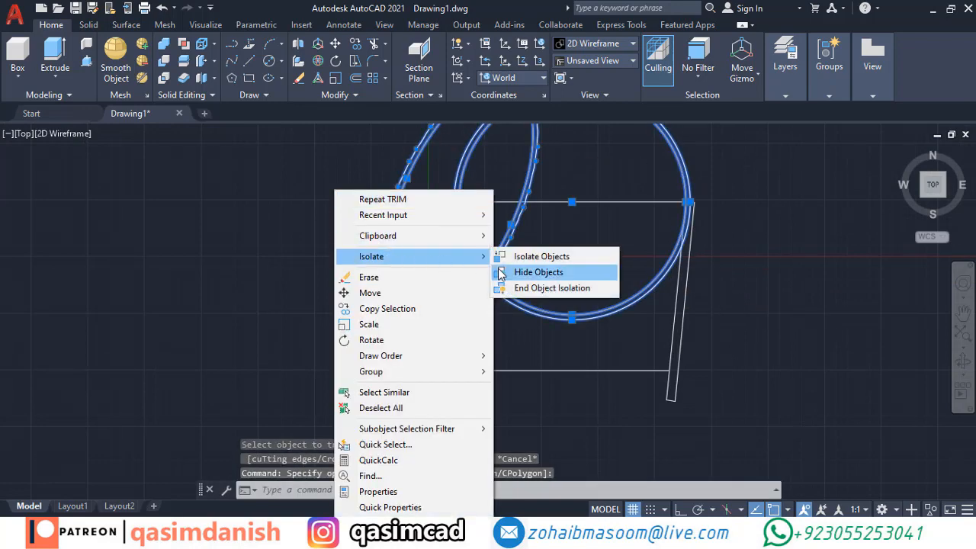
{"action": "left_click", "coordinate": [562, 276]}
Create a closed boundary polyline inside the area enclosed by the trimmed rectangle and the slanted strip's left edge.
{"action": "key", "text": "Return"}
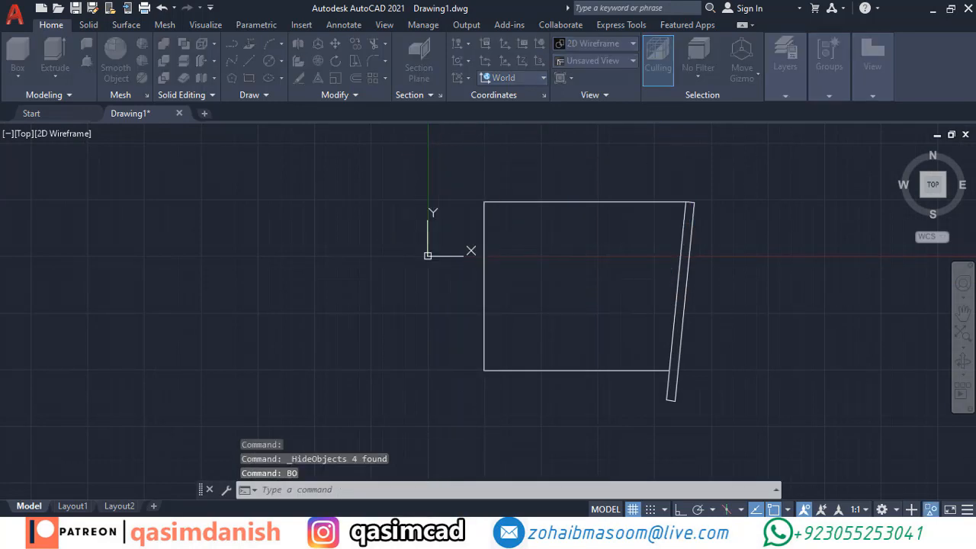
{"action": "left_click", "coordinate": [407, 191]}
{"action": "left_click", "coordinate": [536, 239]}
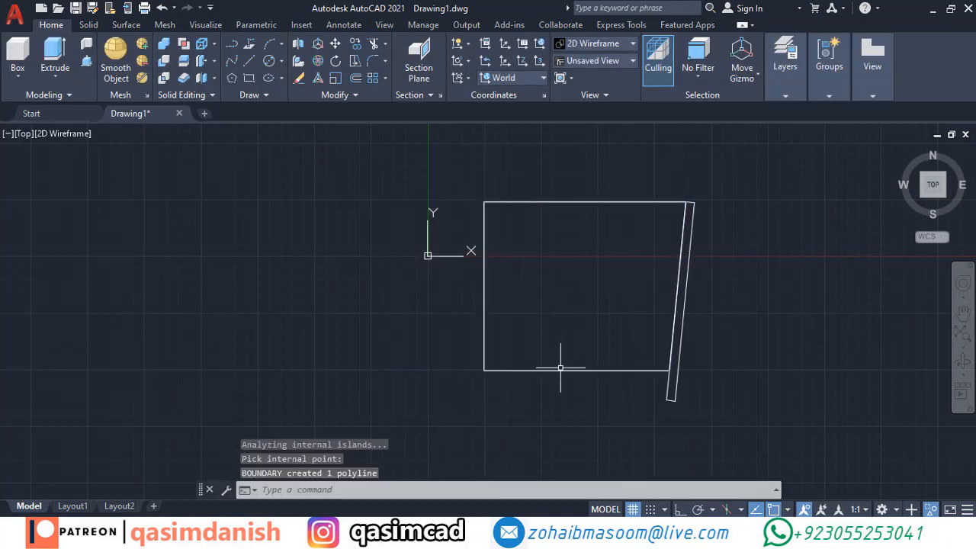
{"action": "left_click", "coordinate": [436, 312]}
{"action": "left_click", "coordinate": [762, 417]}
{"action": "left_click", "coordinate": [419, 327]}
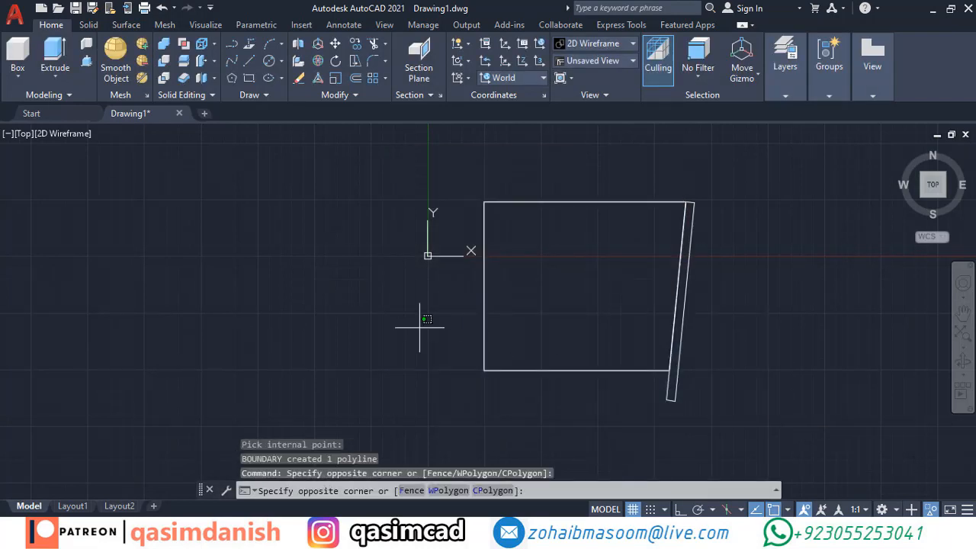
{"action": "left_click", "coordinate": [779, 416]}
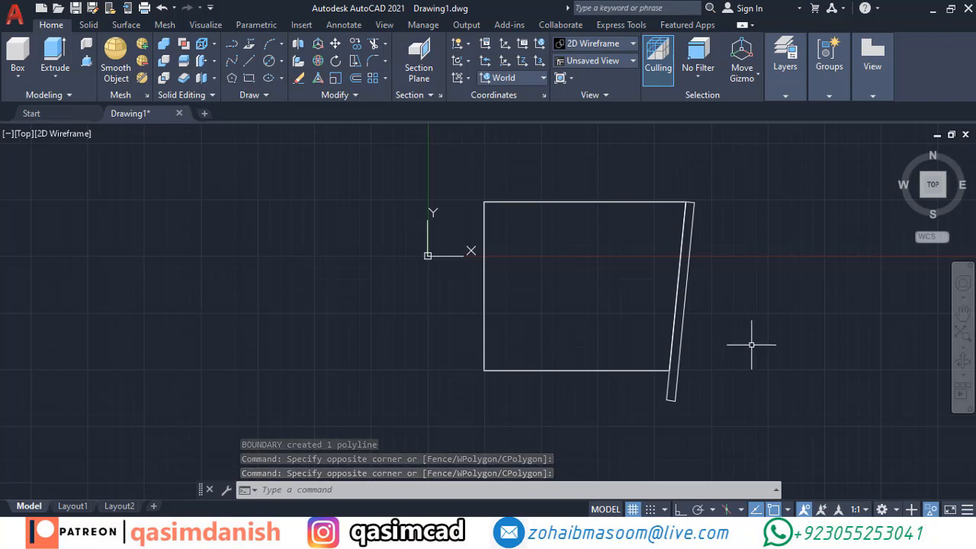
Try to move the elevated slanted strip down to the level of the four-sided outline.
{"action": "middle_click_drag", "start_coordinate": [754, 349], "coordinate": [575, 322], "text": "shift"}
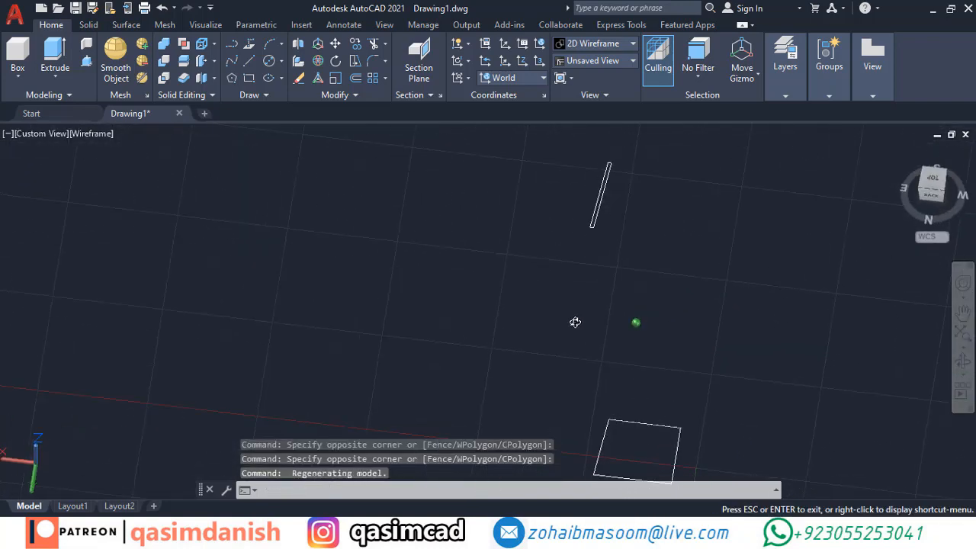
{"action": "middle_click_drag", "start_coordinate": [353, 325], "coordinate": [695, 314], "text": "shift"}
{"action": "left_click", "coordinate": [933, 185]}
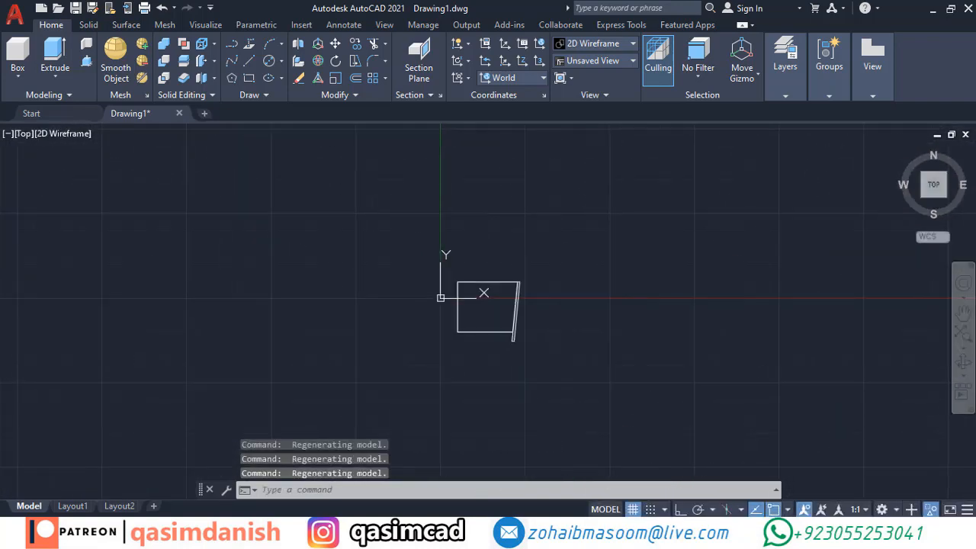
{"action": "type", "text": "m"}
{"action": "key", "text": "Return"}
{"action": "left_click", "coordinate": [523, 299]}
{"action": "key", "text": "Return"}
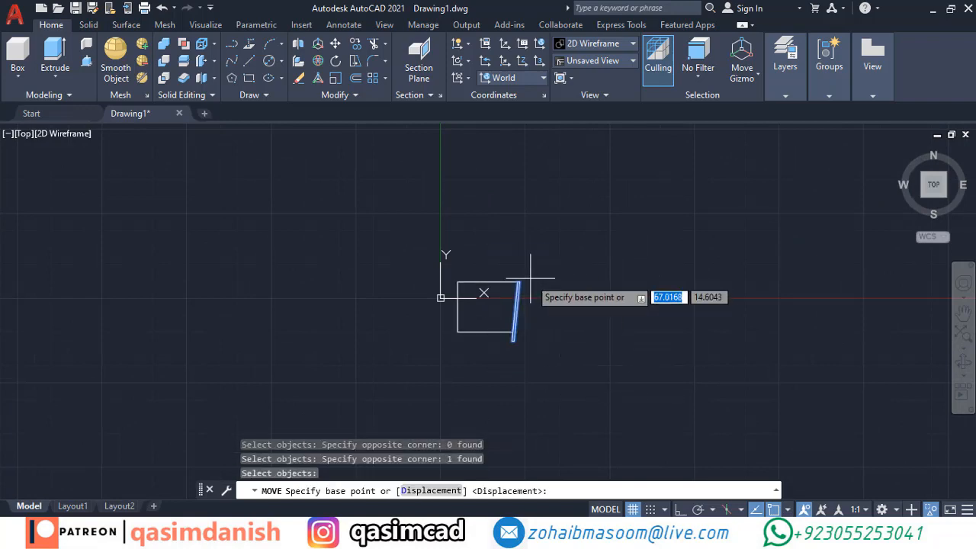
{"action": "scroll", "coordinate": [522, 283], "scroll_direction": "up", "scroll_amount": 6}
{"action": "left_click", "coordinate": [499, 337]}
{"action": "middle_click_drag", "start_coordinate": [523, 325], "coordinate": [553, 272], "text": "shift"}
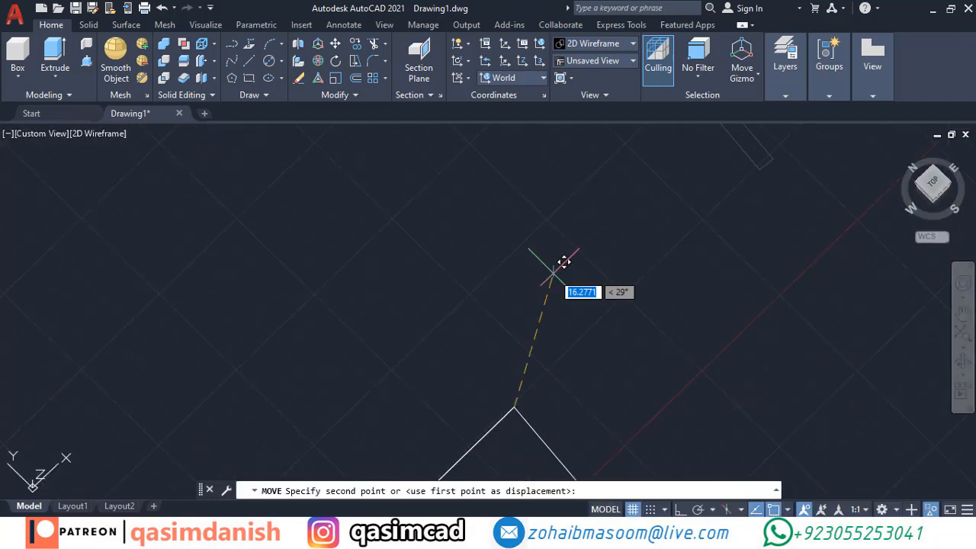
{"action": "scroll", "coordinate": [554, 272], "scroll_direction": "down", "scroll_amount": 4}
{"action": "left_click", "coordinate": [536, 330]}
{"action": "key", "text": "Return"}
{"action": "left_click", "coordinate": [692, 205]}
{"action": "left_click", "coordinate": [605, 254]}
{"action": "scroll", "coordinate": [604, 255], "scroll_direction": "down", "scroll_amount": 5}
{"action": "key", "text": "Return"}
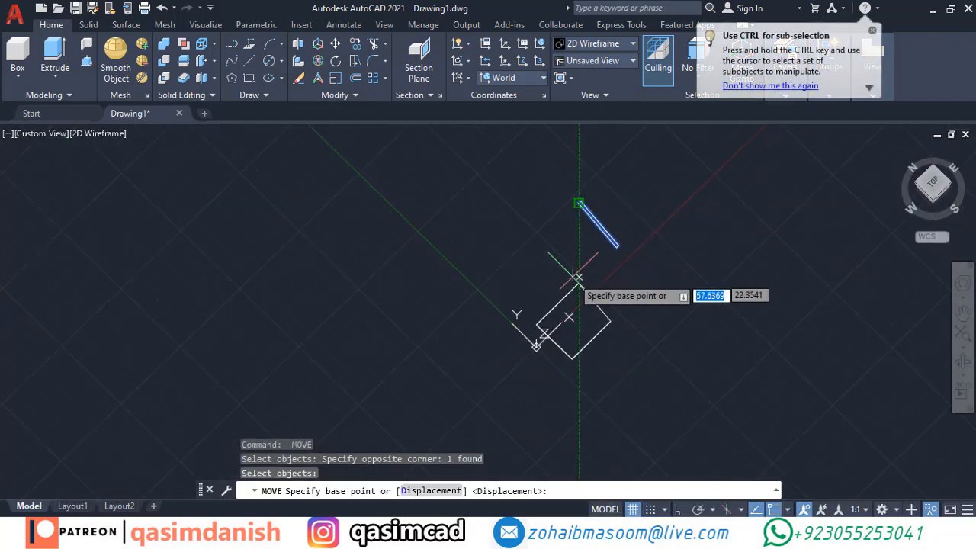
{"action": "left_click", "coordinate": [579, 202]}
{"action": "key", "text": "Escape"}
Move the slanted strip by its upper left corner vertically down onto the four-sided outline's matching corner, and return to the top view.
{"action": "key", "text": "Return"}
{"action": "left_click", "coordinate": [615, 259]}
{"action": "left_click", "coordinate": [560, 218]}
{"action": "scroll", "coordinate": [575, 191], "scroll_direction": "up", "scroll_amount": 2}
{"action": "key", "text": "Return"}
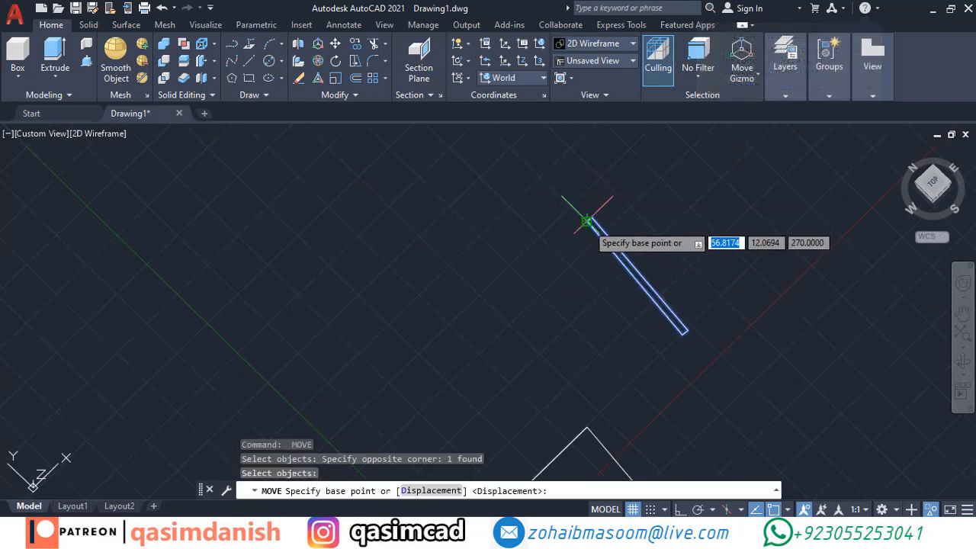
{"action": "left_click", "coordinate": [587, 220]}
{"action": "left_click", "coordinate": [587, 425]}
{"action": "scroll", "coordinate": [610, 355], "scroll_direction": "down", "scroll_amount": 1}
{"action": "left_click", "coordinate": [934, 186]}
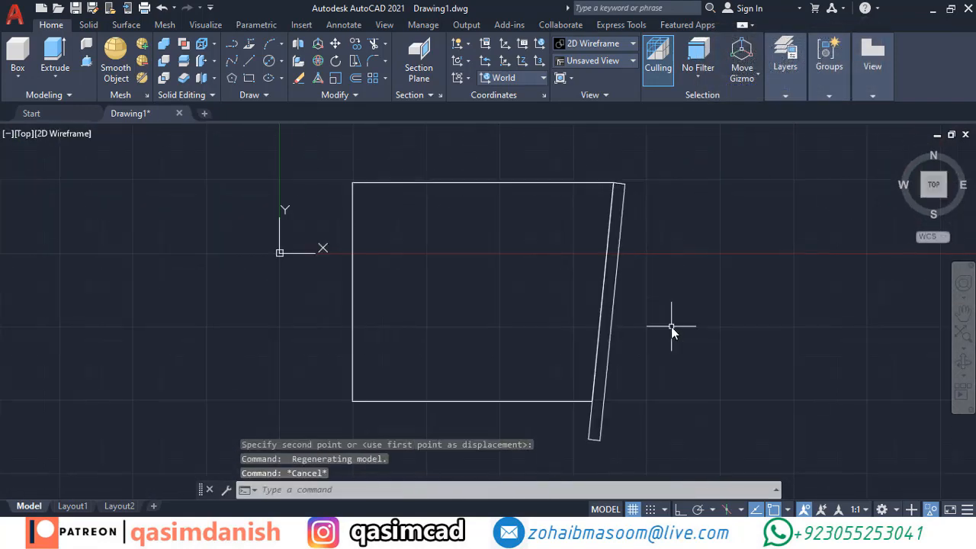
Offset the four-sided boundary outline inward by 3.
{"action": "type", "text": "o"}
{"action": "key", "text": "Return"}
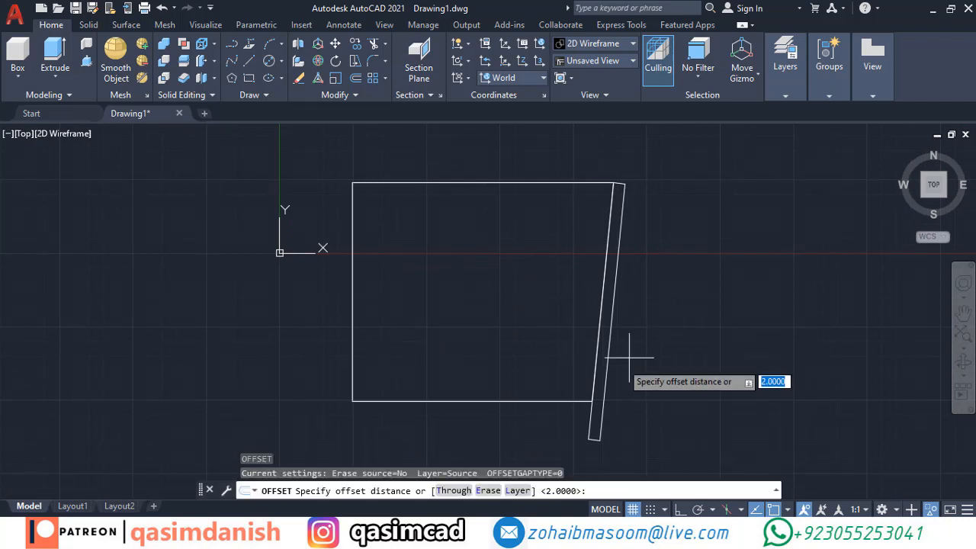
{"action": "key", "text": "Return"}
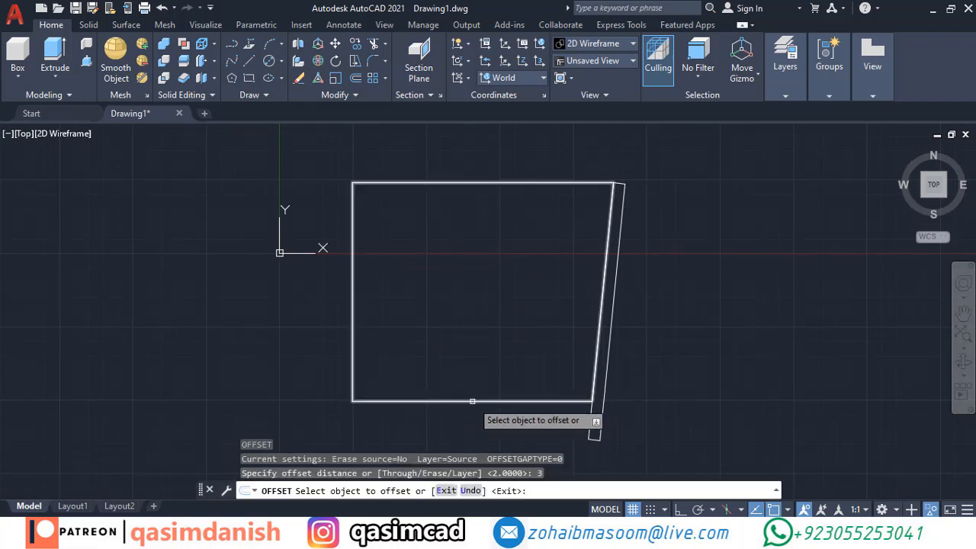
{"action": "left_click", "coordinate": [479, 401]}
{"action": "left_click", "coordinate": [493, 310]}
{"action": "key", "text": "Escape"}
Stretch the inner outline's left edge from its midpoint to the outer outline's left edge.
{"action": "type", "text": "s"}
{"action": "key", "text": "Return"}
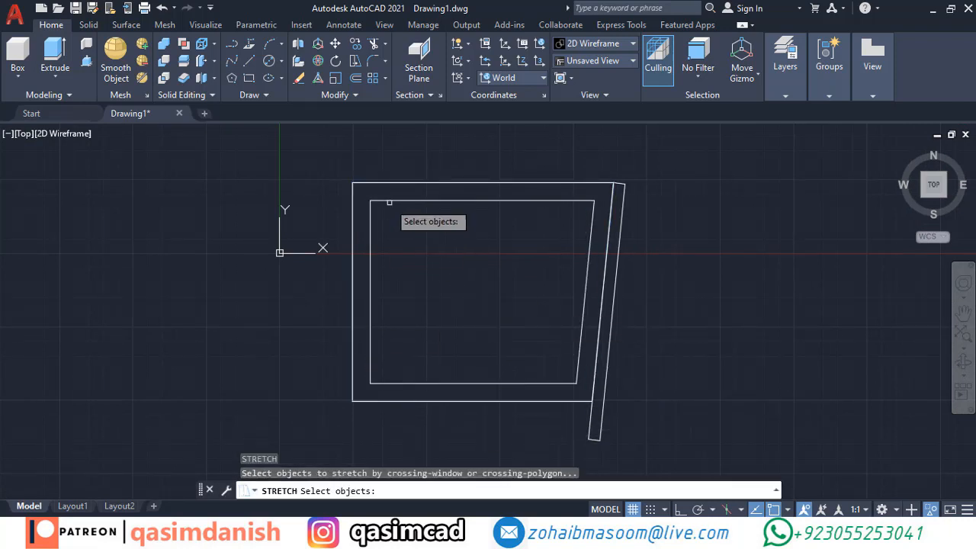
{"action": "left_click", "coordinate": [389, 202]}
{"action": "left_click", "coordinate": [358, 390]}
{"action": "key", "text": "Return"}
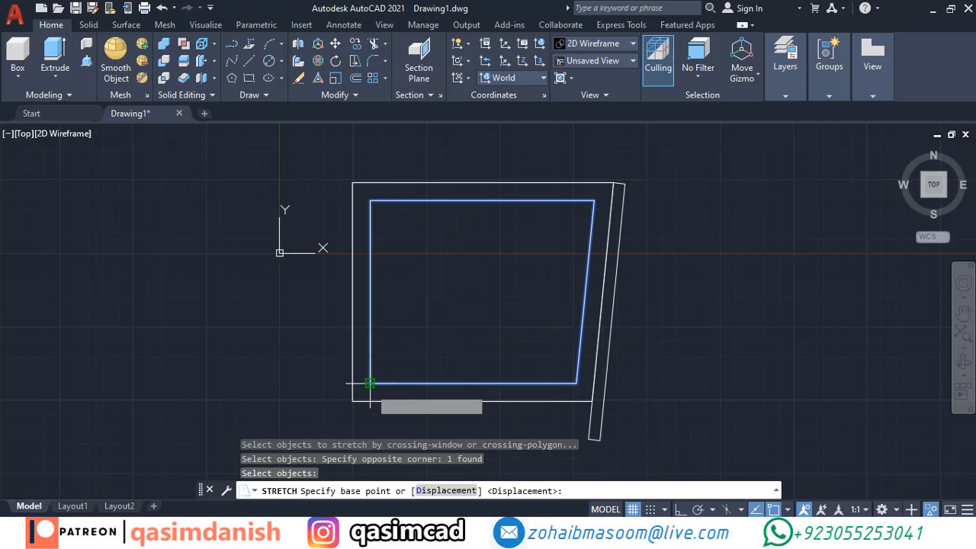
{"action": "left_click", "coordinate": [788, 509]}
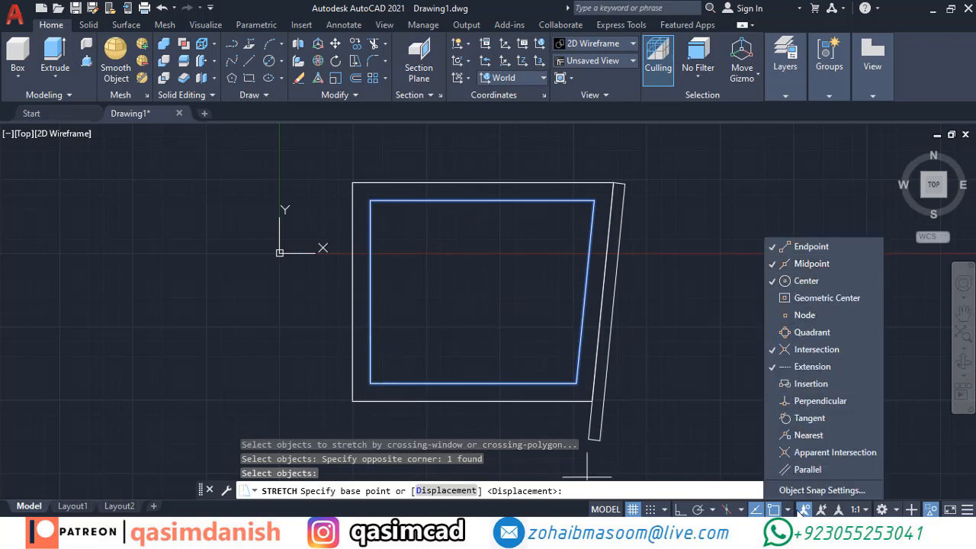
{"action": "left_click", "coordinate": [789, 510]}
{"action": "left_click", "coordinate": [369, 292]}
{"action": "left_click", "coordinate": [352, 292]}
Try to stretch the inner outline's slanted right edge toward the outer outline's slanted edge.
{"action": "key", "text": "Return"}
{"action": "left_click", "coordinate": [601, 196]}
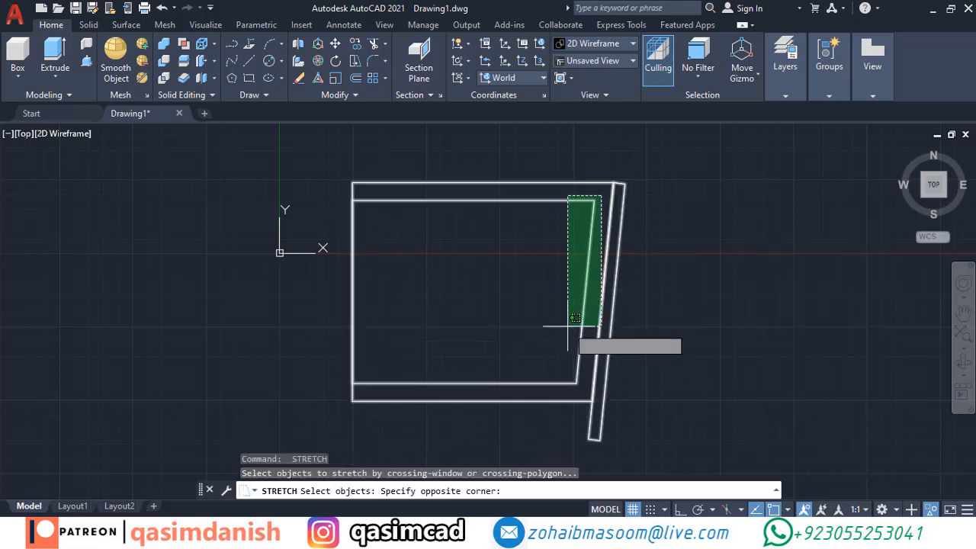
{"action": "key", "text": "Escape"}
{"action": "key", "text": "Return"}
{"action": "left_click_drag", "start_coordinate": [601, 194], "coordinate": [596, 249]}
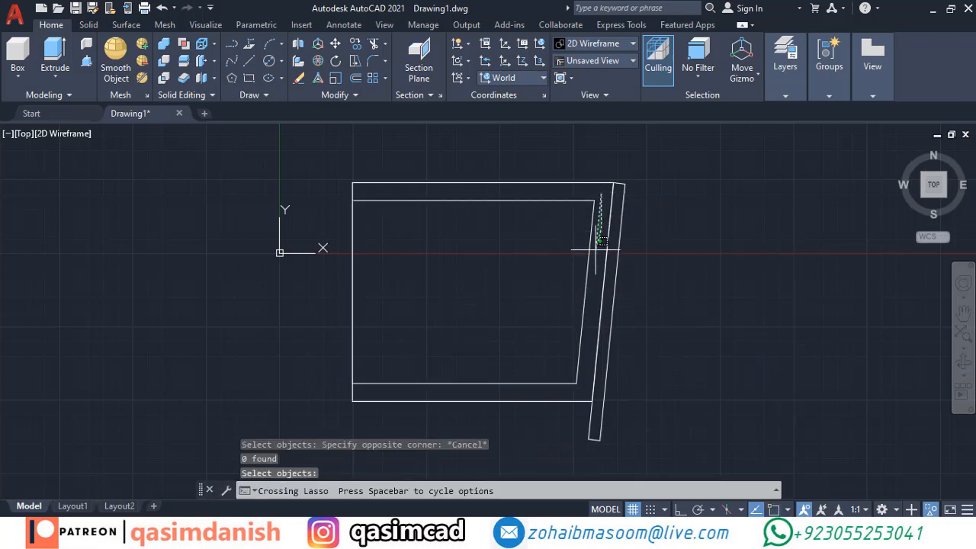
{"action": "mouse_move", "coordinate": [590, 343]}
{"action": "left_mouse_down"}
{"action": "mouse_move", "coordinate": [573, 397]}
{"action": "mouse_move", "coordinate": [572, 209]}
{"action": "left_mouse_up"}
{"action": "key", "text": "Return"}
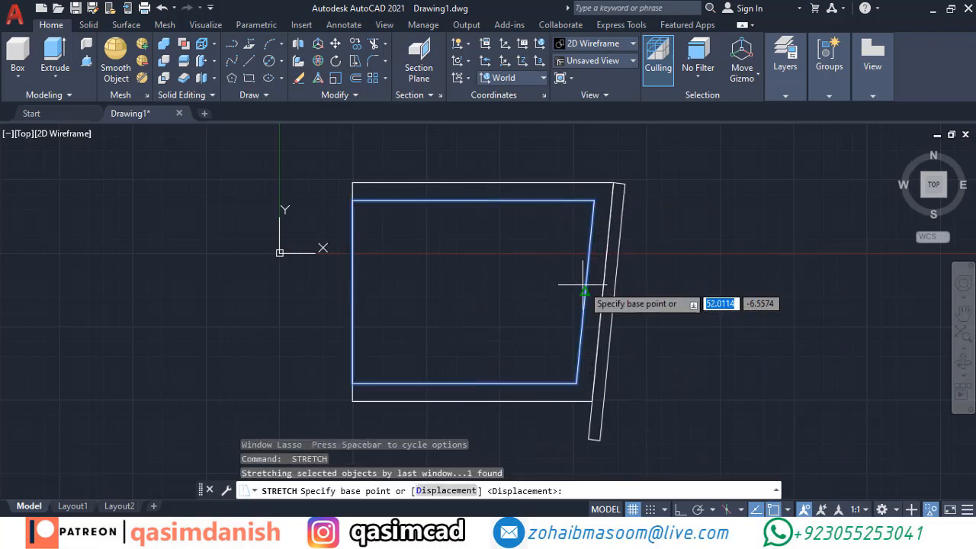
{"action": "left_click", "coordinate": [602, 291]}
{"action": "left_click", "coordinate": [591, 291]}
{"action": "key", "text": "Return"}
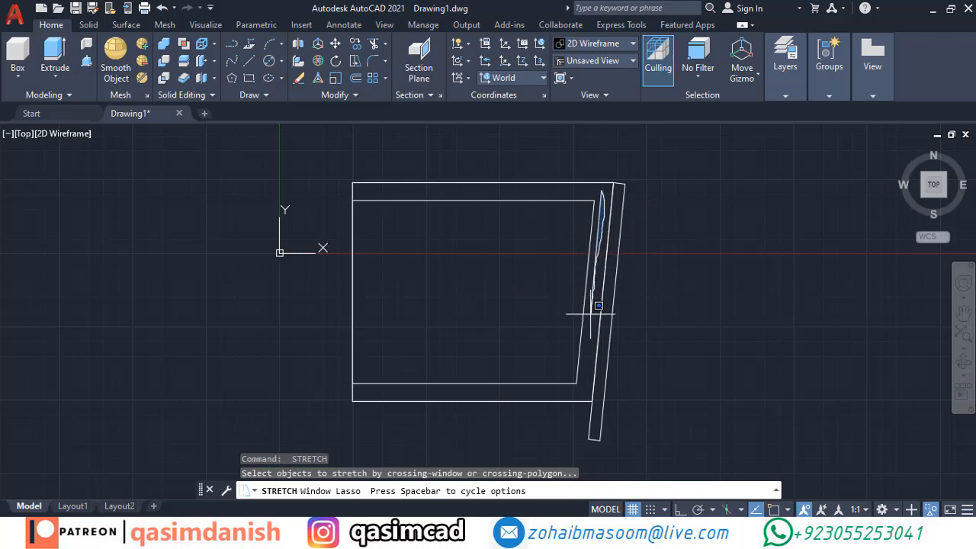
{"action": "mouse_move", "coordinate": [543, 300]}
{"action": "left_mouse_down"}
{"action": "mouse_move", "coordinate": [557, 193]}
{"action": "mouse_move", "coordinate": [601, 204]}
{"action": "left_mouse_up"}
{"action": "key", "text": "Return"}
Stretch the inner outline's slanted right edge horizontally onto the outer outline's slanted edge.
{"action": "key", "text": "Return"}
{"action": "left_click", "coordinate": [610, 188]}
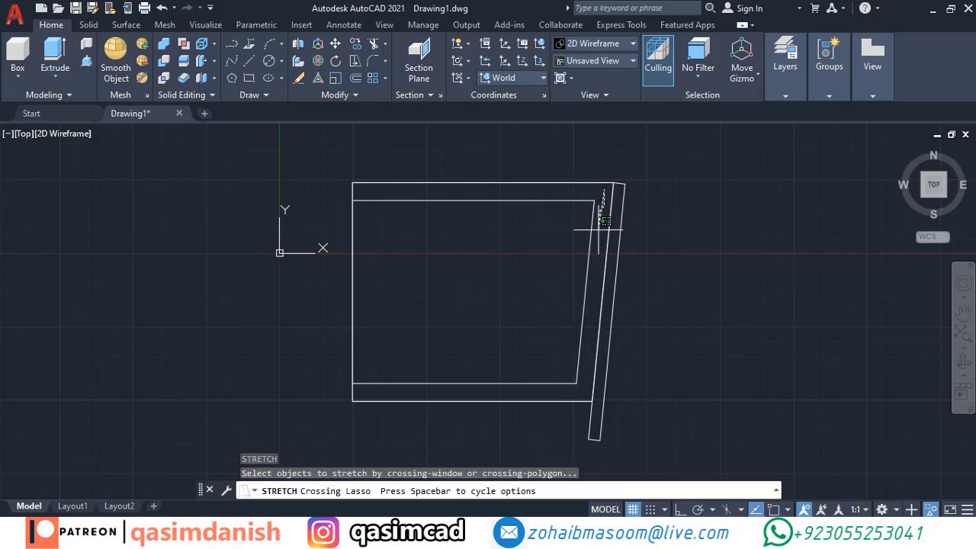
{"action": "left_click_drag", "start_coordinate": [592, 351], "coordinate": [571, 384]}
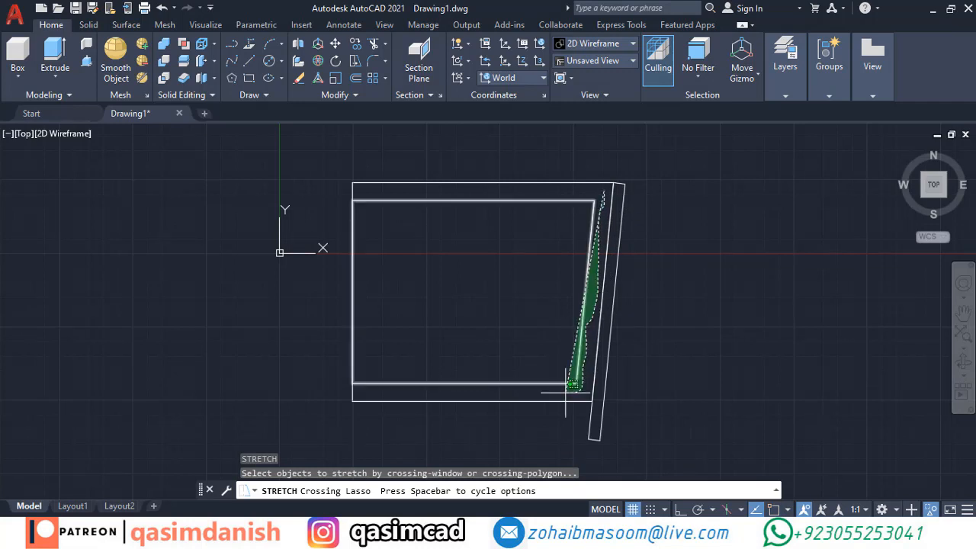
{"action": "left_click_drag", "start_coordinate": [538, 248], "coordinate": [571, 220]}
{"action": "key", "text": "Return"}
{"action": "left_click", "coordinate": [642, 294]}
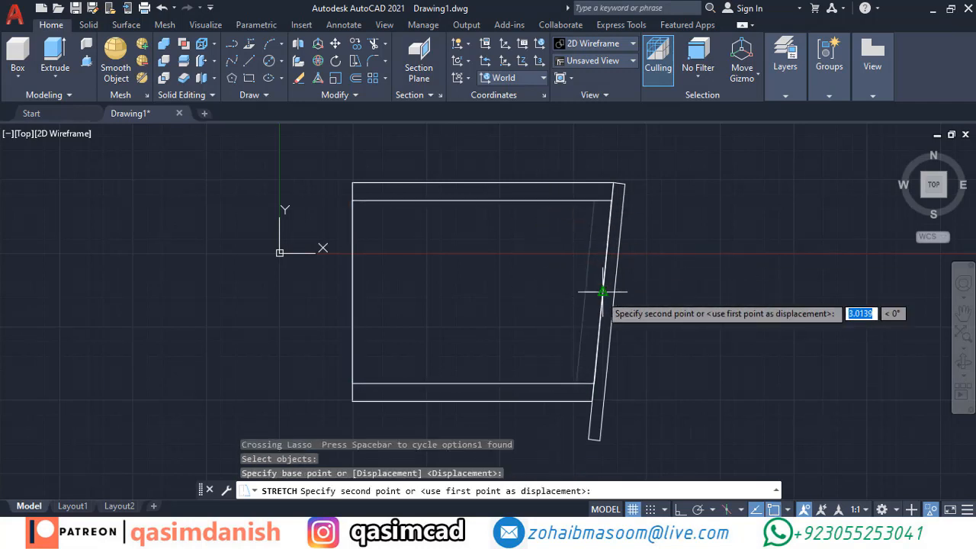
{"action": "key", "text": "Escape"}
Move the inner outline up from the midpoint of its top edge to the outer outline's top edge.
{"action": "left_click", "coordinate": [504, 202]}
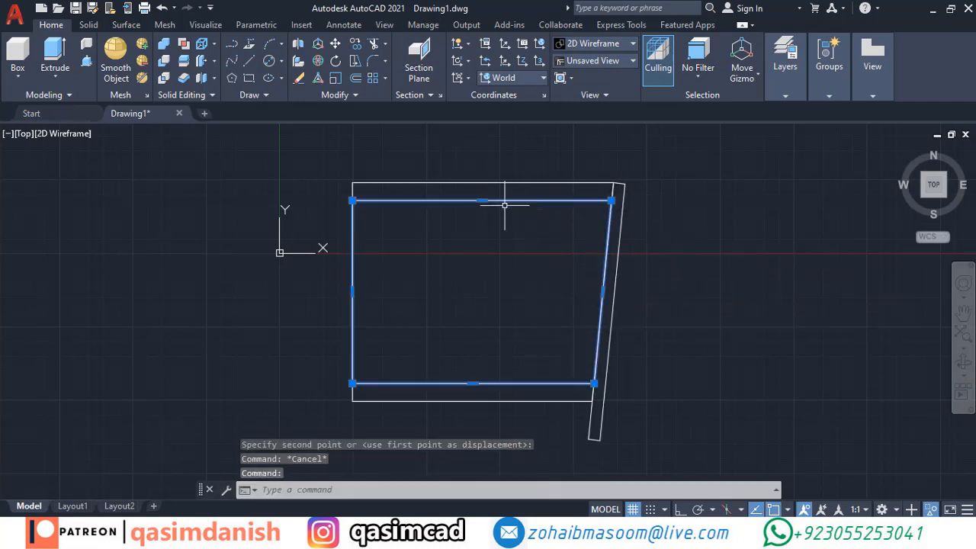
{"action": "key", "text": "Return"}
{"action": "left_click", "coordinate": [482, 200]}
{"action": "left_click", "coordinate": [488, 183]}
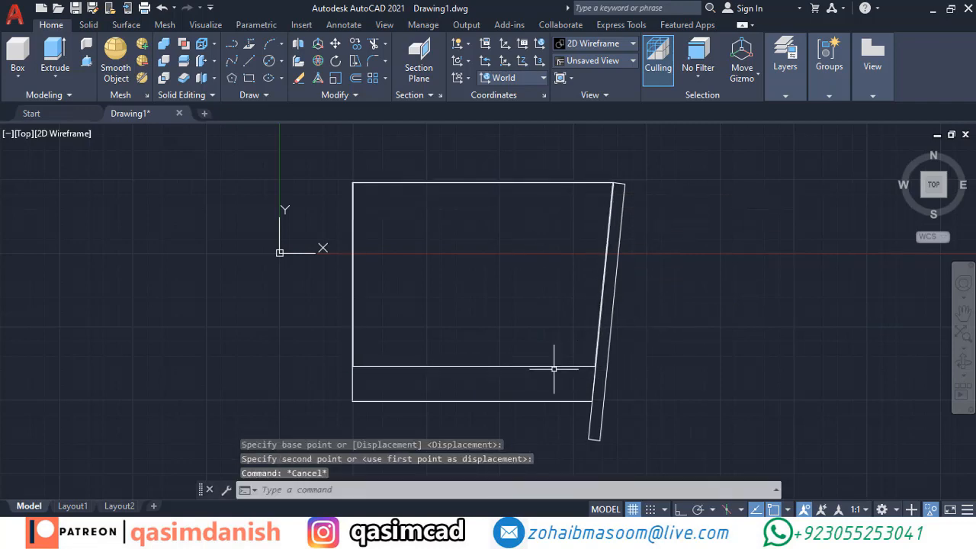
Switch to a tilted 3D view and end the object isolation to bring back the hidden towers.
{"action": "mouse_move", "coordinate": [684, 342]}
{"action": "middle_mouse_down", "text": "shift"}
{"action": "mouse_move", "coordinate": [673, 381]}
{"action": "mouse_move", "coordinate": [639, 399]}
{"action": "mouse_move", "coordinate": [535, 366]}
{"action": "mouse_move", "coordinate": [699, 331]}
{"action": "middle_mouse_up", "text": "shift"}
{"action": "right_click", "coordinate": [684, 280]}
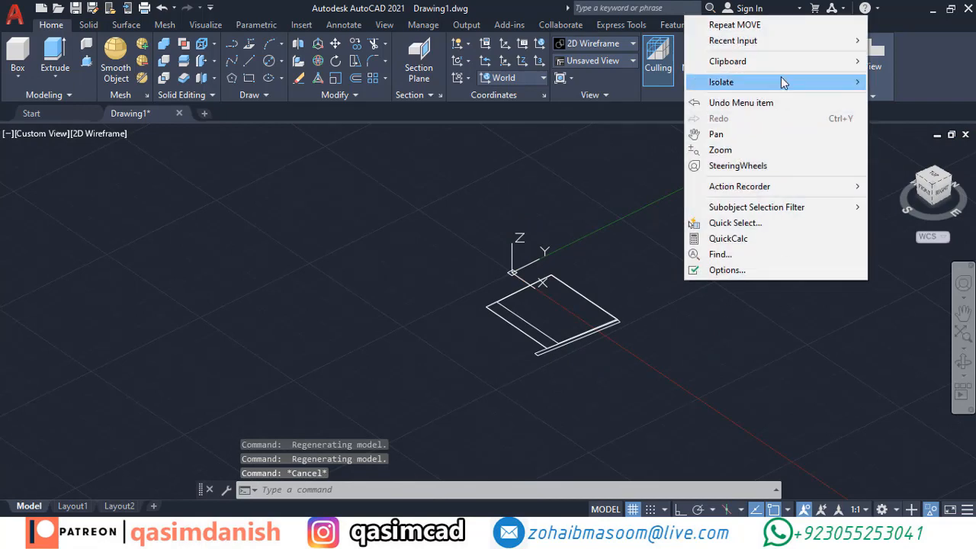
{"action": "mouse_move", "coordinate": [781, 77]}
{"action": "left_click", "coordinate": [633, 114]}
{"action": "type", "text": "ex"}
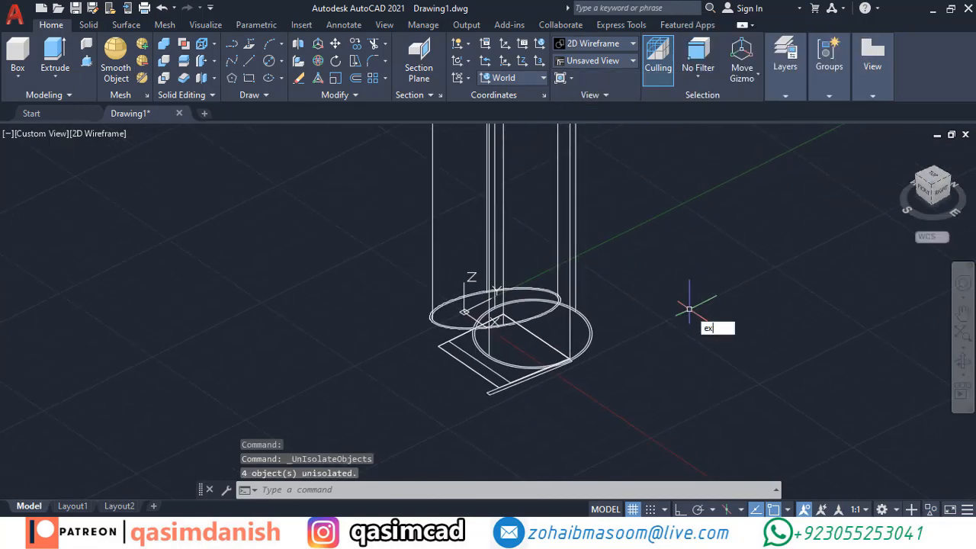
{"action": "type", "text": "t"}
{"action": "key", "text": "Return"}
{"action": "left_click", "coordinate": [475, 348]}
{"action": "left_click", "coordinate": [433, 379]}
{"action": "key", "text": "Return"}
{"action": "key", "text": "Escape"}
{"action": "scroll", "coordinate": [515, 354], "scroll_direction": "up", "scroll_amount": 2}
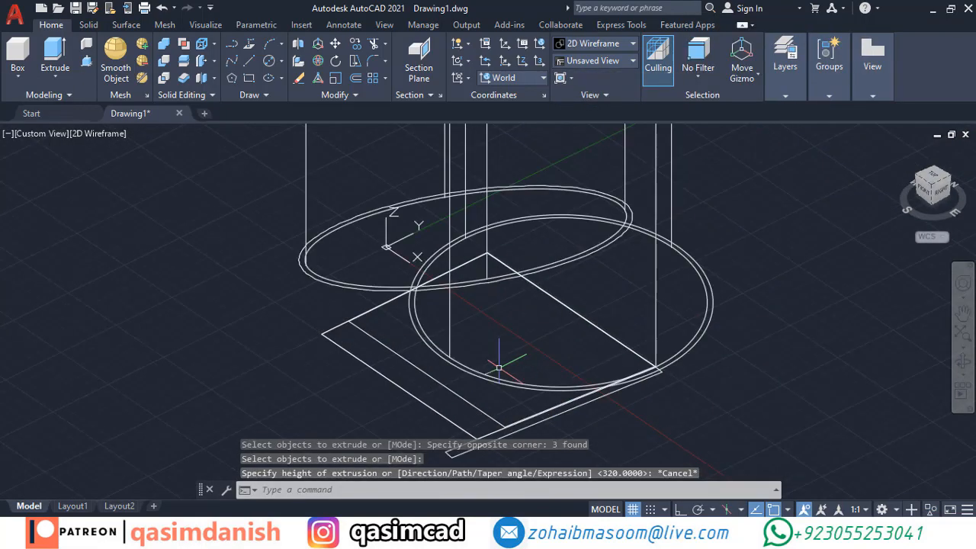
Extrude the smaller four-sided outline upward by 2.
{"action": "key", "text": "Return"}
{"action": "left_click", "coordinate": [590, 395]}
{"action": "key", "text": "Return"}
{"action": "type", "text": "2"}
{"action": "key", "text": "Return"}
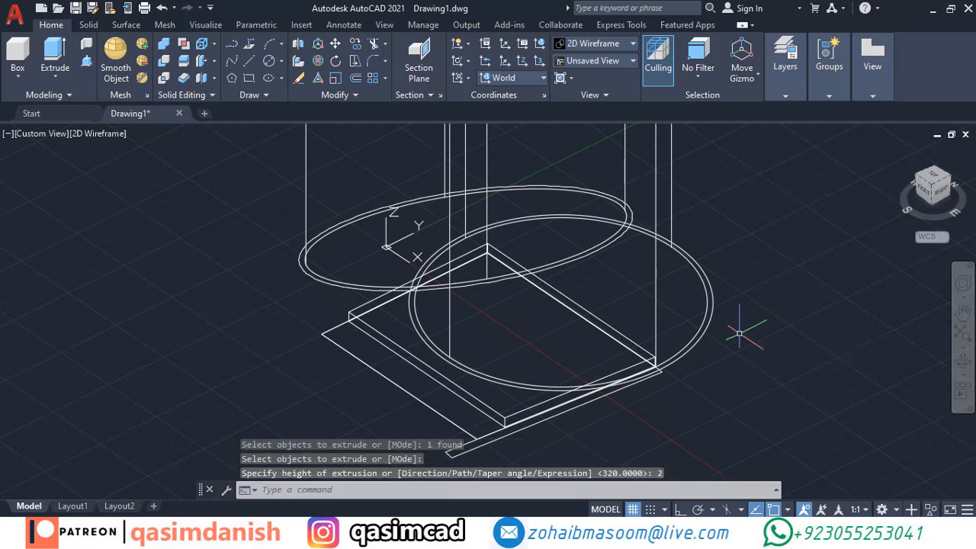
Extrude the larger four-sided outline downward by 2.
{"action": "key", "text": "Return"}
{"action": "left_click", "coordinate": [494, 433]}
{"action": "key", "text": "Return"}
{"action": "type", "text": "2"}
{"action": "key", "text": "Return"}
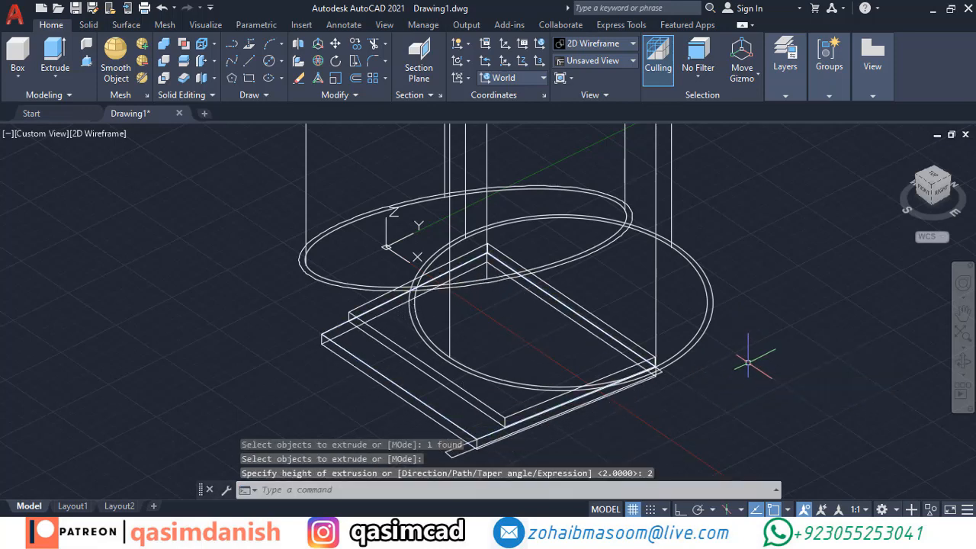
Move both four-sided slabs straight up by 10 with Ortho on.
{"action": "type", "text": "m"}
{"action": "key", "text": "Return"}
{"action": "left_click", "coordinate": [474, 392]}
{"action": "left_click", "coordinate": [444, 404]}
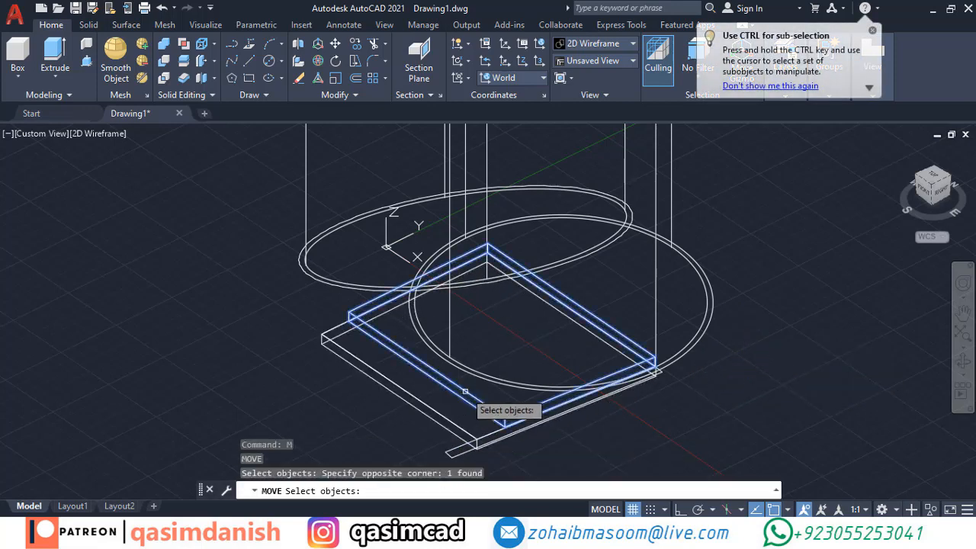
{"action": "left_click", "coordinate": [440, 427]}
{"action": "key", "text": "Return"}
{"action": "left_click", "coordinate": [716, 441]}
{"action": "key", "text": "F8"}
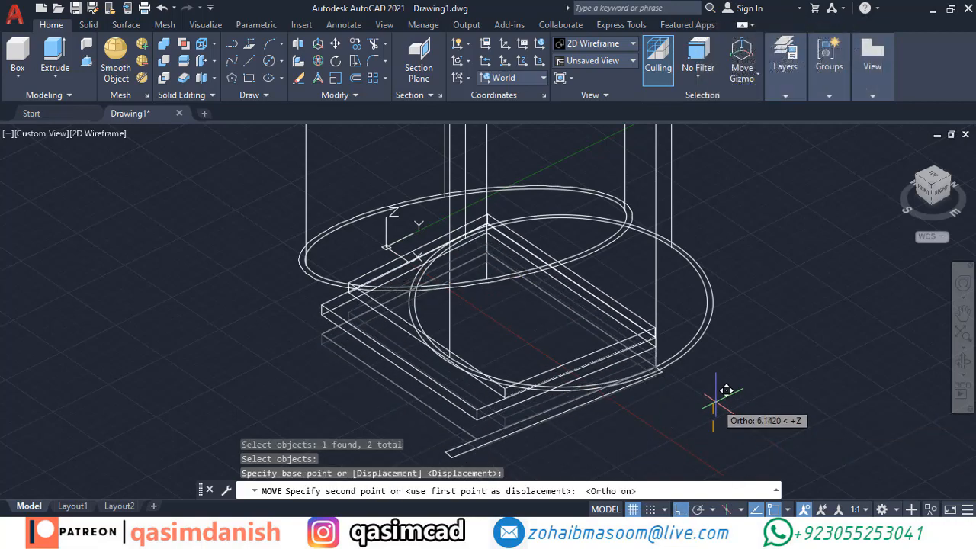
{"action": "key", "text": "Escape"}
In the Top view, draw a circle of about 1.2 radius on the larger slab's exposed front strip.
{"action": "left_click", "coordinate": [930, 183]}
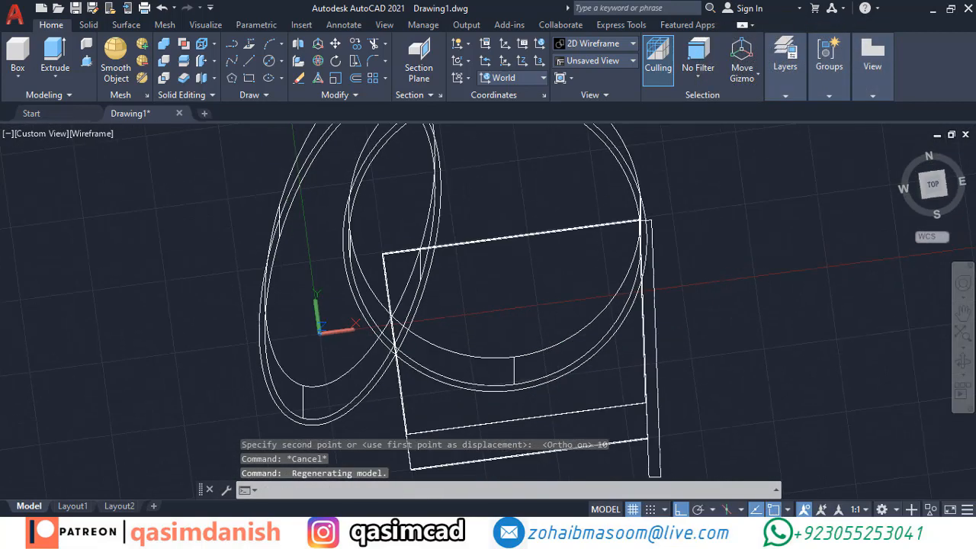
{"action": "scroll", "coordinate": [495, 342], "scroll_direction": "up", "scroll_amount": 2}
{"action": "key", "text": "Escape"}
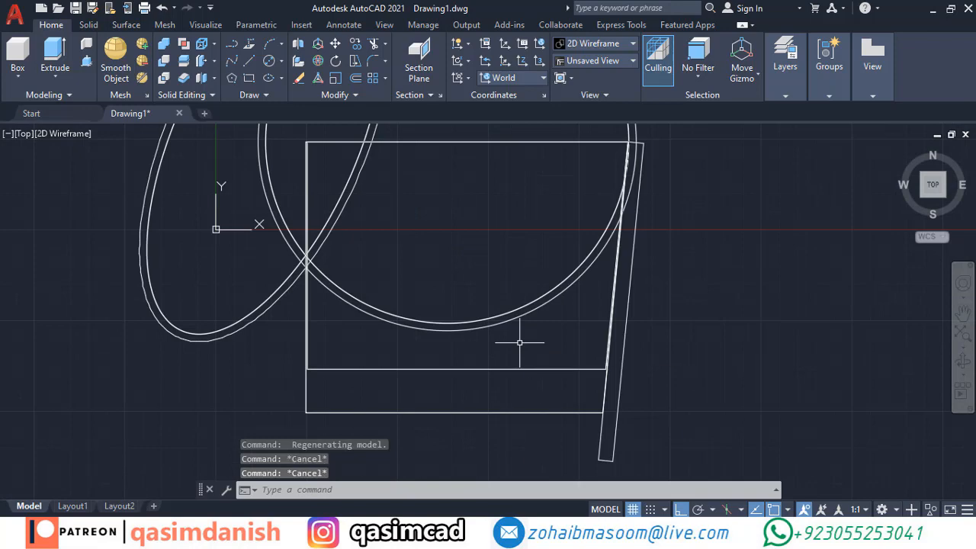
{"action": "type", "text": "c"}
{"action": "key", "text": "Return"}
{"action": "scroll", "coordinate": [519, 381], "scroll_direction": "up", "scroll_amount": 2}
{"action": "left_click", "coordinate": [520, 372]}
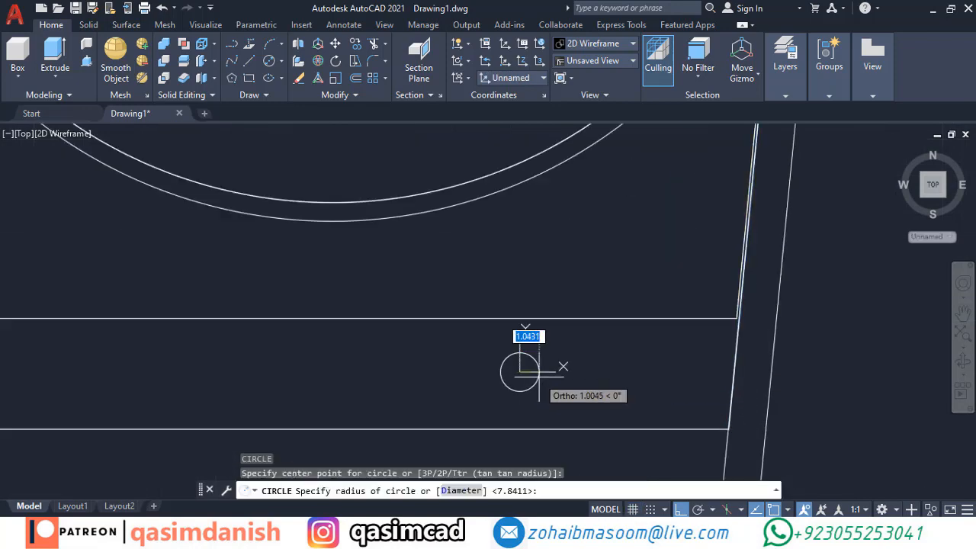
{"action": "left_click", "coordinate": [541, 371]}
Copy the small circle twice in an evenly spaced row along the slab's front strip, the farther copy at a distance of 20.
{"action": "scroll", "coordinate": [539, 377], "scroll_direction": "down", "scroll_amount": 2}
{"action": "type", "text": "co"}
{"action": "key", "text": "Return"}
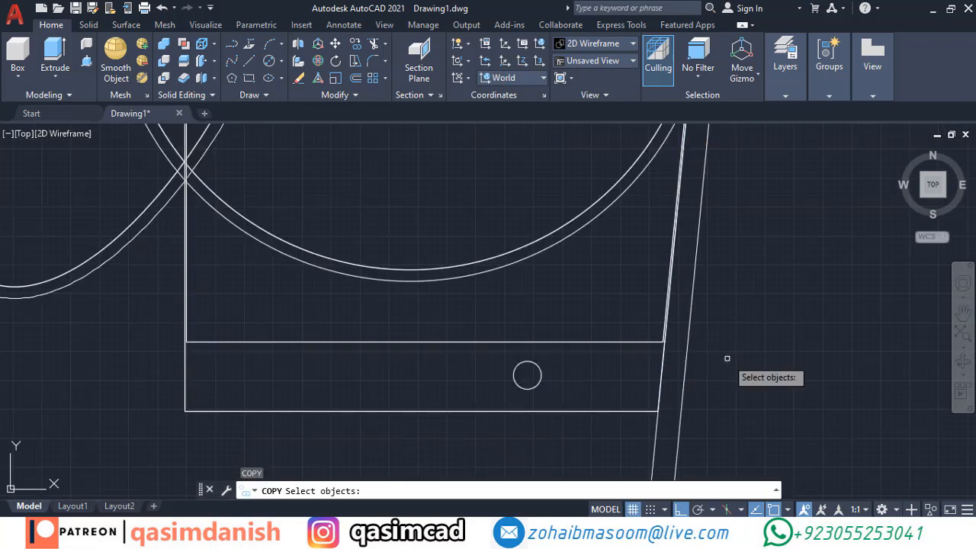
{"action": "key", "text": "Return"}
{"action": "left_click", "coordinate": [855, 357]}
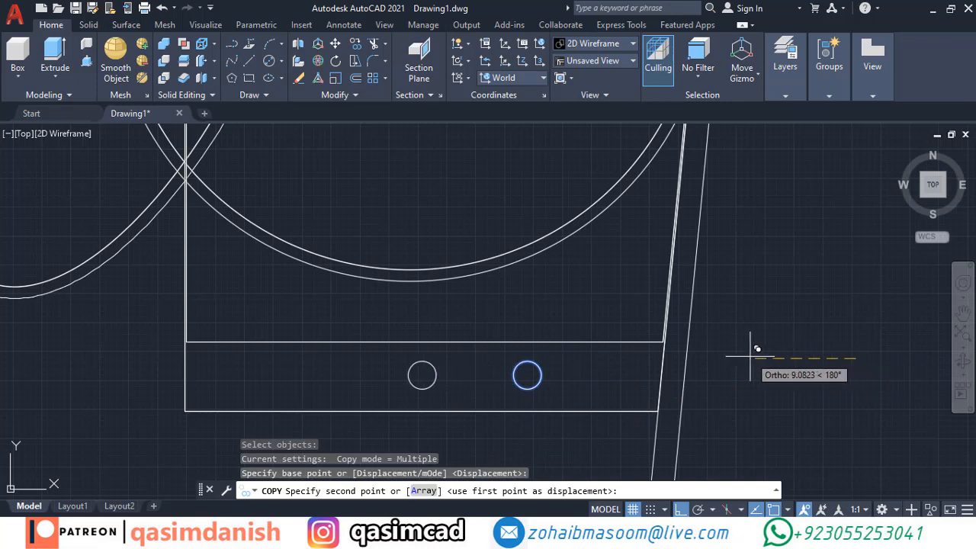
{"action": "type", "text": "20"}
{"action": "key", "text": "Return"}
{"action": "type", "text": "20"}
{"action": "key", "text": "Return"}
{"action": "key", "text": "Escape"}
Extrude the three small circles downward by 10 to form columns under the slab's front edge.
{"action": "middle_click_drag", "start_coordinate": [752, 343], "coordinate": [665, 316], "text": "shift"}
{"action": "type", "text": "ext"}
{"action": "key", "text": "Return"}
{"action": "left_click", "coordinate": [453, 279]}
{"action": "left_click", "coordinate": [412, 219]}
{"action": "left_click", "coordinate": [375, 156]}
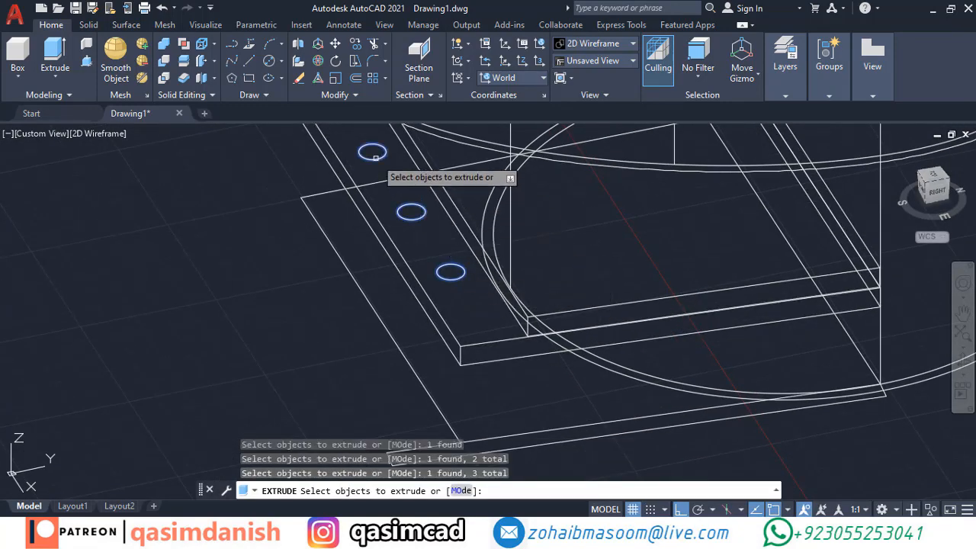
{"action": "key", "text": "Return"}
{"action": "middle_click_drag", "start_coordinate": [447, 390], "coordinate": [453, 309]}
{"action": "left_click", "coordinate": [469, 361]}
{"action": "scroll", "coordinate": [698, 375], "scroll_direction": "down", "scroll_amount": 1}
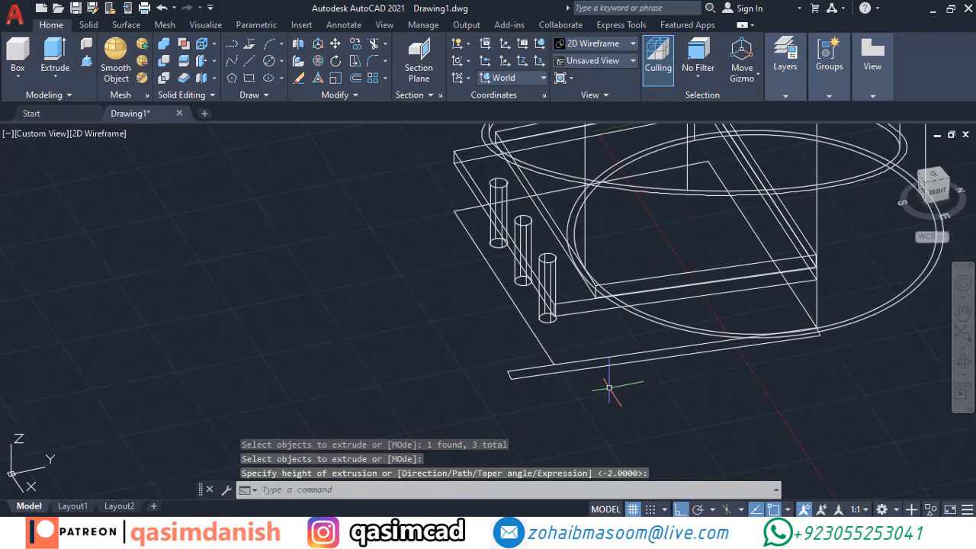
{"action": "key", "text": "Escape"}
Draw a circle of radius 2 on the open ground beside the slanted strip.
{"action": "middle_click_drag", "start_coordinate": [609, 387], "coordinate": [547, 221], "text": "shift"}
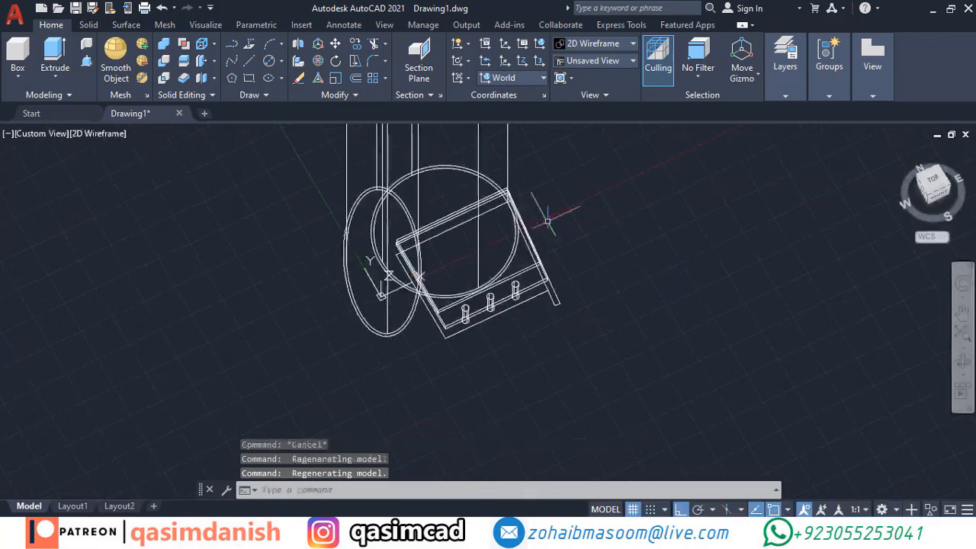
{"action": "scroll", "coordinate": [547, 221], "scroll_direction": "up", "scroll_amount": 3}
{"action": "key", "text": "Return"}
{"action": "left_click", "coordinate": [609, 234]}
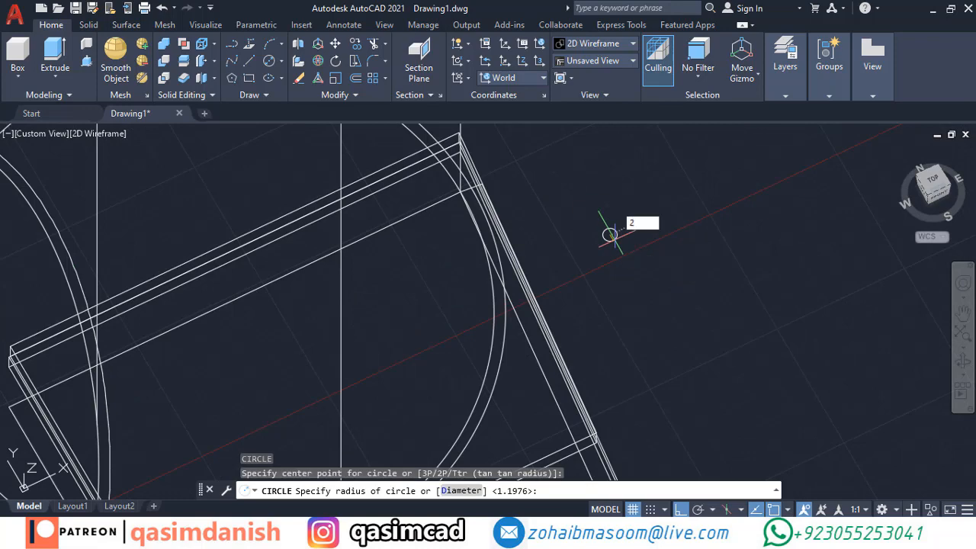
{"action": "key", "text": "Return"}
{"action": "scroll", "coordinate": [736, 227], "scroll_direction": "down", "scroll_amount": 3}
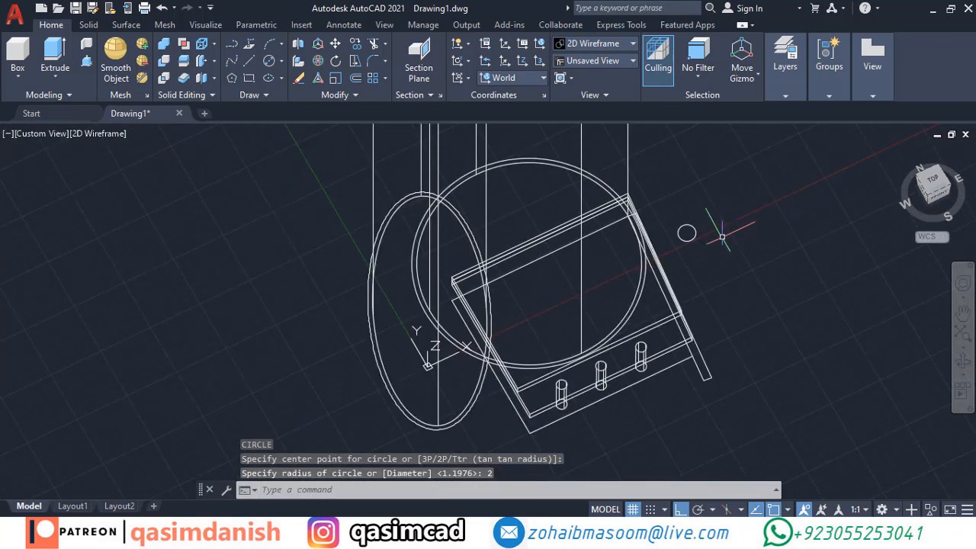
{"action": "left_click", "coordinate": [65, 70]}
{"action": "left_click", "coordinate": [74, 158]}
{"action": "left_click", "coordinate": [686, 231]}
{"action": "key", "text": "Return"}
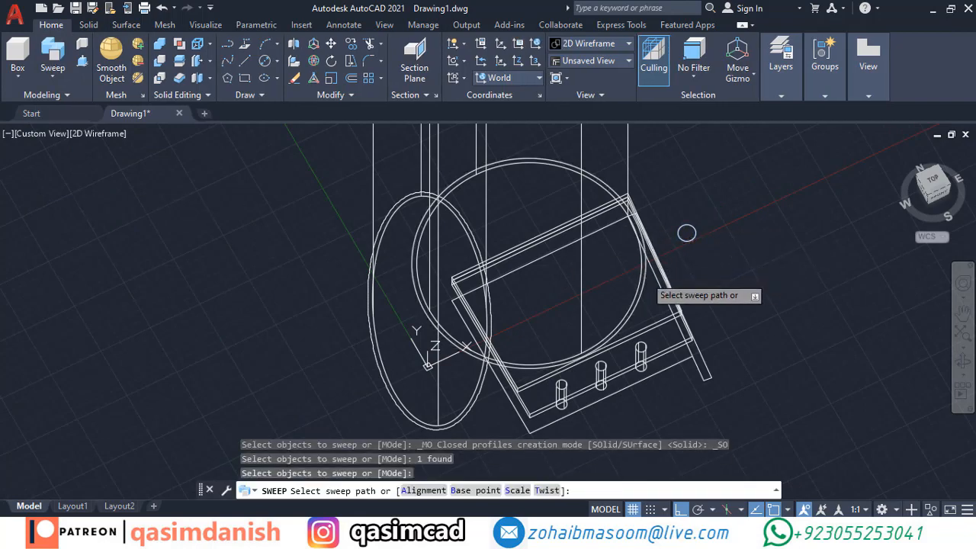
Switch the visual style to Conceptual and view the shaded towers, slabs and columns.
{"action": "left_click", "coordinate": [98, 134]}
{"action": "left_click", "coordinate": [157, 187]}
{"action": "scroll", "coordinate": [724, 221], "scroll_direction": "down", "scroll_amount": 2}
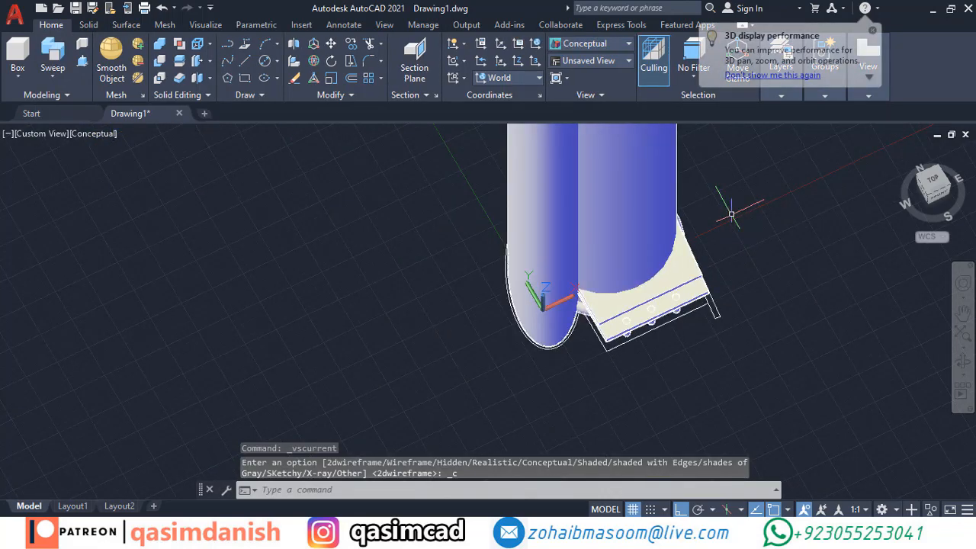
{"action": "middle_click_drag", "start_coordinate": [588, 338], "coordinate": [462, 283], "text": "shift"}
Undo the visual style change and the preceding actions, and remove the circle of radius 2.
{"action": "key", "text": "ctrl+z"}
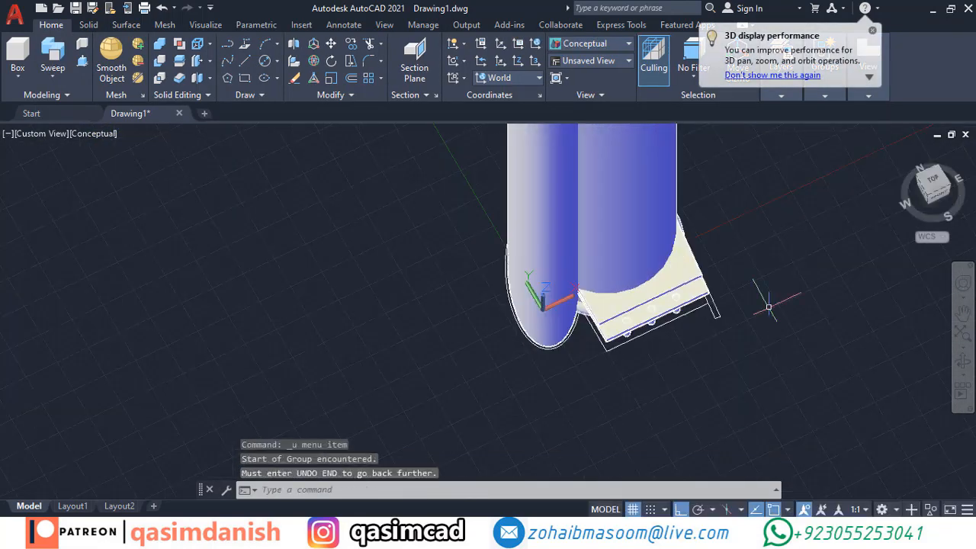
{"action": "key", "text": "ctrl+z"}
{"action": "key", "text": "ctrl+z"}
{"action": "key", "text": "ctrl+z"}
{"action": "key", "text": "ctrl+z"}
{"action": "left_click", "coordinate": [661, 217]}
{"action": "left_click", "coordinate": [626, 273]}
{"action": "type", "text": "e"}
{"action": "key", "text": "Return"}
Draw a circle of radius 1 on the ground beside the slanted strip.
{"action": "type", "text": "c"}
{"action": "key", "text": "Return"}
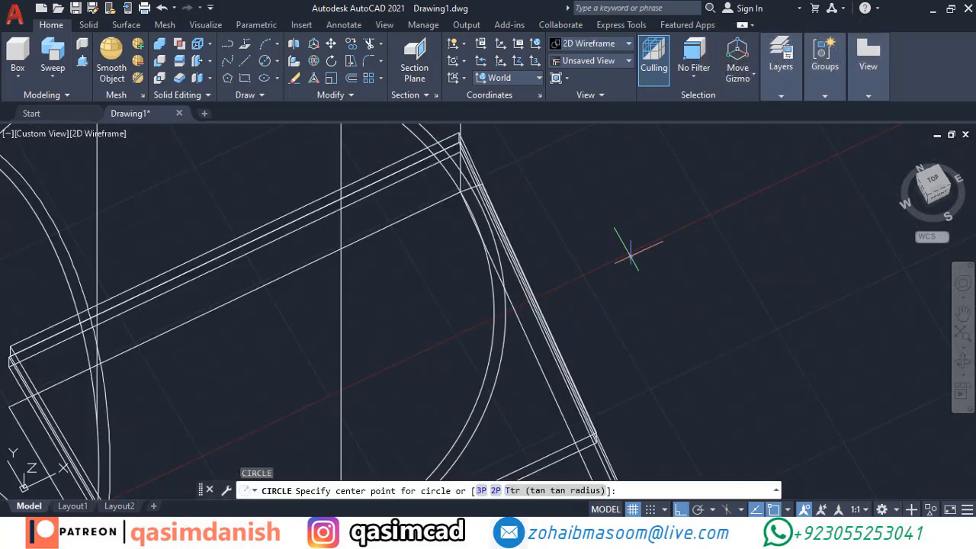
{"action": "left_click", "coordinate": [630, 256]}
{"action": "type", "text": "1"}
{"action": "key", "text": "Return"}
Extrude the slanted strip beside the slabs upward by 50 to form a wall.
{"action": "middle_click_drag", "start_coordinate": [679, 266], "coordinate": [707, 229], "text": "shift"}
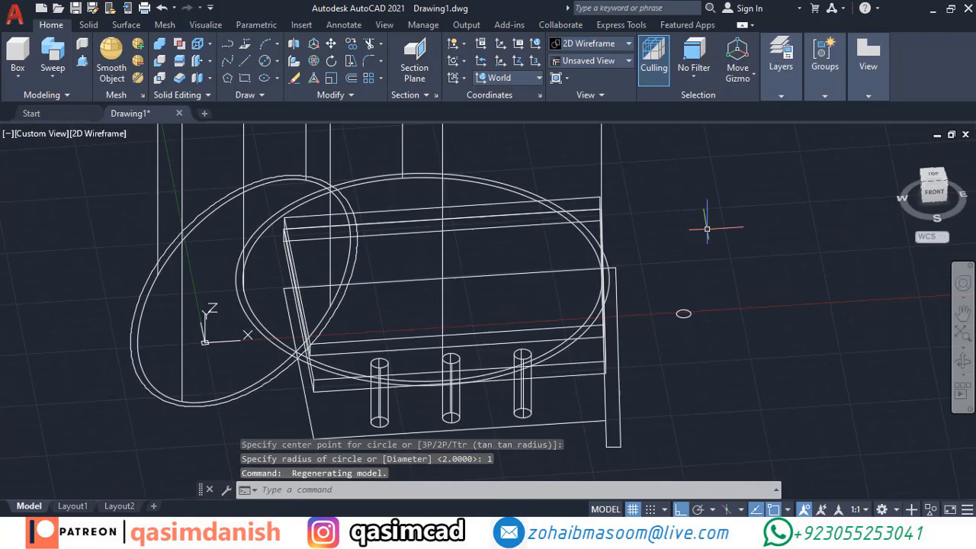
{"action": "scroll", "coordinate": [706, 229], "scroll_direction": "down", "scroll_amount": 2}
{"action": "middle_click_drag", "start_coordinate": [826, 187], "coordinate": [692, 284]}
{"action": "left_click", "coordinate": [507, 402]}
{"action": "left_click", "coordinate": [615, 407]}
{"action": "type", "text": "ext"}
{"action": "key", "text": "Return"}
{"action": "left_click", "coordinate": [513, 386]}
{"action": "key", "text": "Return"}
{"action": "scroll", "coordinate": [703, 232], "scroll_direction": "down", "scroll_amount": 1}
{"action": "type", "text": "50"}
{"action": "key", "text": "Return"}
Switch to the Right view to see the wall side-on.
{"action": "left_click", "coordinate": [942, 193]}
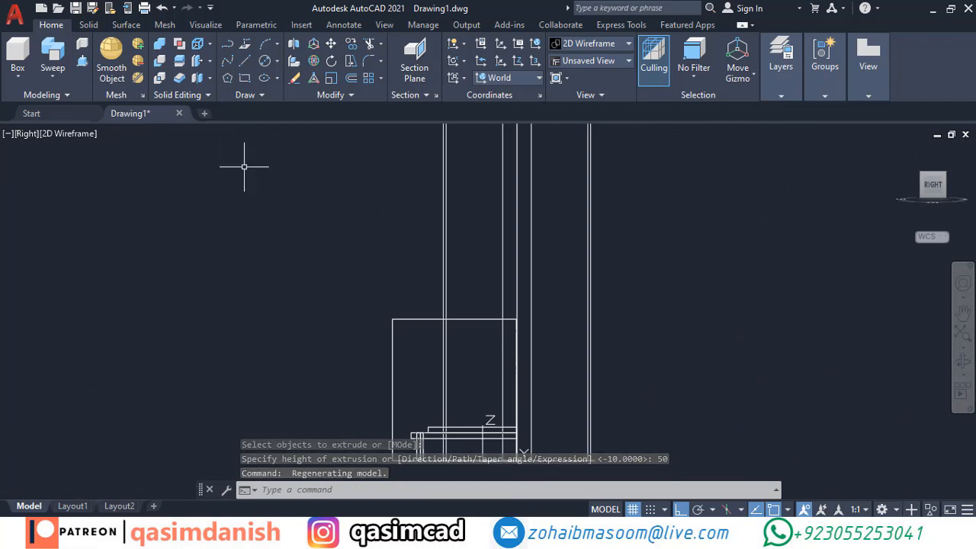
{"action": "left_click", "coordinate": [89, 25]}
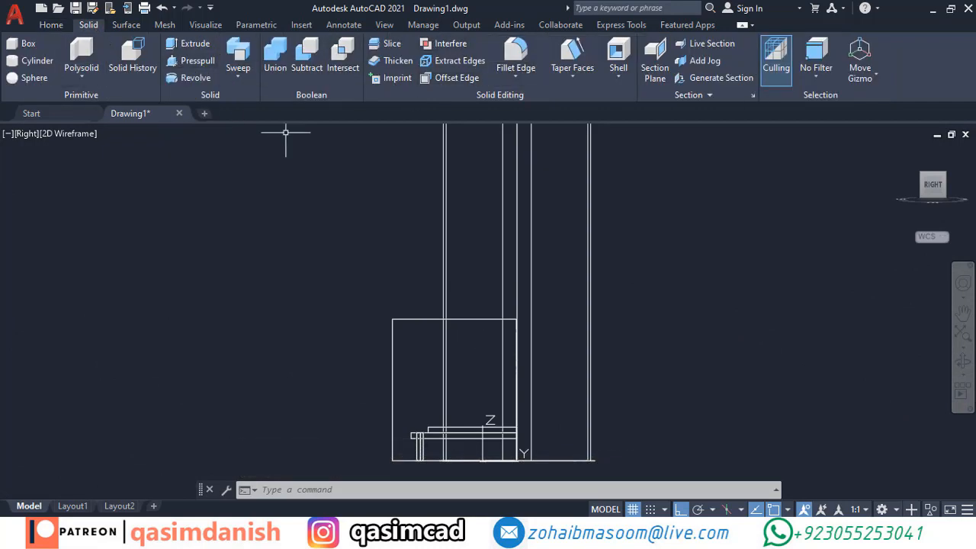
{"action": "left_click", "coordinate": [52, 24]}
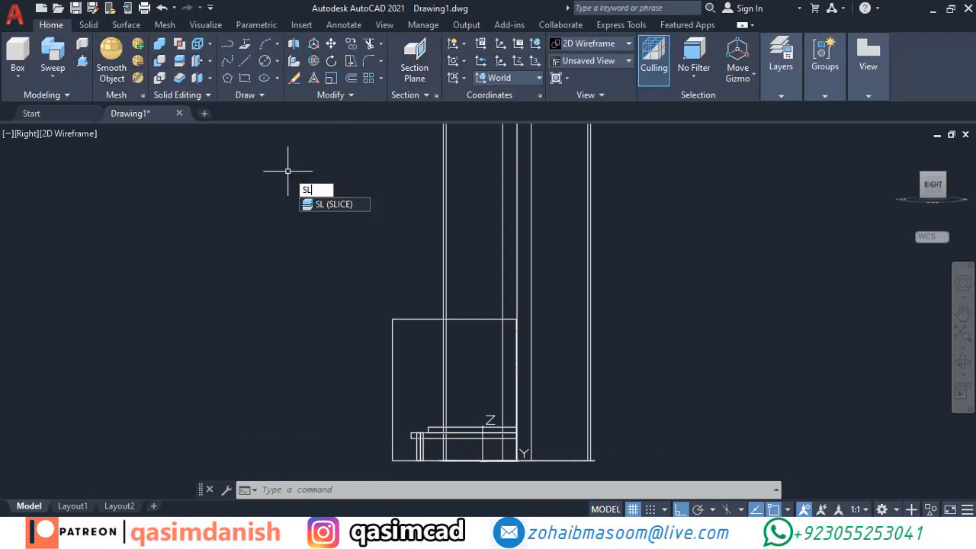
{"action": "key", "text": "Return"}
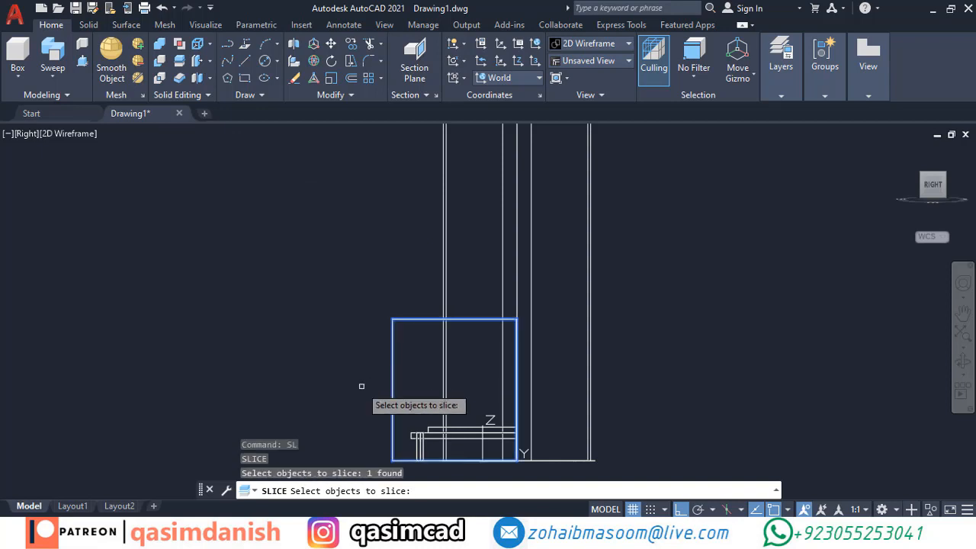
{"action": "key", "text": "Return"}
{"action": "left_click", "coordinate": [517, 318]}
{"action": "key", "text": "Escape"}
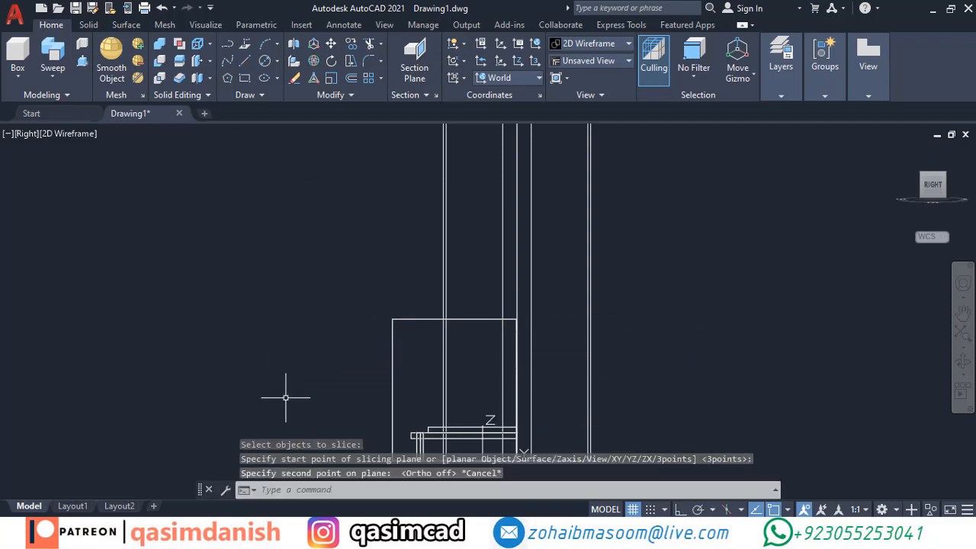
Set the UCS to Right and slice the wall along a plane sloping down from its rear upper corner to the front, keeping both sides.
{"action": "left_click", "coordinate": [500, 79]}
{"action": "left_click", "coordinate": [507, 159]}
{"action": "left_click", "coordinate": [179, 60]}
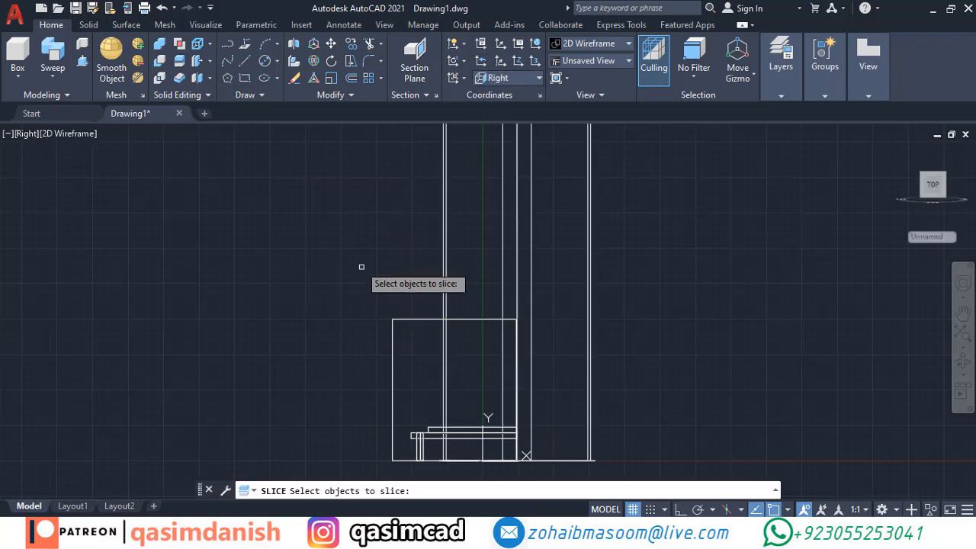
{"action": "key", "text": "Return"}
{"action": "left_click", "coordinate": [517, 319]}
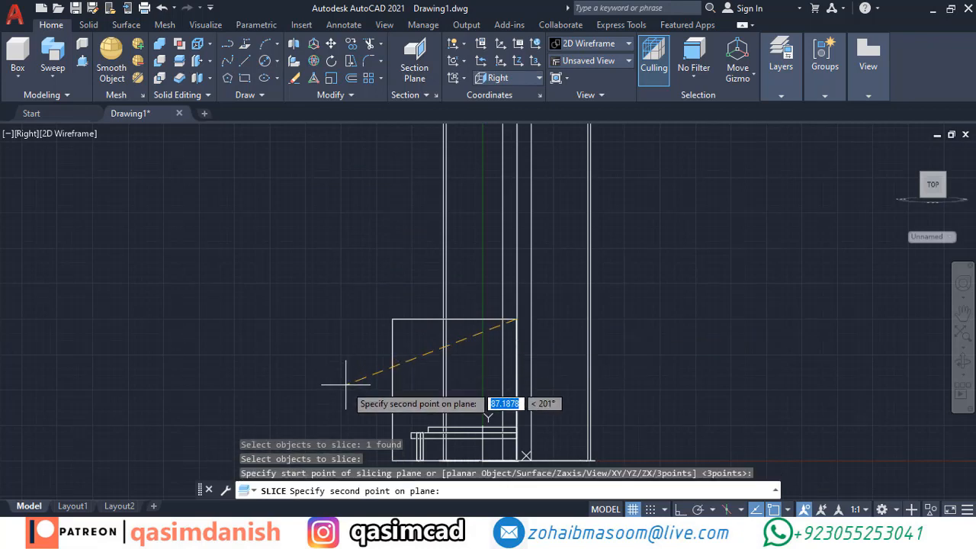
{"action": "left_click", "coordinate": [346, 391]}
{"action": "key", "text": "Return"}
Erase the cut-off upper piece of the wall.
{"action": "left_click", "coordinate": [405, 321]}
{"action": "type", "text": "e"}
{"action": "key", "text": "Return"}
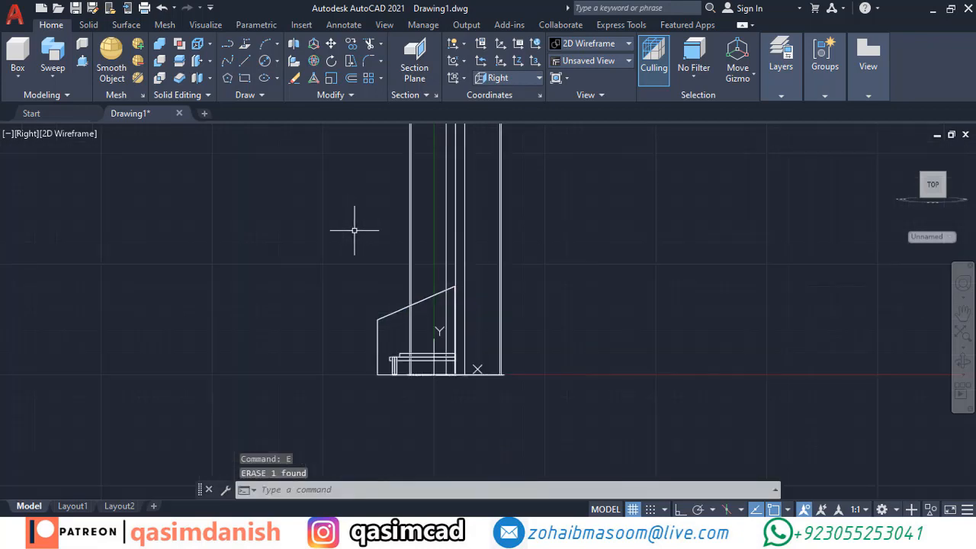
Switch to the Left view and set the UCS to Left.
{"action": "mouse_move", "coordinate": [353, 229]}
{"action": "middle_mouse_down", "text": "shift"}
{"action": "mouse_move", "coordinate": [446, 255]}
{"action": "mouse_move", "coordinate": [418, 254]}
{"action": "mouse_move", "coordinate": [527, 272]}
{"action": "mouse_move", "coordinate": [554, 321]}
{"action": "middle_mouse_up", "text": "shift"}
{"action": "middle_click_drag", "start_coordinate": [581, 257], "coordinate": [335, 259], "text": "shift"}
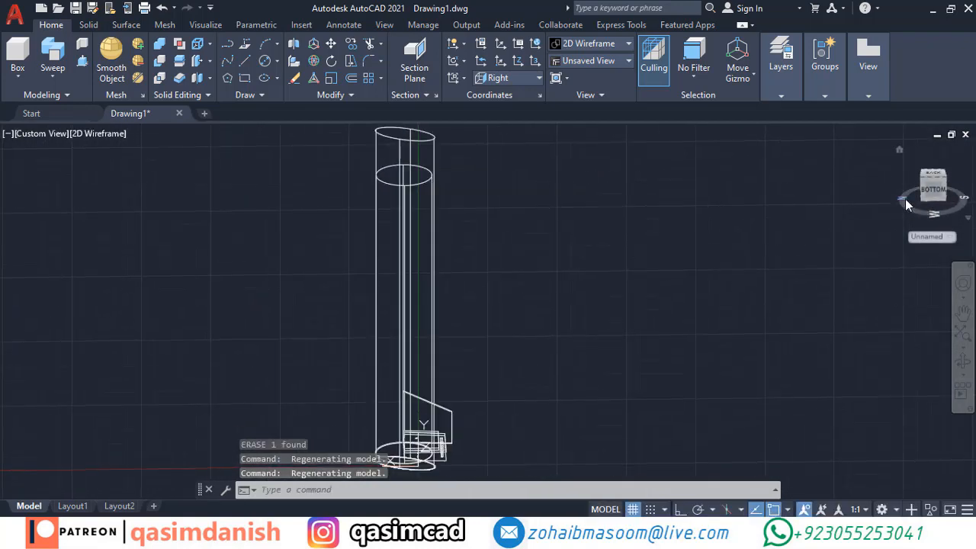
{"action": "left_click", "coordinate": [509, 95]}
{"action": "left_click", "coordinate": [933, 188]}
{"action": "left_click", "coordinate": [523, 77]}
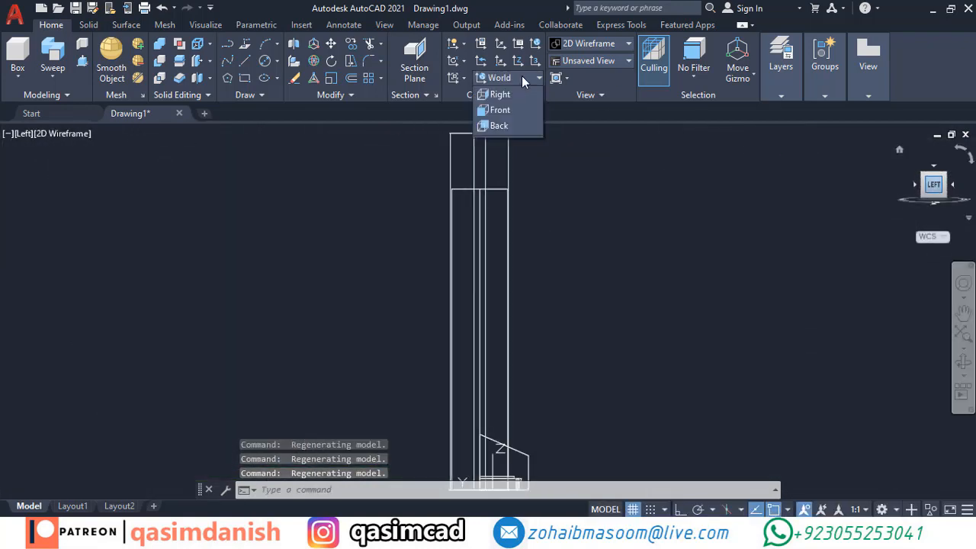
{"action": "left_click", "coordinate": [516, 148]}
Slice the top of the taller elliptical tower along a plane sloping down from front to back, keeping both sides.
{"action": "left_click", "coordinate": [183, 61]}
{"action": "left_click", "coordinate": [490, 134]}
{"action": "middle_click_drag", "start_coordinate": [569, 149], "coordinate": [541, 242]}
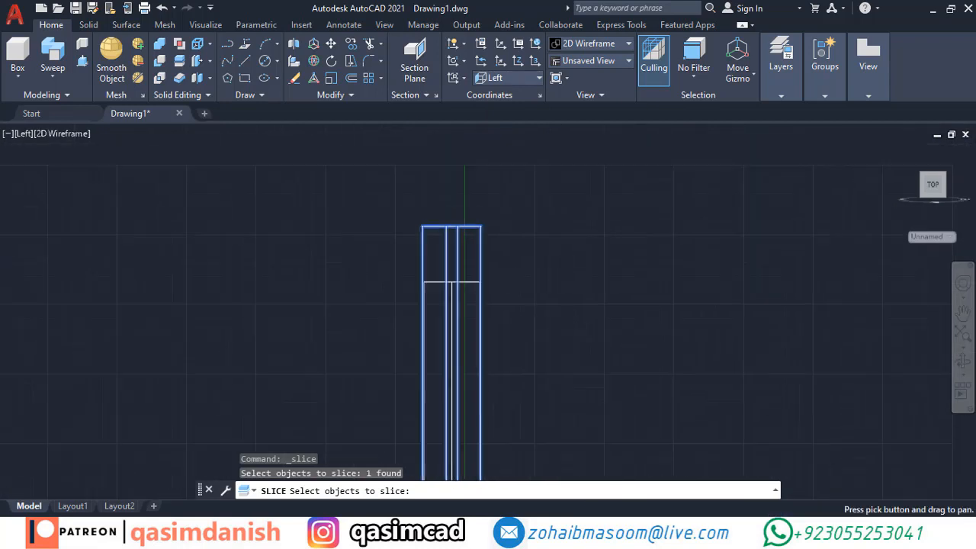
{"action": "key", "text": "Return"}
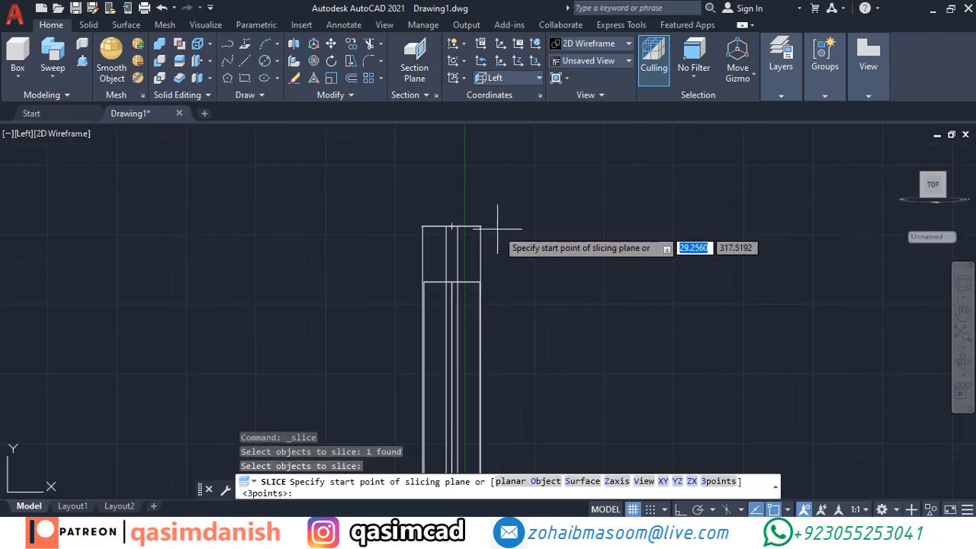
{"action": "left_click", "coordinate": [497, 227]}
{"action": "left_click", "coordinate": [350, 299]}
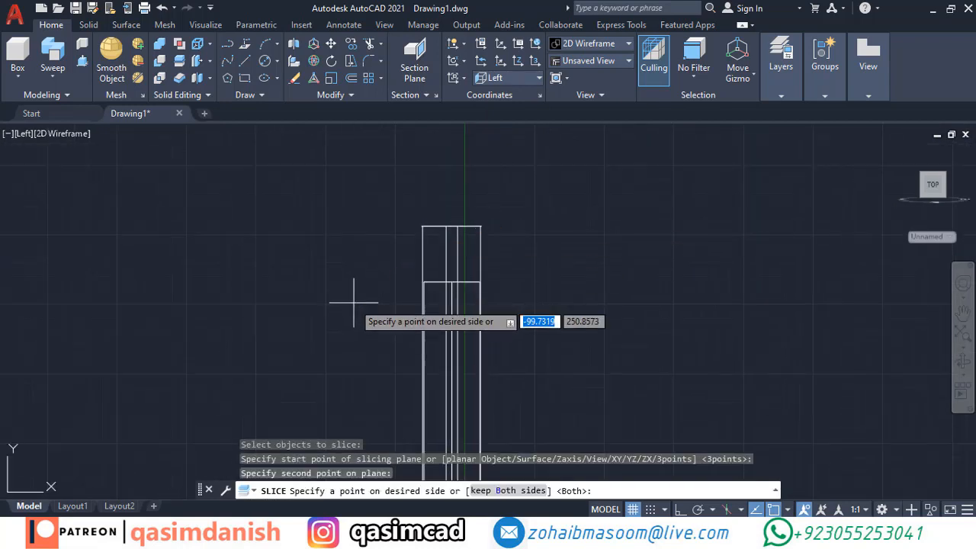
{"action": "key", "text": "Return"}
Erase the cut-off top piece of the elliptical tower.
{"action": "left_click", "coordinate": [463, 226]}
{"action": "type", "text": "e"}
{"action": "key", "text": "Return"}
Set the UCS to Top and view the base of the building from a tilted 3D angle.
{"action": "scroll", "coordinate": [565, 209], "scroll_direction": "down", "scroll_amount": 5}
{"action": "mouse_move", "coordinate": [615, 254]}
{"action": "middle_mouse_down", "text": "shift"}
{"action": "mouse_move", "coordinate": [416, 298]}
{"action": "mouse_move", "coordinate": [302, 252]}
{"action": "mouse_move", "coordinate": [379, 350]}
{"action": "mouse_move", "coordinate": [479, 309]}
{"action": "middle_mouse_up", "text": "shift"}
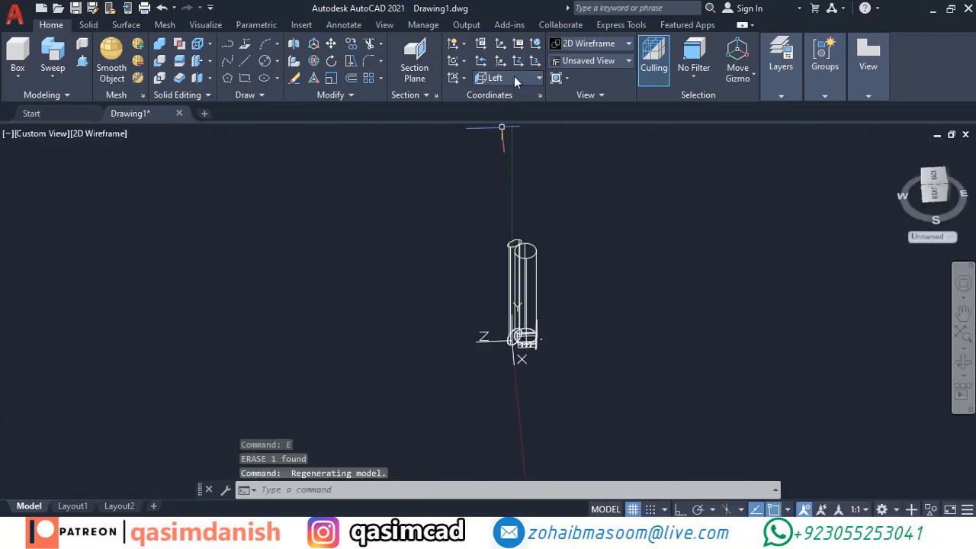
{"action": "left_click", "coordinate": [506, 78]}
{"action": "left_click", "coordinate": [500, 108]}
{"action": "middle_click_drag", "start_coordinate": [521, 219], "coordinate": [579, 263], "text": "shift"}
{"action": "scroll", "coordinate": [538, 347], "scroll_direction": "up", "scroll_amount": 5}
{"action": "middle_click_drag", "start_coordinate": [657, 258], "coordinate": [616, 264]}
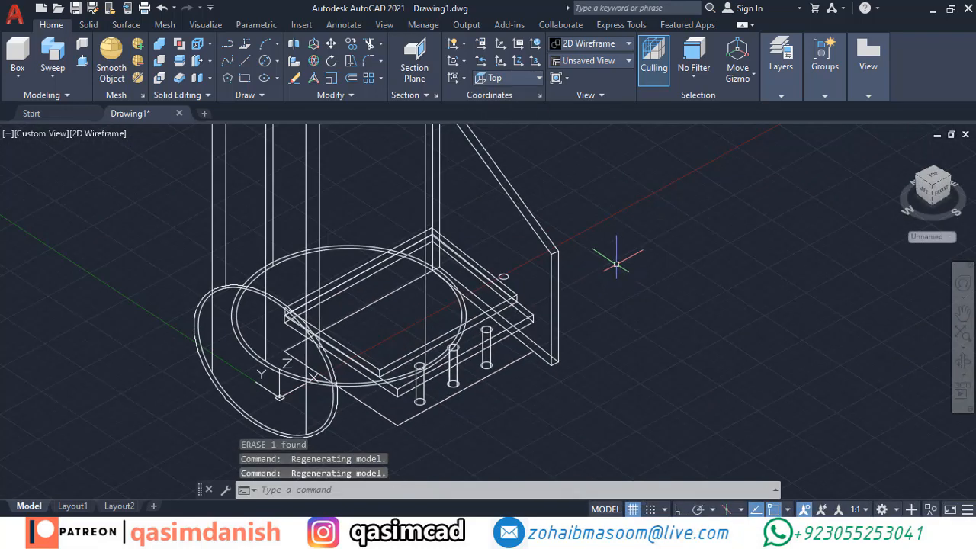
Switch the visual style to Conceptual.
{"action": "left_click", "coordinate": [122, 136]}
{"action": "left_click", "coordinate": [122, 136]}
{"action": "left_click", "coordinate": [110, 135]}
{"action": "left_click", "coordinate": [157, 186]}
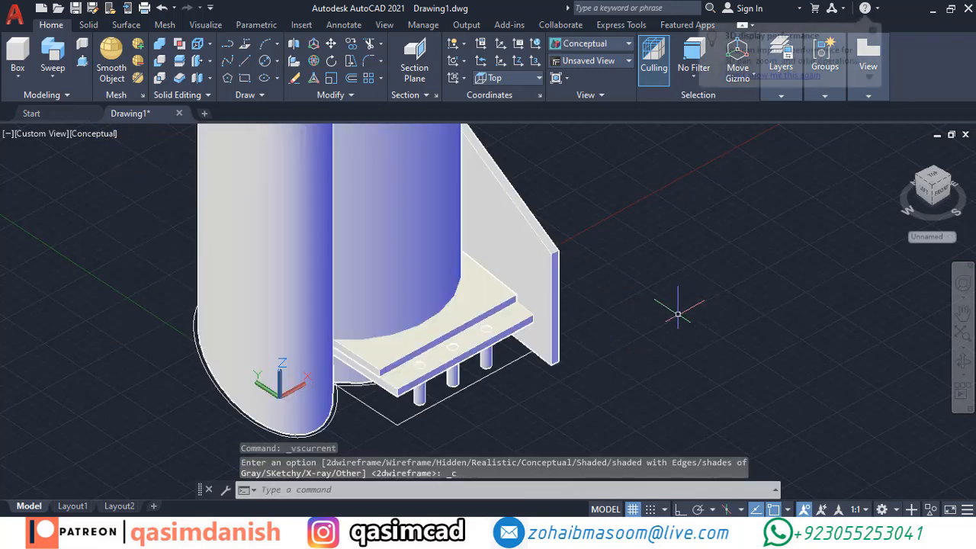
Move the circle outline at the base of the circular tower straight up by 20.
{"action": "mouse_move", "coordinate": [678, 314]}
{"action": "middle_mouse_down", "text": "shift"}
{"action": "mouse_move", "coordinate": [629, 267]}
{"action": "mouse_move", "coordinate": [437, 252]}
{"action": "mouse_move", "coordinate": [604, 261]}
{"action": "mouse_move", "coordinate": [578, 236]}
{"action": "middle_mouse_up", "text": "shift"}
{"action": "type", "text": "m"}
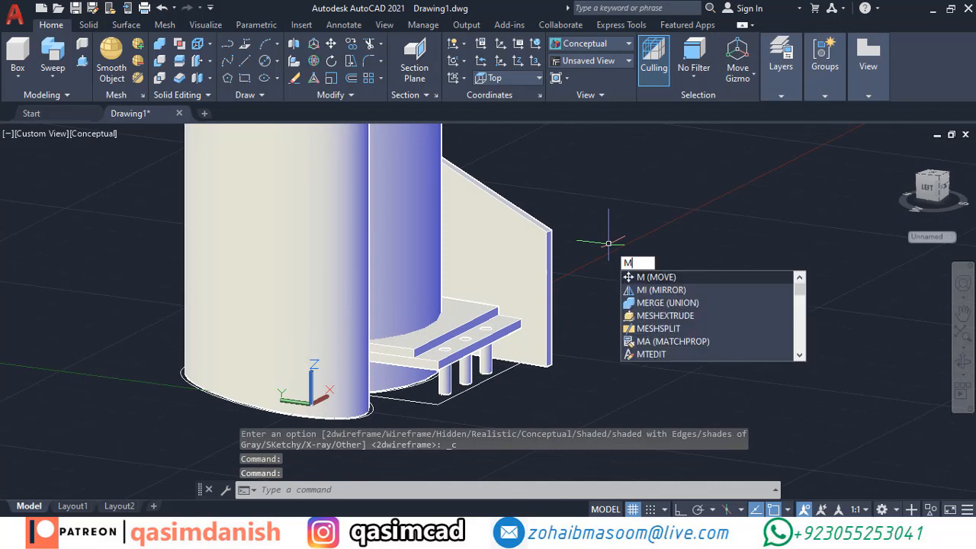
{"action": "key", "text": "Return"}
{"action": "key", "text": "Return"}
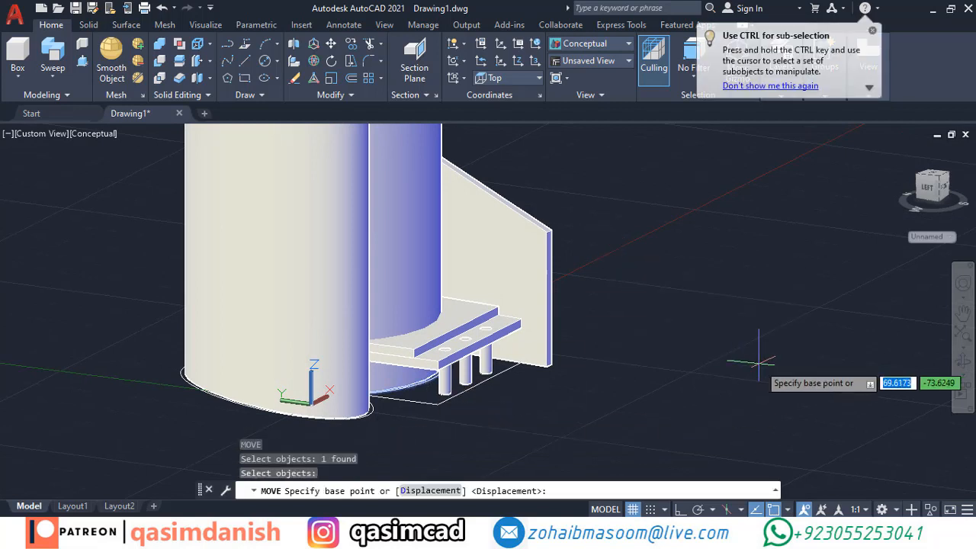
{"action": "left_click", "coordinate": [766, 345]}
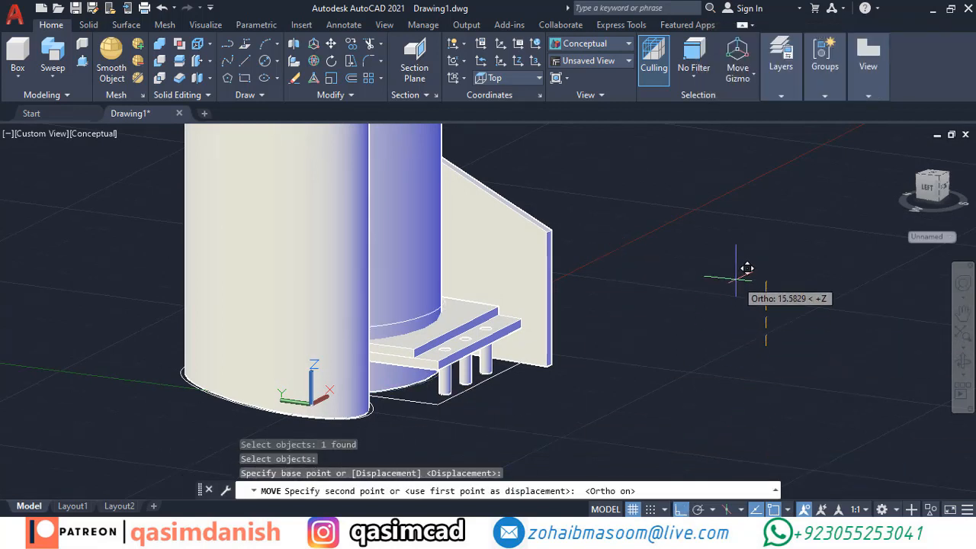
{"action": "type", "text": "20"}
{"action": "key", "text": "Return"}
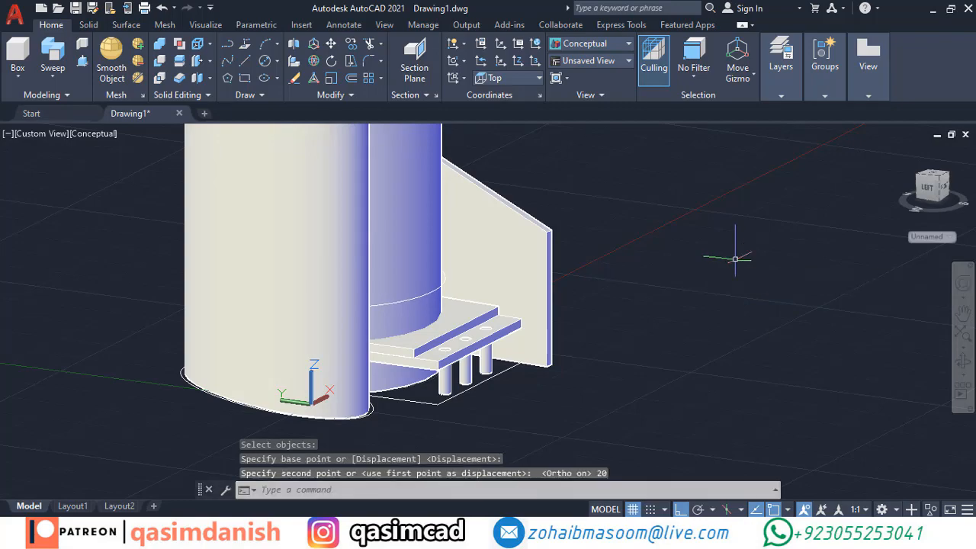
{"action": "left_click", "coordinate": [527, 534]}
{"action": "left_click", "coordinate": [527, 534]}
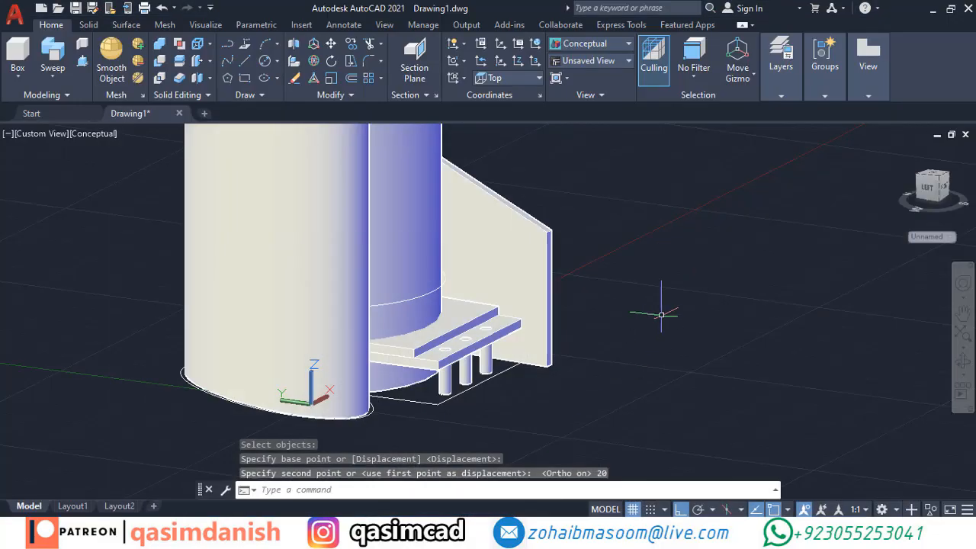
Hide the towers, sloped side wall, entrance slabs, columns and slab outline, leaving only the circle and ellipse curves displayed.
{"action": "left_click", "coordinate": [581, 178]}
{"action": "left_click", "coordinate": [315, 190]}
{"action": "right_click", "coordinate": [582, 193]}
{"action": "mouse_move", "coordinate": [702, 263]}
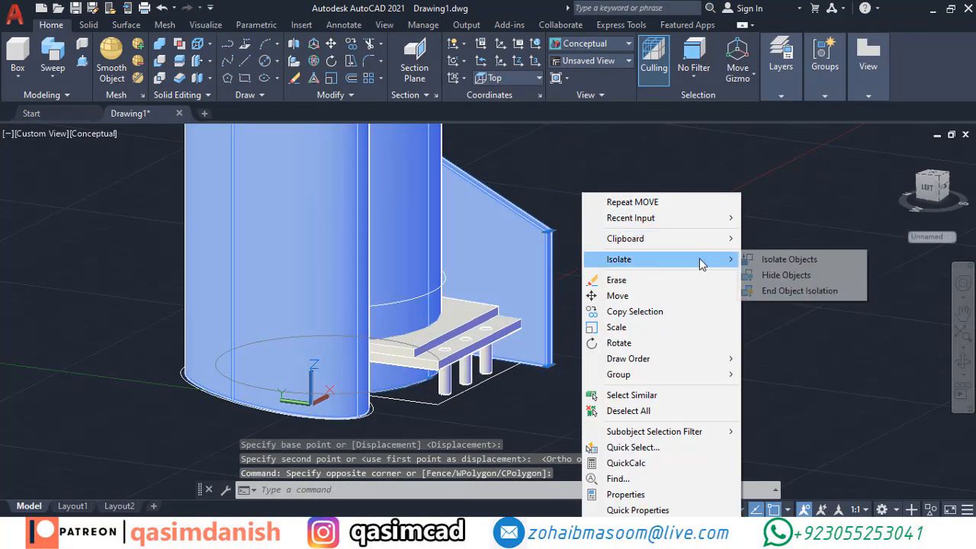
{"action": "left_click", "coordinate": [801, 275]}
{"action": "left_click", "coordinate": [539, 392]}
{"action": "left_click", "coordinate": [427, 313]}
{"action": "right_click", "coordinate": [584, 193]}
{"action": "mouse_move", "coordinate": [620, 260]}
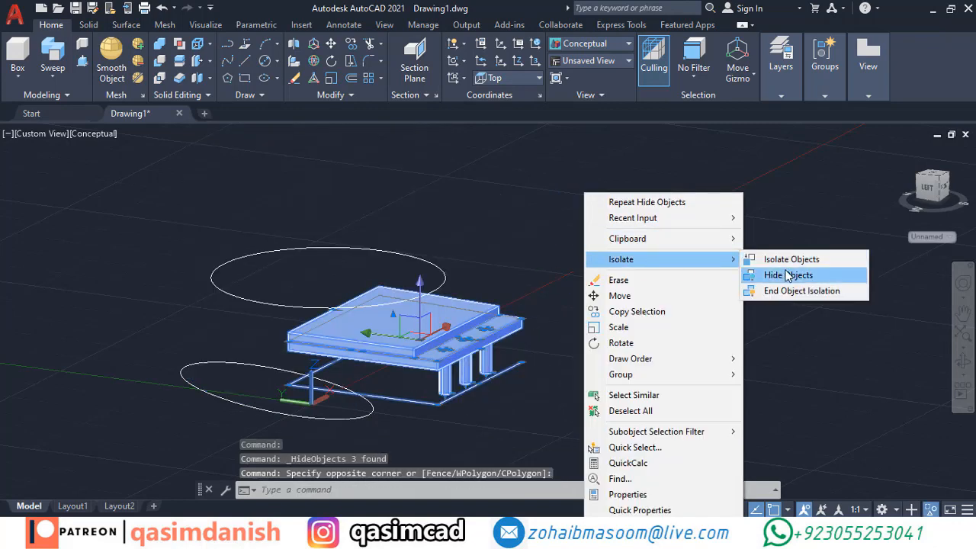
{"action": "left_click", "coordinate": [800, 275]}
Draw a vertical line 270 long upward from the centre of the large circle.
{"action": "left_click", "coordinate": [938, 179]}
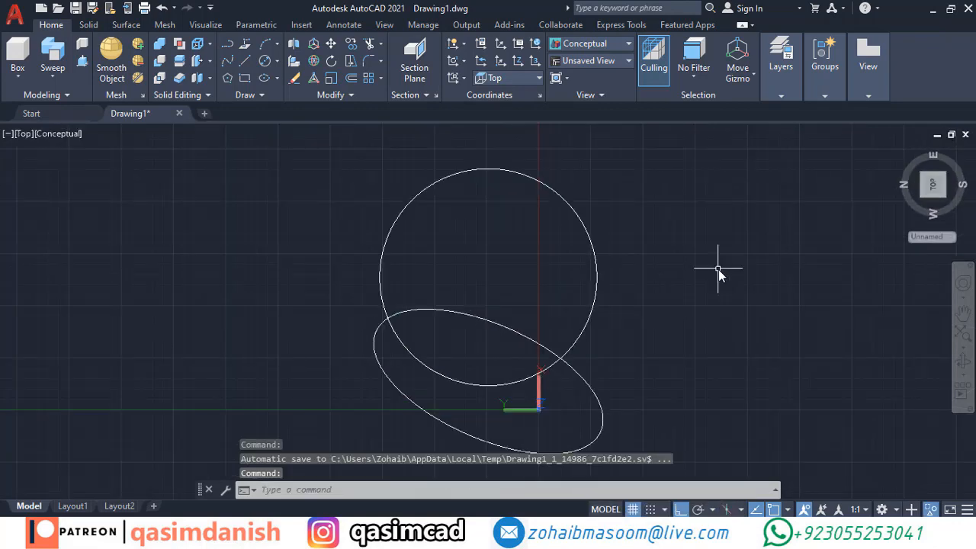
{"action": "middle_click_drag", "start_coordinate": [722, 305], "coordinate": [621, 244], "text": "shift"}
{"action": "type", "text": "l"}
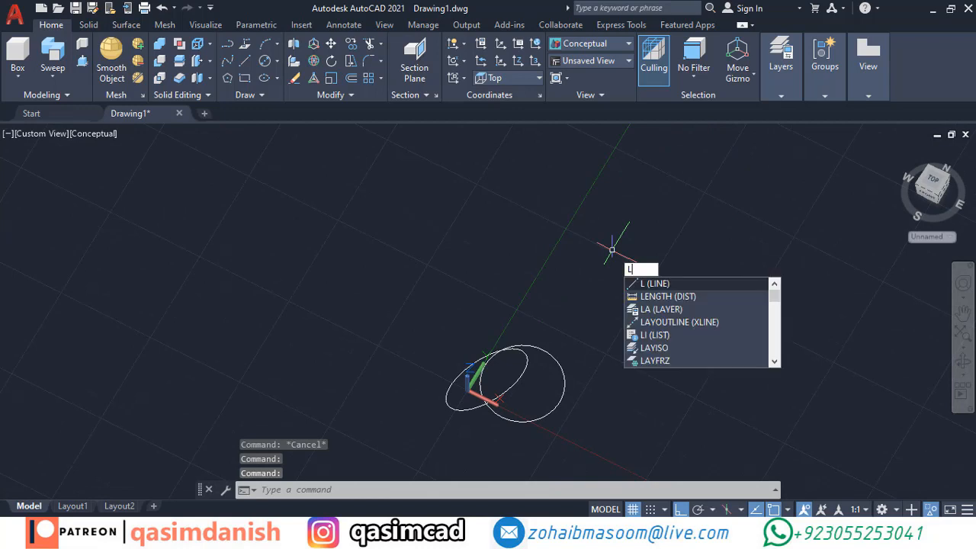
{"action": "key", "text": "Return"}
{"action": "middle_click_drag", "start_coordinate": [522, 382], "coordinate": [523, 252], "text": "shift"}
{"action": "type", "text": "270"}
{"action": "key", "text": "Return"}
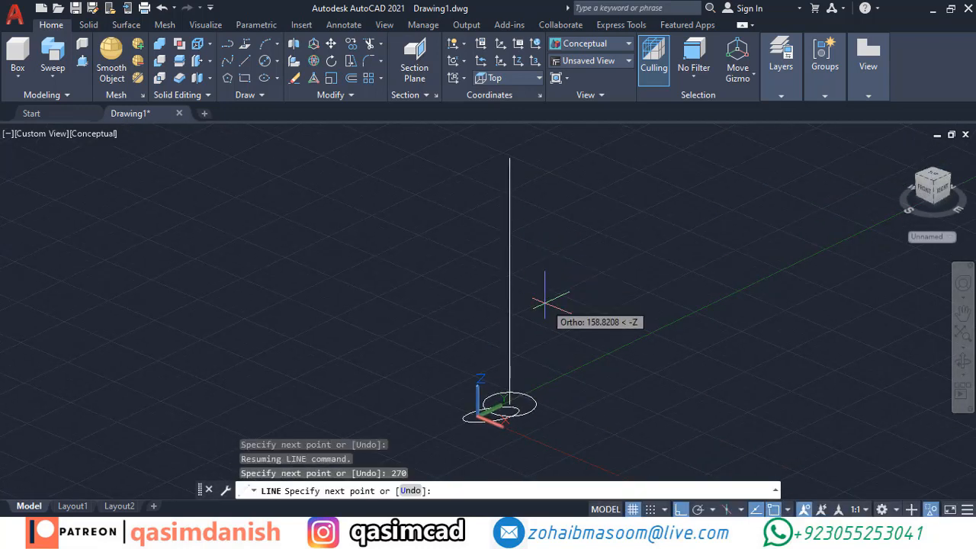
{"action": "key", "text": "Escape"}
Draw a vertical path line upward from the outer end of the base ellipse.
{"action": "type", "text": "l"}
{"action": "key", "text": "Return"}
{"action": "scroll", "coordinate": [462, 434], "scroll_direction": "up", "scroll_amount": 3}
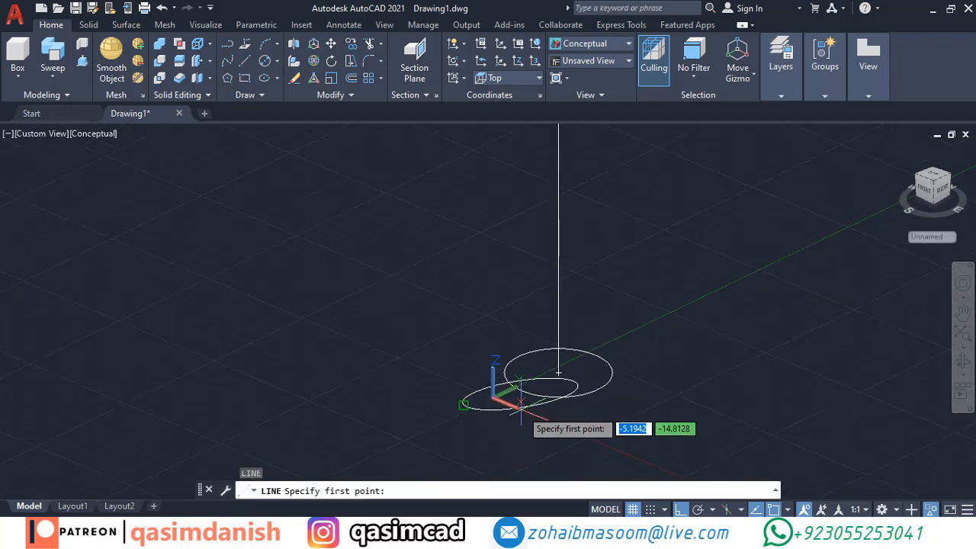
{"action": "left_click", "coordinate": [932, 179]}
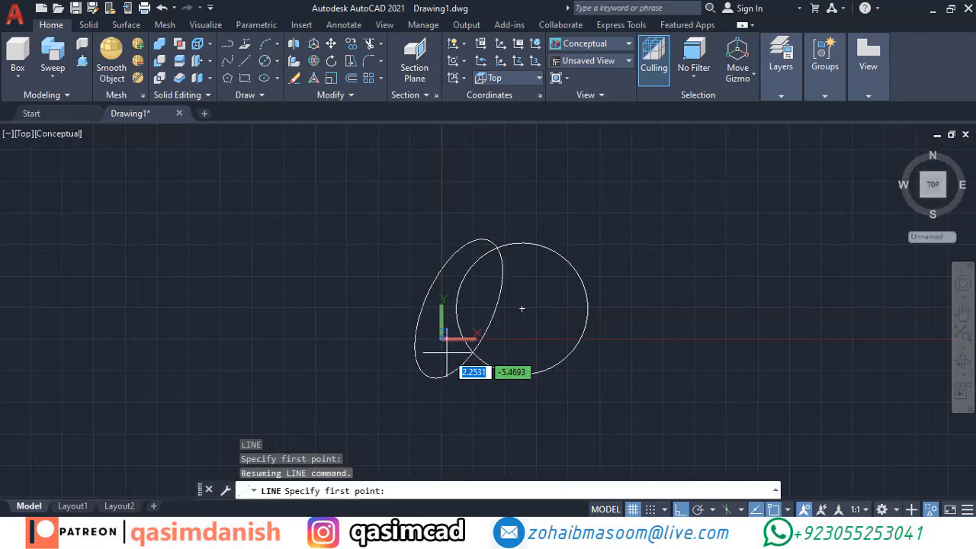
{"action": "left_click", "coordinate": [429, 377]}
{"action": "middle_click_drag", "start_coordinate": [499, 348], "coordinate": [546, 276], "text": "shift"}
{"action": "scroll", "coordinate": [397, 191], "scroll_direction": "down", "scroll_amount": 2}
{"action": "type", "text": "0"}
{"action": "key", "text": "Return"}
{"action": "key", "text": "Escape"}
Draw a small circle of radius 1 in the empty area beside the large circle.
{"action": "scroll", "coordinate": [500, 375], "scroll_direction": "up", "scroll_amount": 6}
{"action": "type", "text": "c"}
{"action": "key", "text": "Return"}
{"action": "left_click", "coordinate": [471, 382]}
{"action": "type", "text": ".1"}
{"action": "key", "text": "Return"}
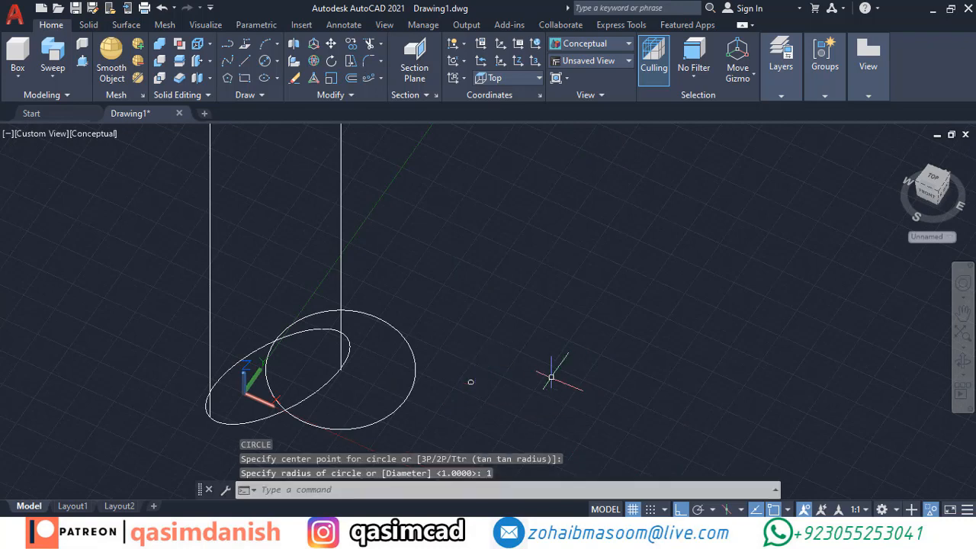
Copy the small circle once, placing the duplicate a short distance from the original.
{"action": "type", "text": "co"}
{"action": "key", "text": "Return"}
{"action": "key", "text": "Return"}
{"action": "left_click", "coordinate": [476, 343]}
{"action": "left_click", "coordinate": [485, 326]}
{"action": "key", "text": "Escape"}
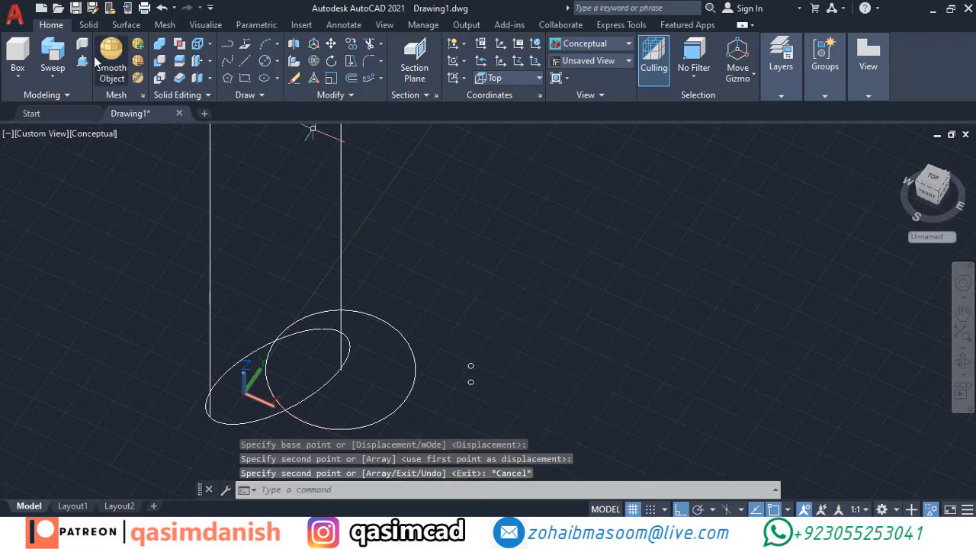
Sweep the original small circle along the large circle to form a round ring.
{"action": "left_click", "coordinate": [53, 53]}
{"action": "left_click", "coordinate": [471, 382]}
{"action": "key", "text": "Return"}
{"action": "left_click", "coordinate": [414, 371]}
Try sweeping the copied small circle along the ellipse and undo that sweep.
{"action": "key", "text": "Return"}
{"action": "left_click", "coordinate": [476, 367]}
{"action": "left_click", "coordinate": [458, 367]}
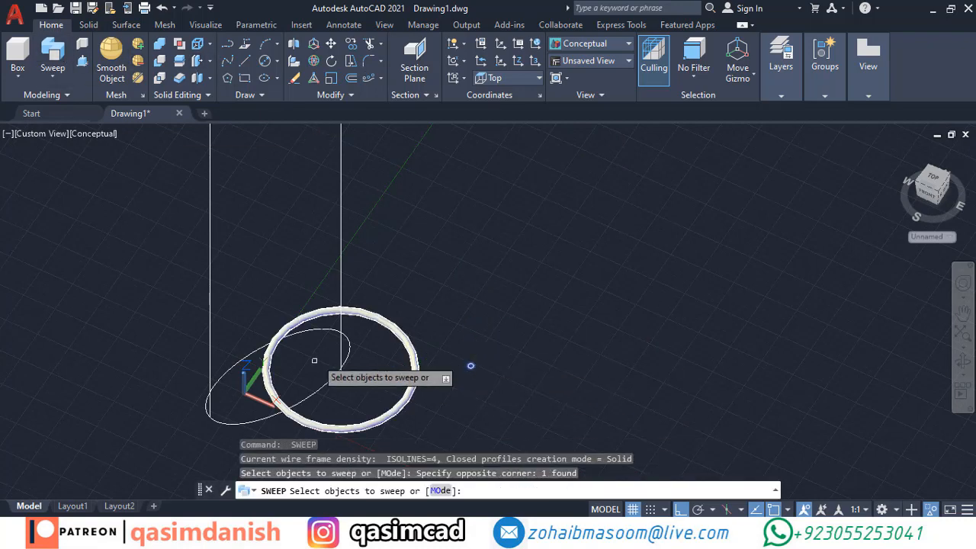
{"action": "key", "text": "Return"}
{"action": "left_click", "coordinate": [347, 349]}
{"action": "scroll", "coordinate": [497, 218], "scroll_direction": "down", "scroll_amount": 3}
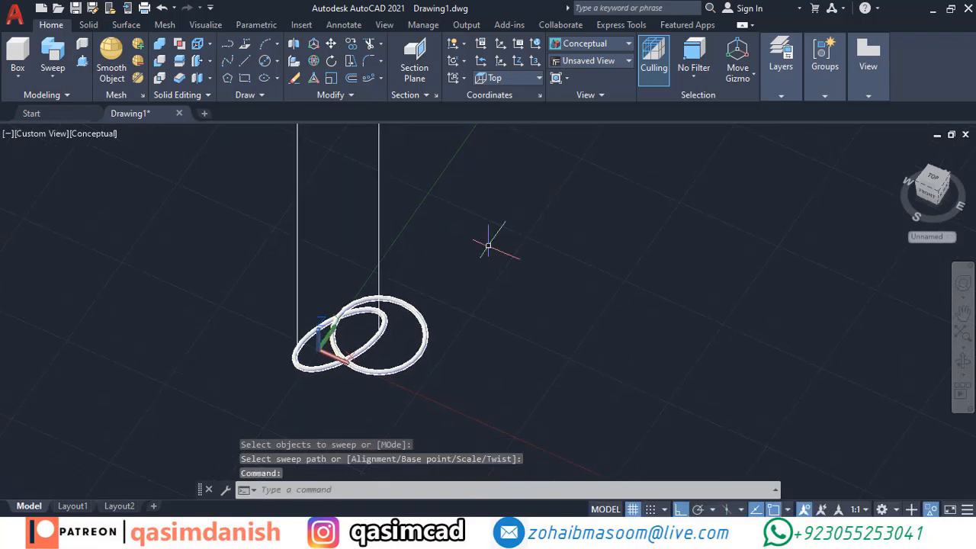
{"action": "key", "text": "ctrl+z"}
Offset the remaining small circle inward by 0.2.
{"action": "scroll", "coordinate": [500, 286], "scroll_direction": "up", "scroll_amount": 5}
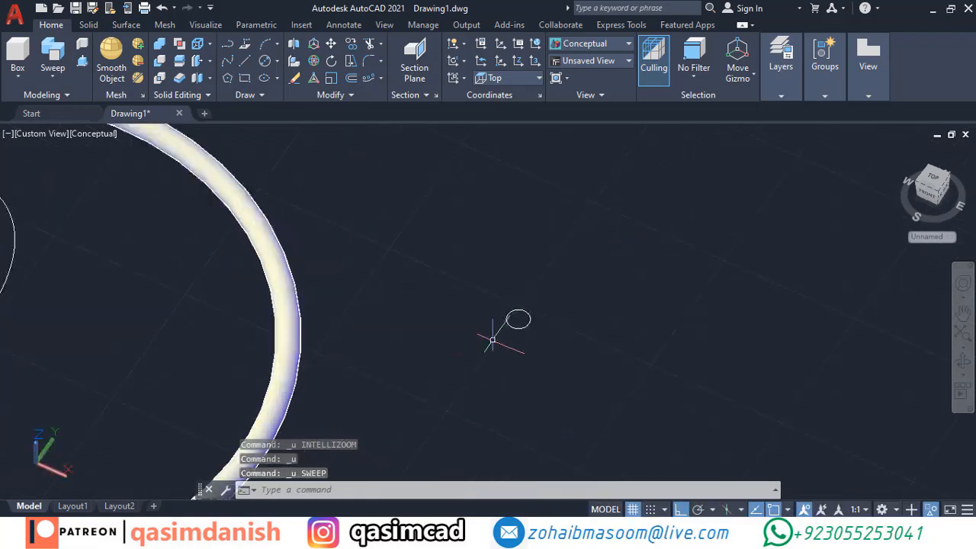
{"action": "type", "text": "o"}
{"action": "key", "text": "Return"}
{"action": "type", "text": ".2"}
{"action": "key", "text": "Return"}
{"action": "left_click", "coordinate": [508, 327]}
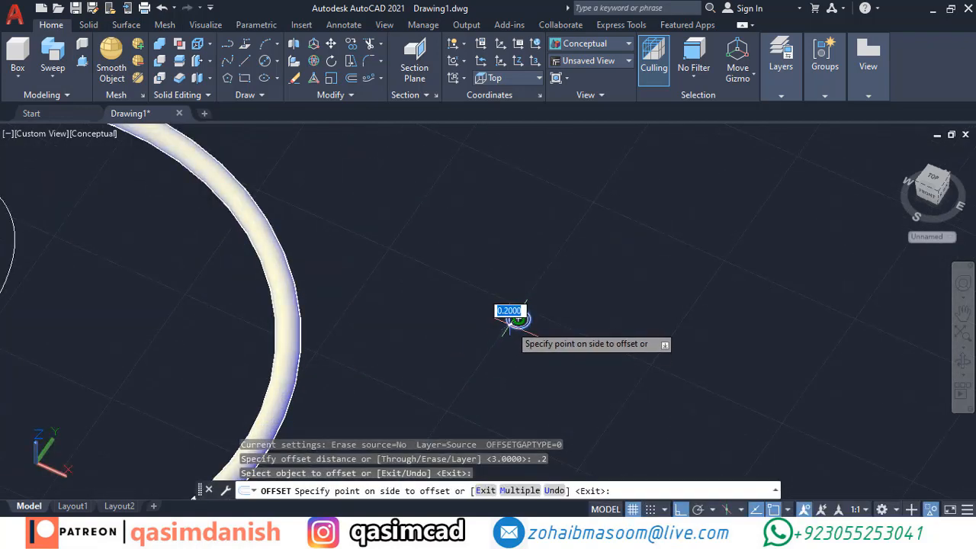
{"action": "scroll", "coordinate": [511, 324], "scroll_direction": "up", "scroll_amount": 2}
{"action": "left_click", "coordinate": [516, 322]}
{"action": "key", "text": "Escape"}
Erase the outer of the two concentric small circles.
{"action": "left_click", "coordinate": [519, 333]}
{"action": "type", "text": "e"}
{"action": "key", "text": "Return"}
Sweep the reduced small circle along the ellipse to form an elliptical ring.
{"action": "scroll", "coordinate": [527, 366], "scroll_direction": "down", "scroll_amount": 4}
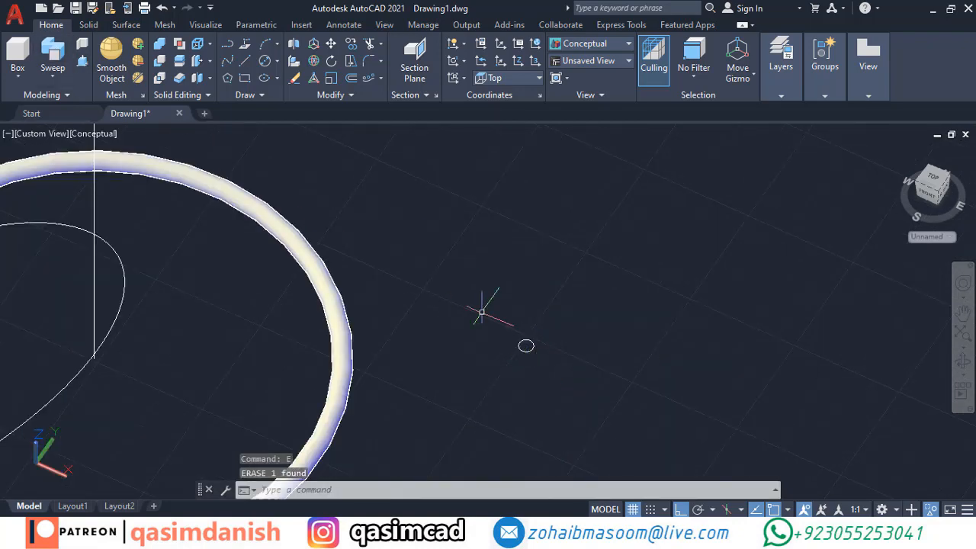
{"action": "left_click", "coordinate": [53, 55]}
{"action": "left_click", "coordinate": [523, 344]}
{"action": "key", "text": "Return"}
{"action": "left_click", "coordinate": [116, 324]}
{"action": "scroll", "coordinate": [369, 265], "scroll_direction": "down", "scroll_amount": 5}
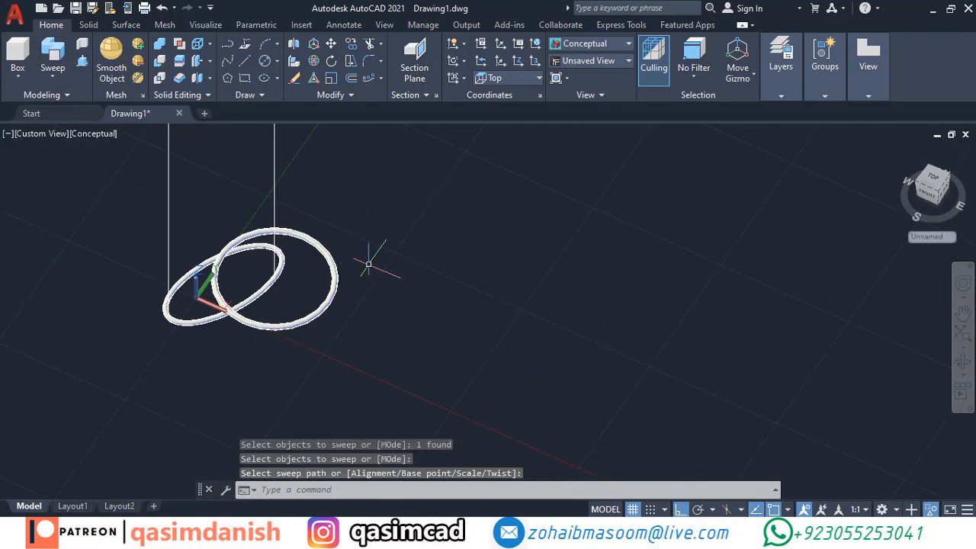
{"action": "key", "text": "Escape"}
Array the round ring along the vertical line at its centre with 10 spacing, filling the whole path.
{"action": "middle_click_drag", "start_coordinate": [485, 214], "coordinate": [494, 275]}
{"action": "left_click", "coordinate": [358, 80]}
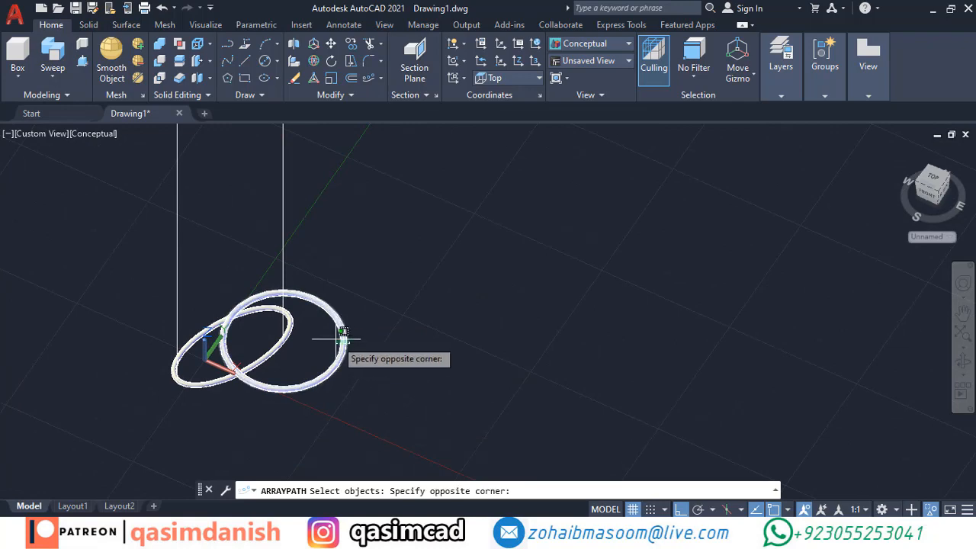
{"action": "left_click", "coordinate": [343, 336]}
{"action": "key", "text": "Return"}
{"action": "left_click", "coordinate": [283, 248]}
{"action": "type", "text": "i"}
{"action": "key", "text": "Return"}
{"action": "type", "text": "10"}
{"action": "key", "text": "Return"}
{"action": "key", "text": "Return"}
{"action": "key", "text": "Return"}
Try a path array of the elliptical ring along its vertical line with default spacing and undo it.
{"action": "key", "text": "Return"}
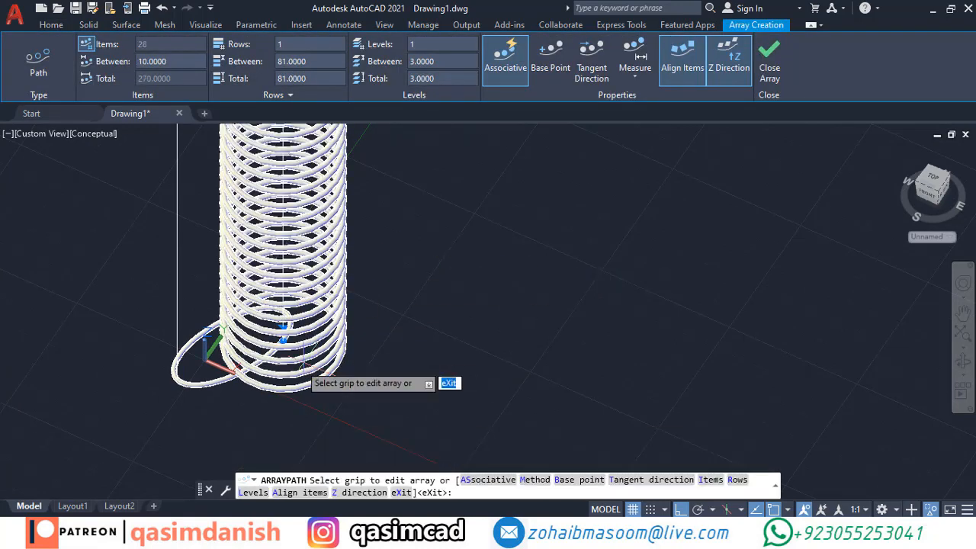
{"action": "left_click", "coordinate": [198, 382]}
{"action": "key", "text": "Return"}
{"action": "left_click", "coordinate": [177, 328]}
{"action": "key", "text": "Return"}
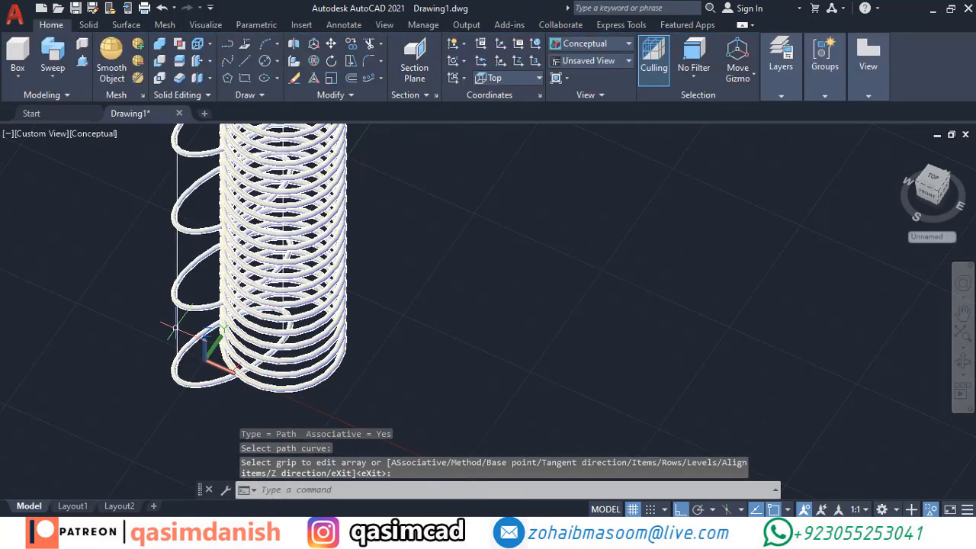
{"action": "type", "text": "z"}
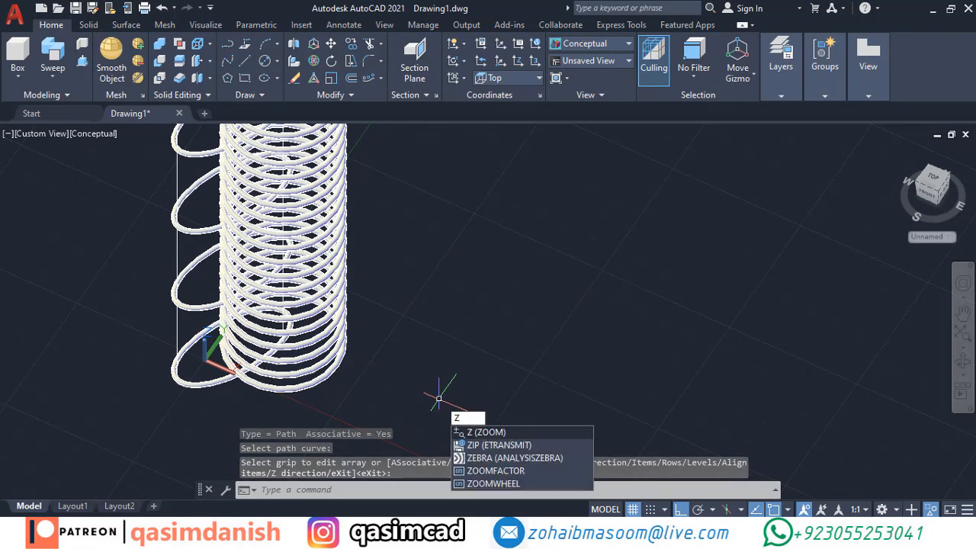
{"action": "key", "text": "BackSpace"}
{"action": "left_click", "coordinate": [440, 402]}
{"action": "left_click", "coordinate": [564, 325]}
{"action": "key", "text": "ctrl+z"}
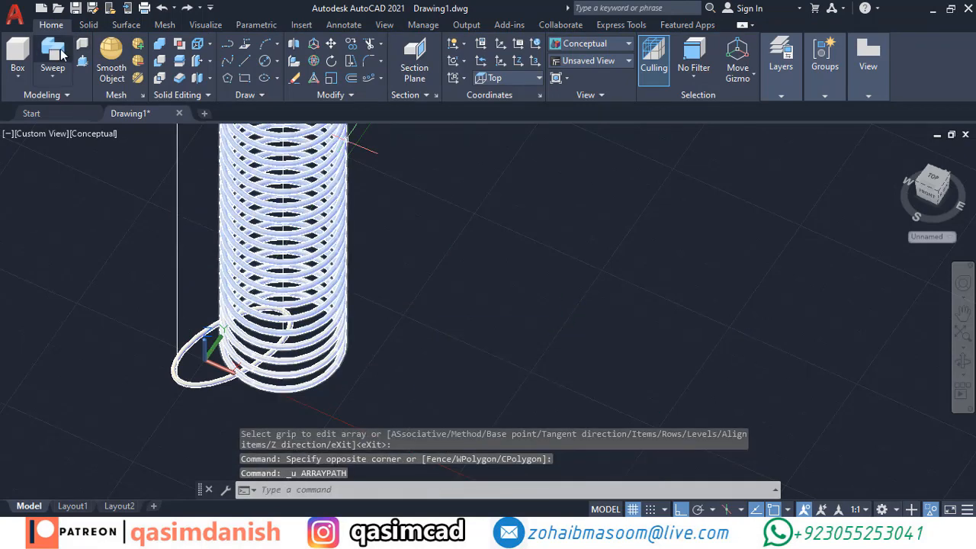
{"action": "left_click", "coordinate": [52, 61]}
{"action": "left_click", "coordinate": [186, 345]}
{"action": "key", "text": "Return"}
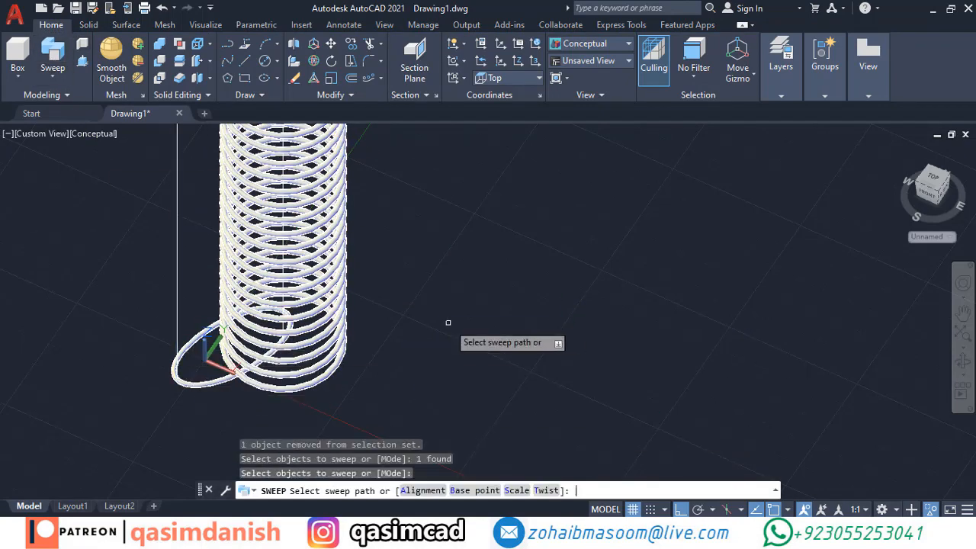
{"action": "left_click", "coordinate": [174, 330]}
{"action": "left_click", "coordinate": [174, 324]}
{"action": "left_click", "coordinate": [173, 312]}
{"action": "key", "text": "Escape"}
{"action": "left_click", "coordinate": [53, 55]}
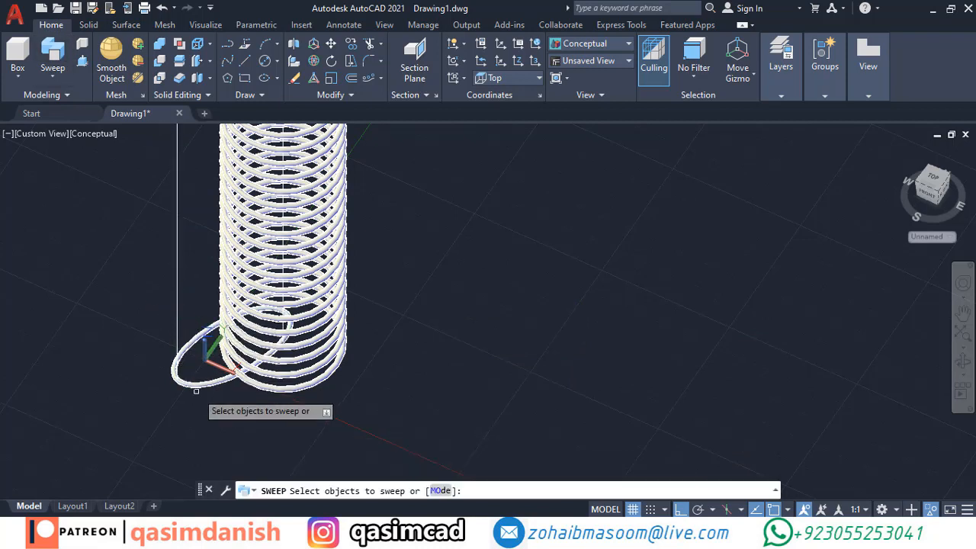
{"action": "left_click", "coordinate": [196, 384]}
{"action": "left_click", "coordinate": [176, 330]}
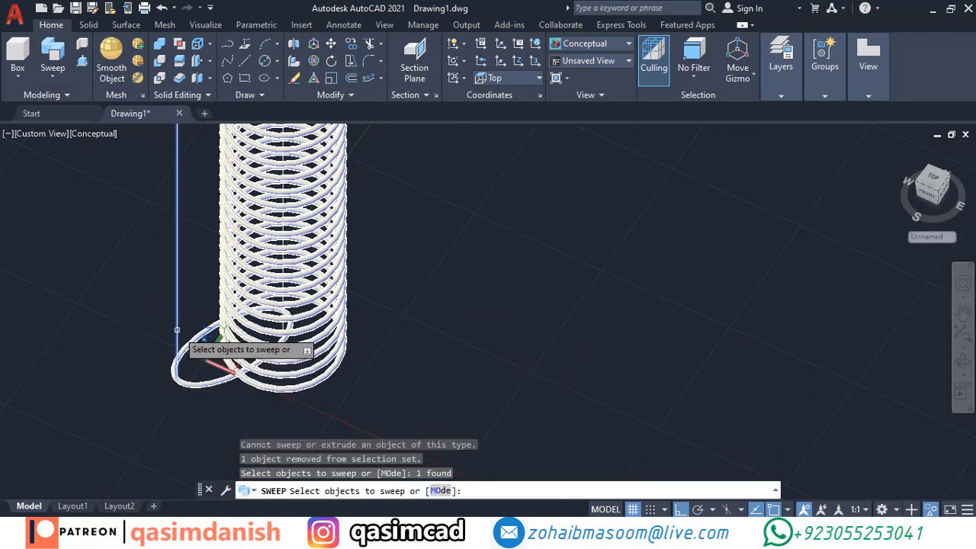
{"action": "key", "text": "Escape"}
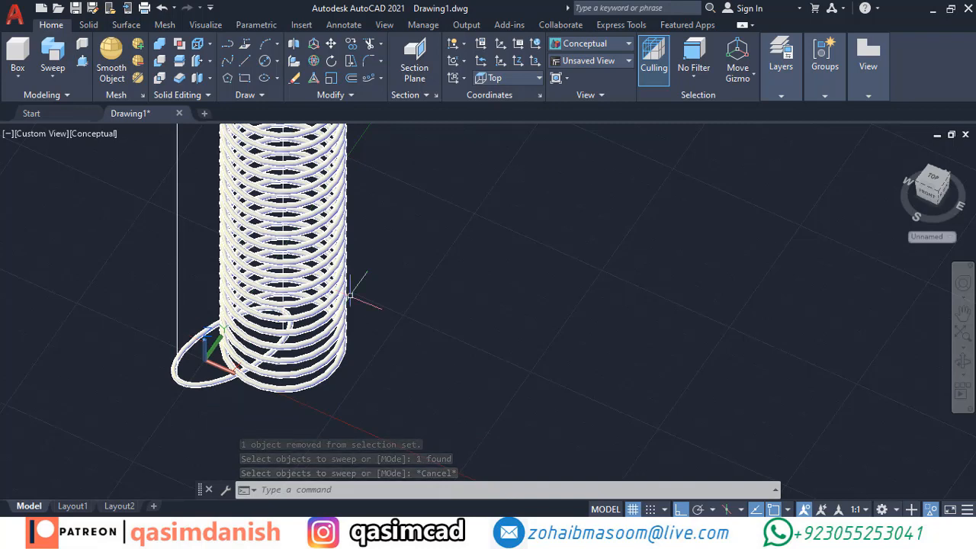
Array the elliptical ring along its vertical line with 10 spacing and 34 items.
{"action": "left_click", "coordinate": [369, 78]}
{"action": "left_click", "coordinate": [202, 335]}
{"action": "key", "text": "Return"}
{"action": "left_click", "coordinate": [178, 323]}
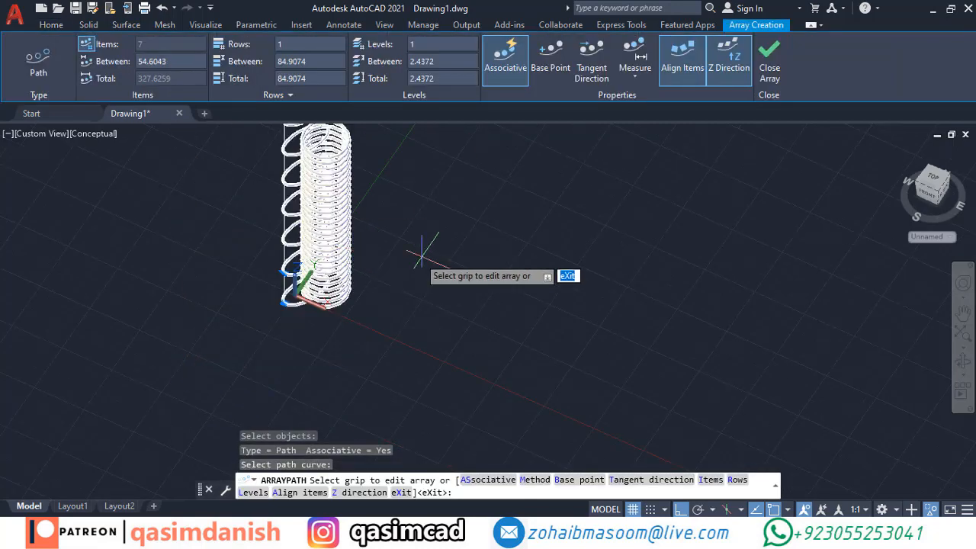
{"action": "type", "text": "i"}
{"action": "key", "text": "Return"}
{"action": "type", "text": "10"}
{"action": "key", "text": "Return"}
{"action": "key", "text": "Return"}
{"action": "scroll", "coordinate": [440, 254], "scroll_direction": "down", "scroll_amount": 4}
{"action": "middle_click_drag", "start_coordinate": [440, 255], "coordinate": [495, 251], "text": "shift"}
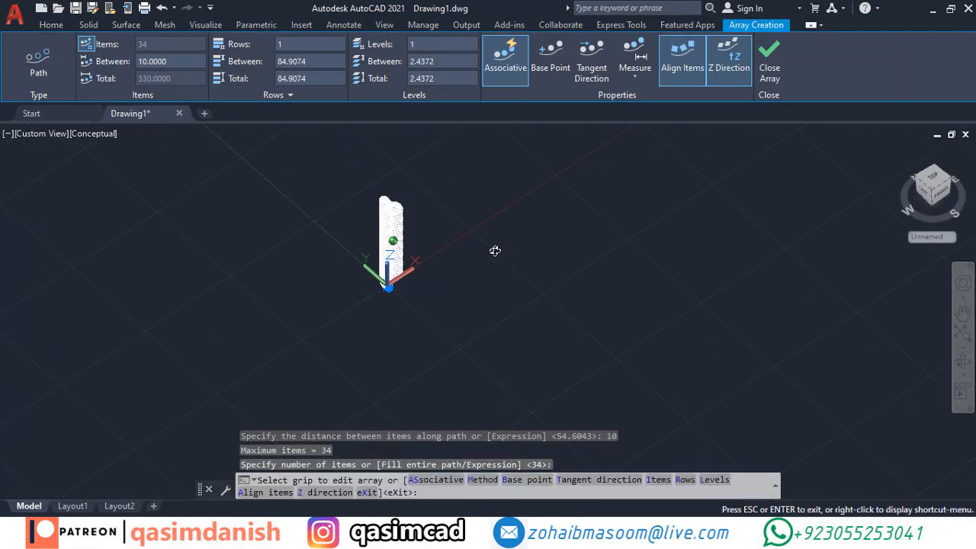
{"action": "scroll", "coordinate": [406, 211], "scroll_direction": "up", "scroll_amount": 4}
{"action": "middle_click_drag", "start_coordinate": [407, 211], "coordinate": [490, 237], "text": "shift"}
{"action": "key", "text": "Return"}
End object isolation to bring back the hidden building parts and view the tower tops up close.
{"action": "right_click", "coordinate": [497, 242]}
{"action": "left_click", "coordinate": [709, 343]}
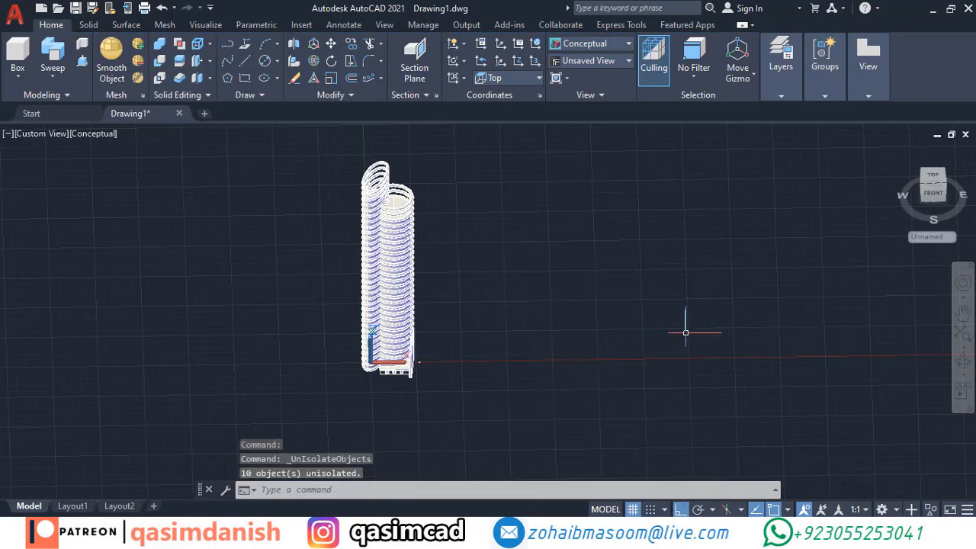
{"action": "middle_click_drag", "start_coordinate": [684, 327], "coordinate": [515, 295], "text": "shift"}
{"action": "scroll", "coordinate": [460, 196], "scroll_direction": "up", "scroll_amount": 4}
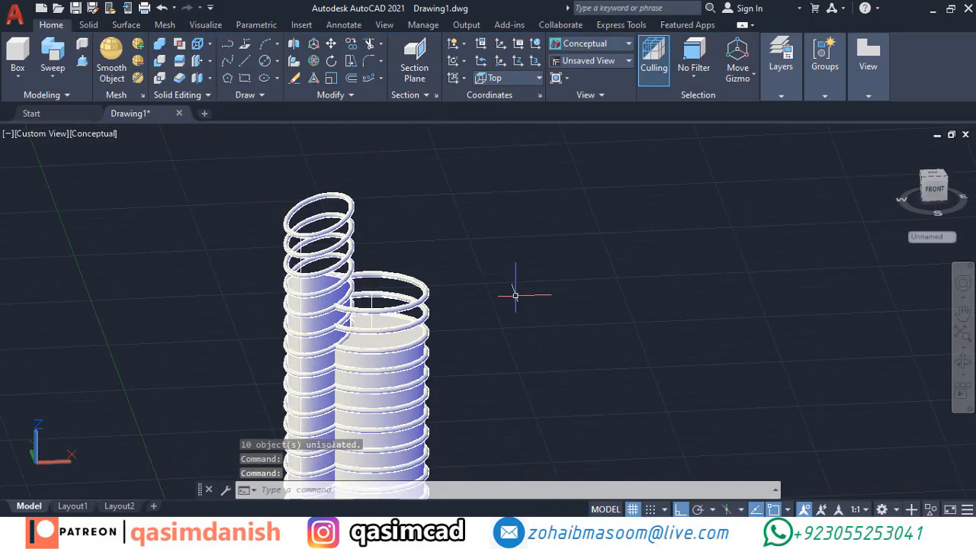
Explode the round and elliptical ring arrays into individual rings.
{"action": "type", "text": "xplode"}
{"action": "key", "text": "Return"}
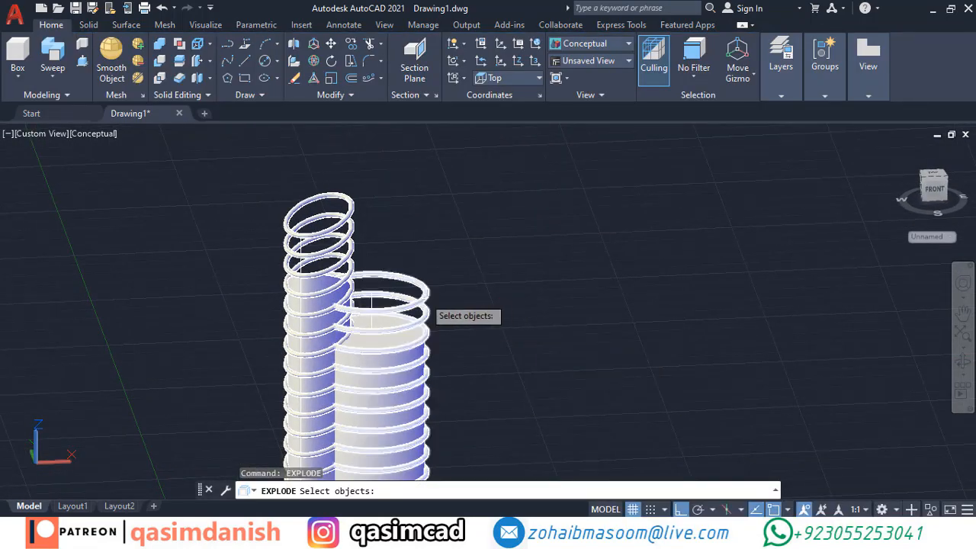
{"action": "left_click", "coordinate": [430, 311]}
{"action": "left_click", "coordinate": [368, 246]}
{"action": "left_click", "coordinate": [325, 231]}
{"action": "key", "text": "Return"}
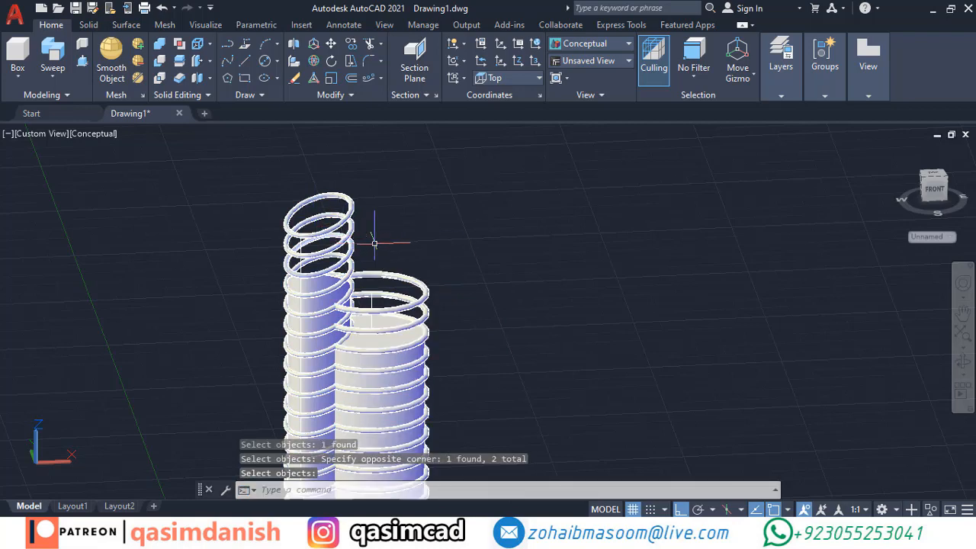
Erase the upper rings around the tops of both towers in the front view.
{"action": "left_click", "coordinate": [934, 189]}
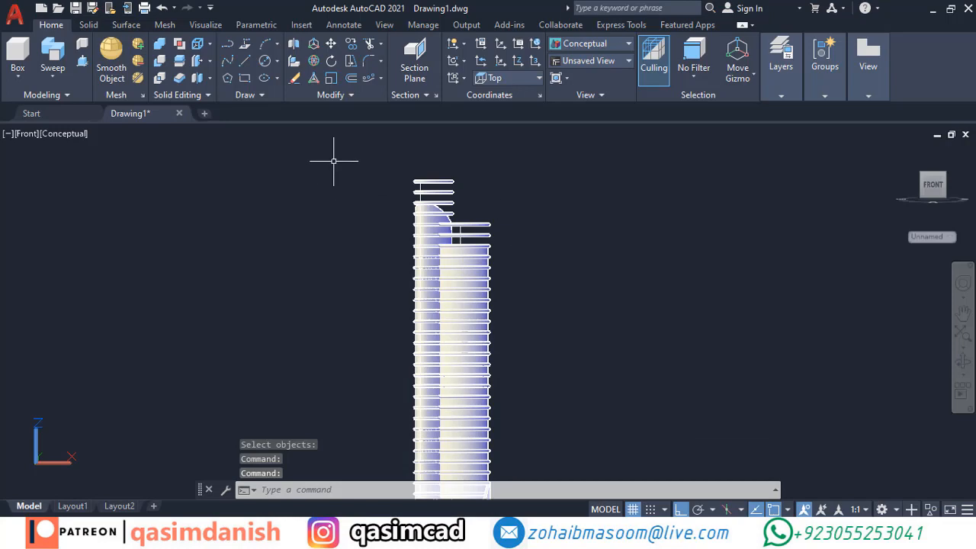
{"action": "left_click", "coordinate": [338, 144]}
{"action": "left_click", "coordinate": [595, 276]}
{"action": "type", "text": "E"}
{"action": "key", "text": "Return"}
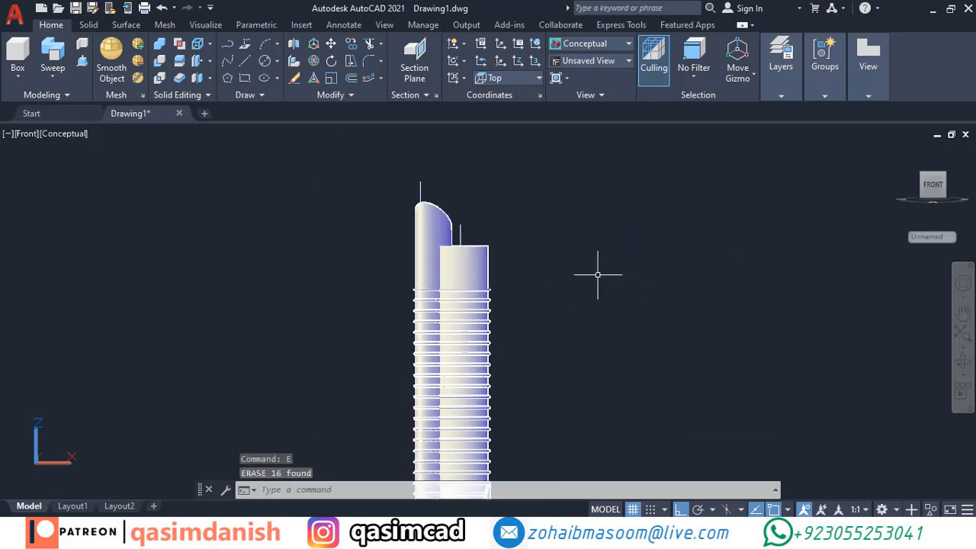
Show the building from the front in the 2D Wireframe visual style.
{"action": "middle_click_drag", "start_coordinate": [598, 274], "coordinate": [594, 309], "text": "shift"}
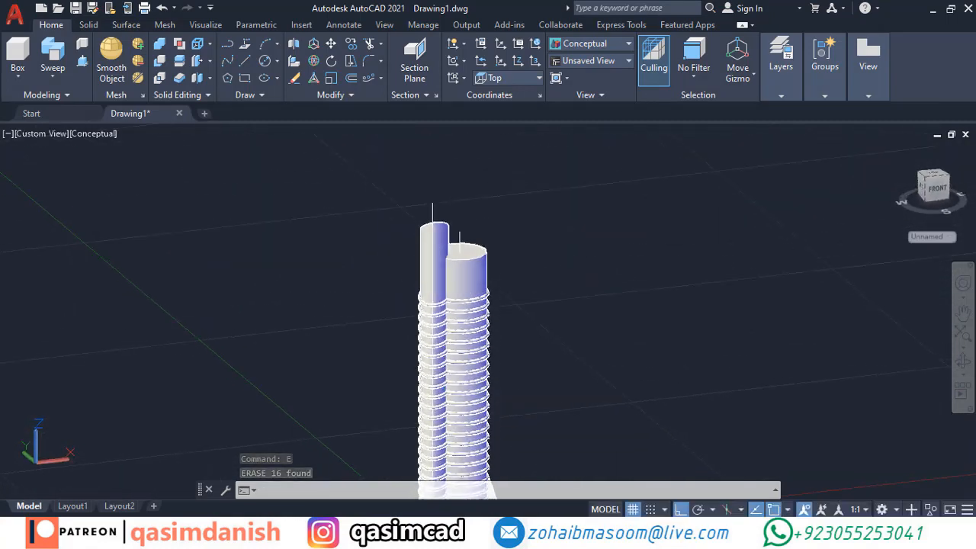
{"action": "left_click", "coordinate": [937, 188]}
{"action": "middle_click_drag", "start_coordinate": [648, 233], "coordinate": [580, 302], "text": "shift"}
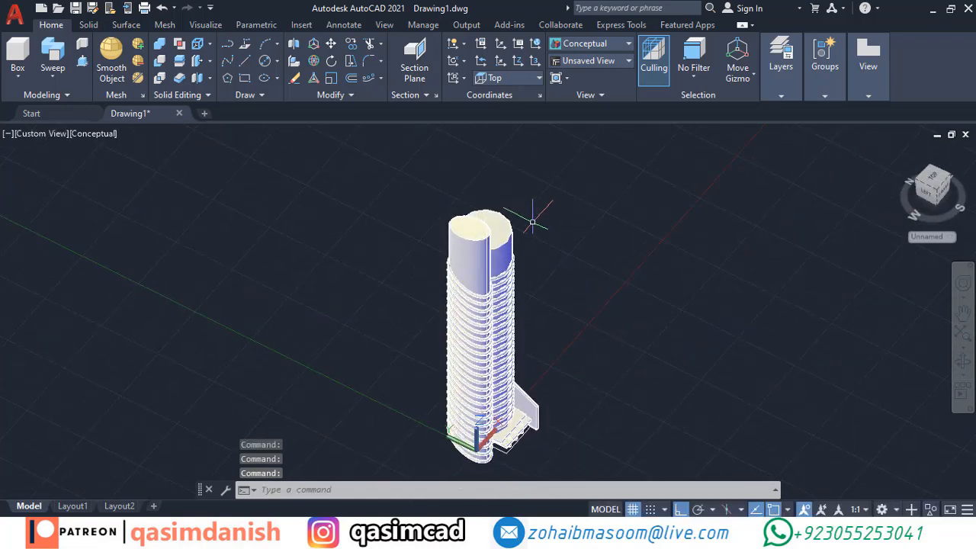
{"action": "middle_click_drag", "start_coordinate": [488, 293], "coordinate": [625, 255], "text": "shift"}
{"action": "left_click", "coordinate": [936, 201]}
{"action": "scroll", "coordinate": [486, 201], "scroll_direction": "up", "scroll_amount": 2}
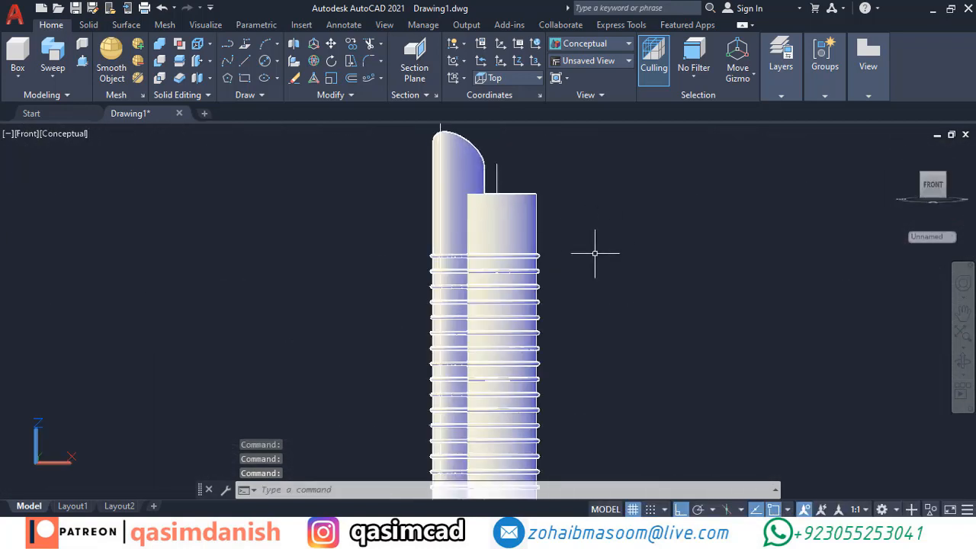
{"action": "key", "text": "Escape"}
{"action": "left_click", "coordinate": [76, 134]}
{"action": "left_click", "coordinate": [118, 168]}
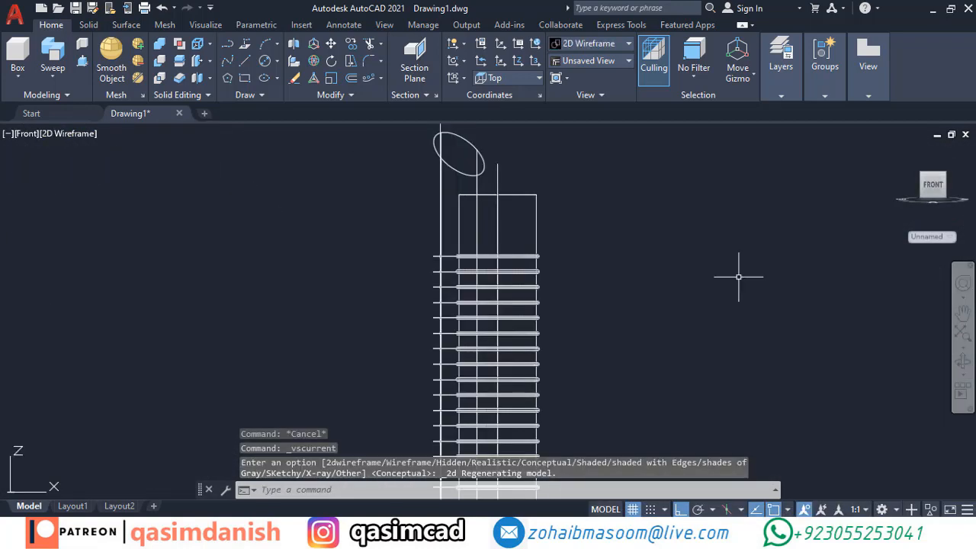
Draw a rectangle about 18 by 13 units in the Front UCS, centred on the circular tower above its highest ring.
{"action": "scroll", "coordinate": [539, 229], "scroll_direction": "up", "scroll_amount": 3}
{"action": "middle_click_drag", "start_coordinate": [465, 220], "coordinate": [533, 257]}
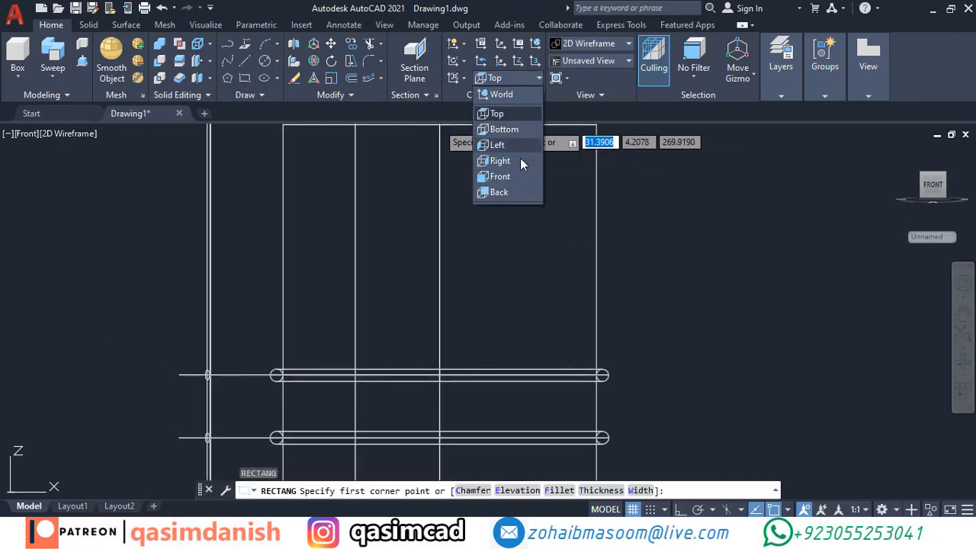
{"action": "left_click", "coordinate": [521, 175]}
{"action": "left_click", "coordinate": [383, 277]}
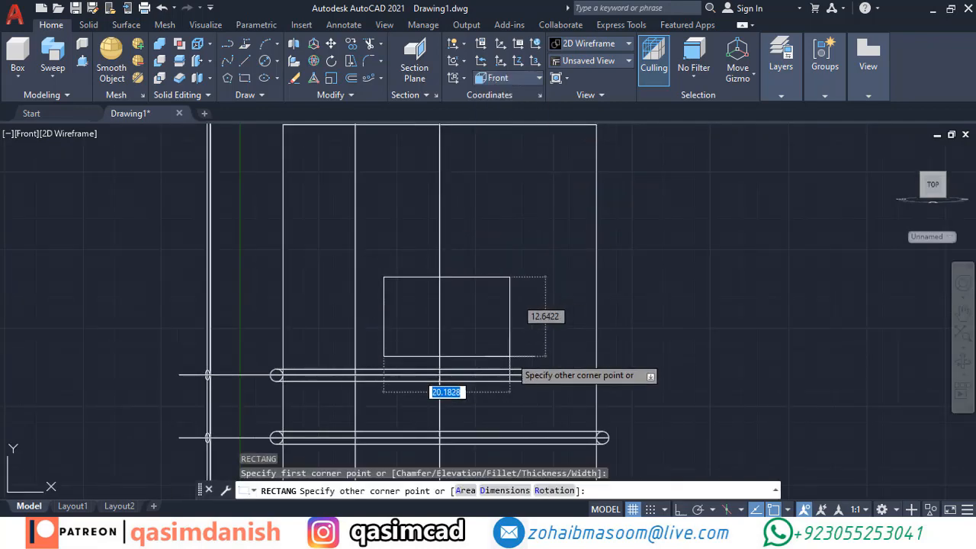
{"action": "left_click", "coordinate": [498, 358]}
Restore the Top UCS and move the rectangle about 10 units towards the circular tower's front edge in plan.
{"action": "mouse_move", "coordinate": [613, 262]}
{"action": "middle_mouse_down", "text": "shift"}
{"action": "mouse_move", "coordinate": [687, 274]}
{"action": "mouse_move", "coordinate": [686, 300]}
{"action": "mouse_move", "coordinate": [612, 254]}
{"action": "middle_mouse_up", "text": "shift"}
{"action": "left_click", "coordinate": [503, 78]}
{"action": "left_click", "coordinate": [500, 111]}
{"action": "left_click", "coordinate": [921, 189]}
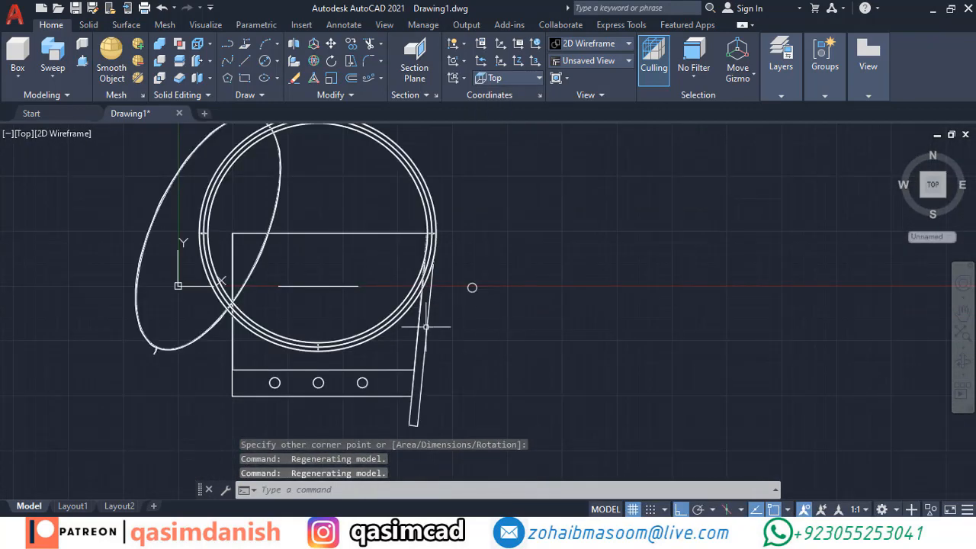
{"action": "key", "text": "Return"}
{"action": "left_click", "coordinate": [373, 305]}
{"action": "left_click", "coordinate": [320, 267]}
{"action": "key", "text": "Return"}
{"action": "left_click", "coordinate": [615, 189]}
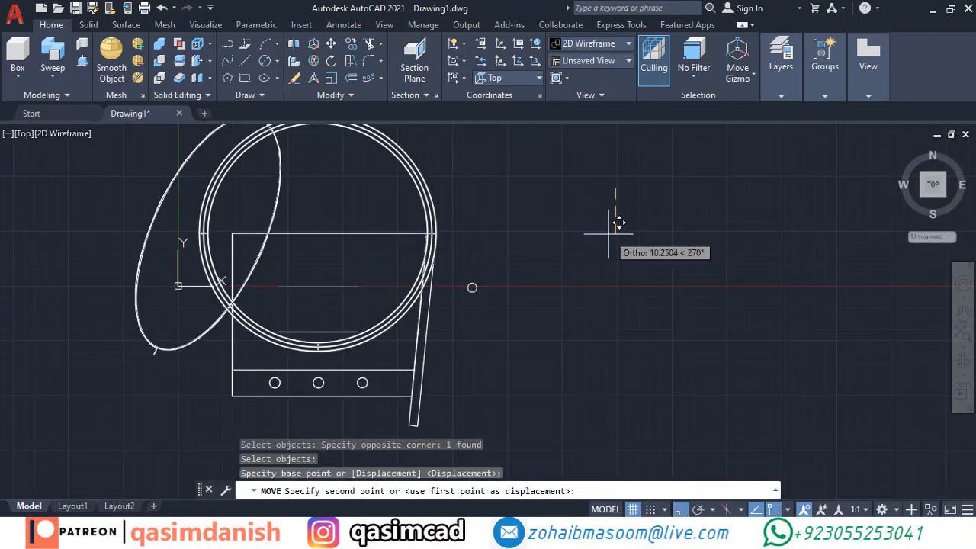
{"action": "left_click", "coordinate": [616, 222]}
Extrude the rectangle about 12 units outward through the circular tower's front face.
{"action": "type", "text": "ext"}
{"action": "key", "text": "Return"}
{"action": "left_click", "coordinate": [352, 333]}
{"action": "key", "text": "Return"}
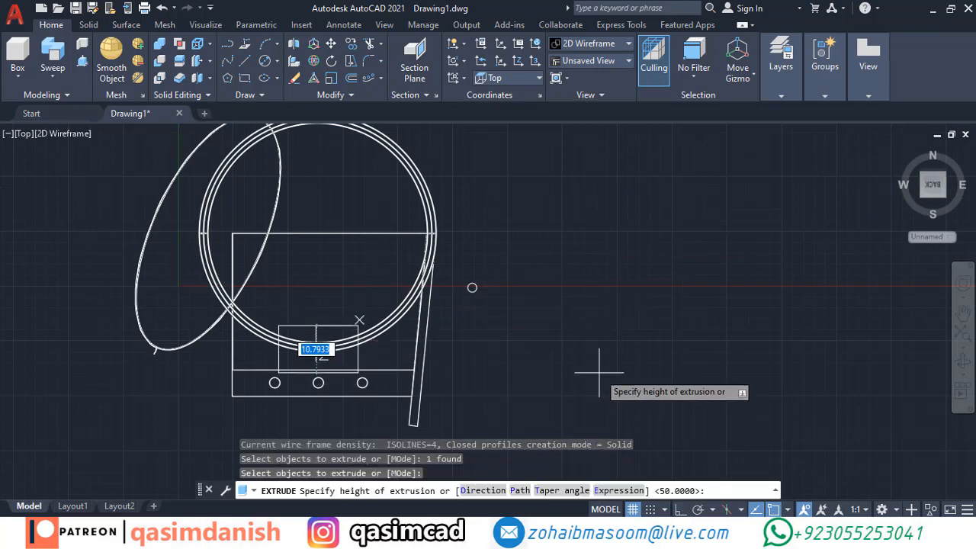
{"action": "left_click", "coordinate": [592, 327]}
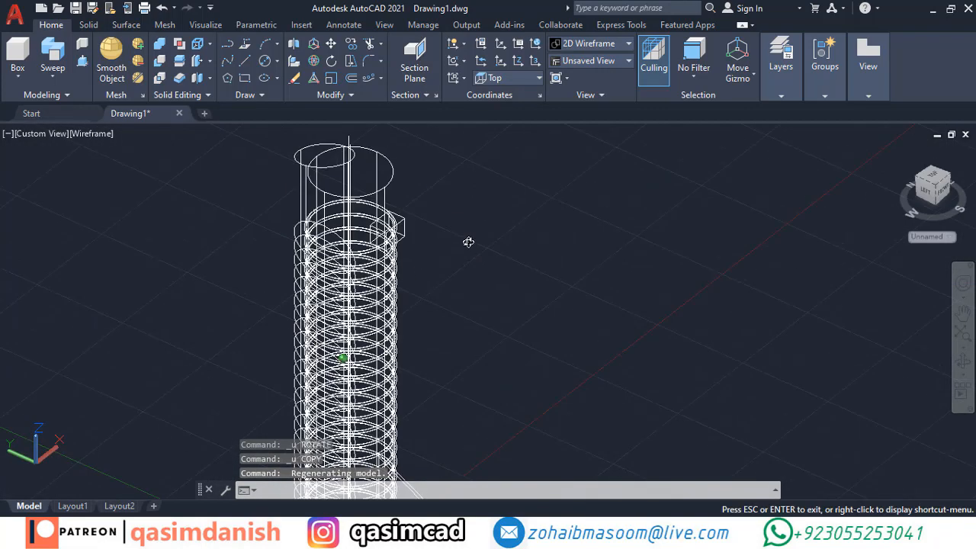
Copy the extruded box directly beneath itself so the two boxes are stacked.
{"action": "type", "text": "co"}
{"action": "key", "text": "Return"}
{"action": "left_click", "coordinate": [387, 228]}
{"action": "key", "text": "Return"}
{"action": "left_click", "coordinate": [386, 221]}
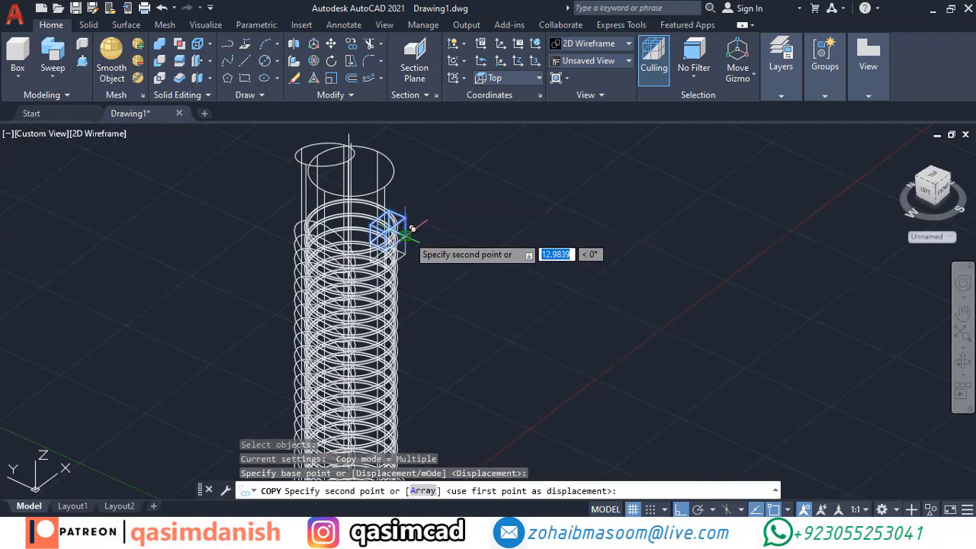
{"action": "left_click", "coordinate": [389, 226]}
{"action": "key", "text": "Escape"}
Subtract both stacked boxes from the circular tower to cut a recess into its front.
{"action": "scroll", "coordinate": [394, 226], "scroll_direction": "up", "scroll_amount": 5}
{"action": "type", "text": "s"}
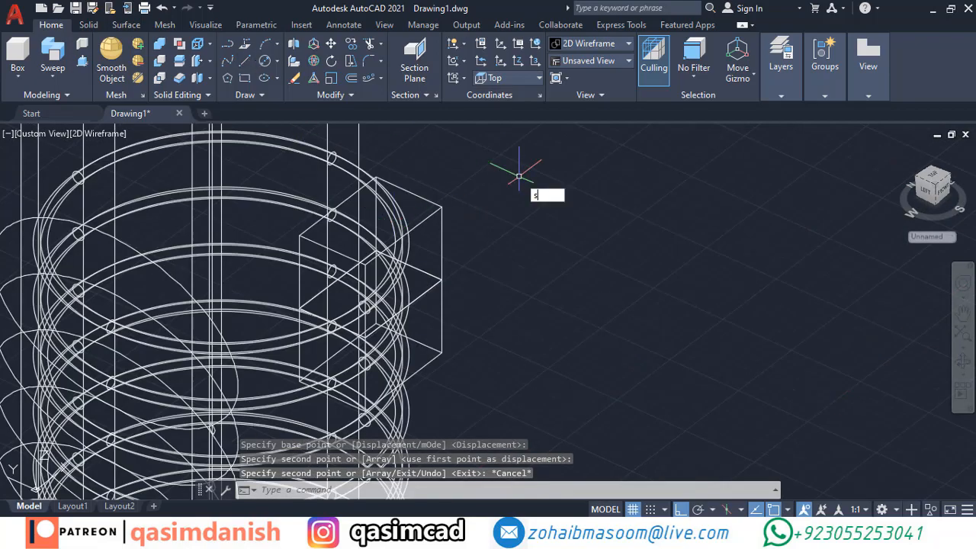
{"action": "type", "text": "u"}
{"action": "key", "text": "Return"}
{"action": "left_click", "coordinate": [483, 158]}
{"action": "left_click", "coordinate": [453, 379]}
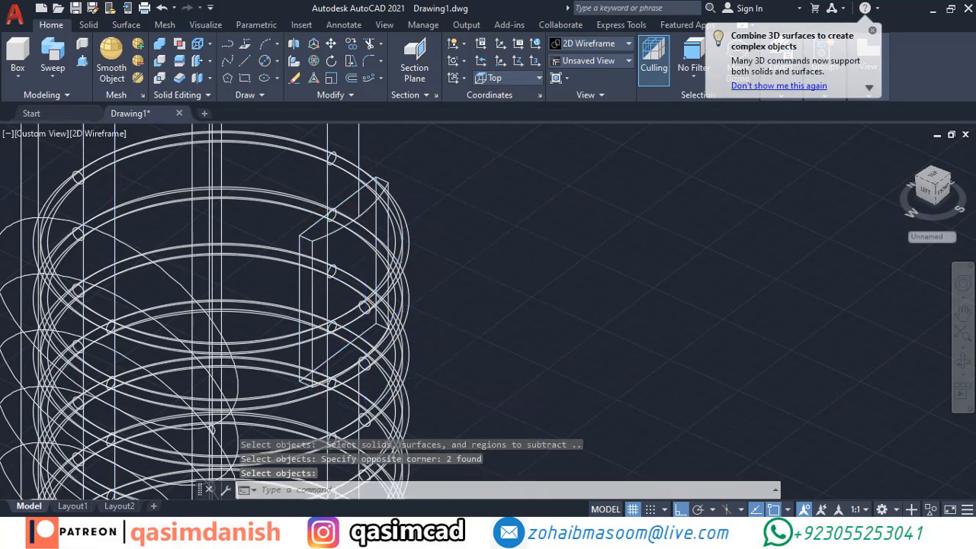
{"action": "scroll", "coordinate": [564, 333], "scroll_direction": "down", "scroll_amount": 2}
{"action": "middle_click_drag", "start_coordinate": [453, 255], "coordinate": [344, 366], "text": "shift"}
{"action": "scroll", "coordinate": [335, 256], "scroll_direction": "down", "scroll_amount": 2}
{"action": "left_click", "coordinate": [929, 187]}
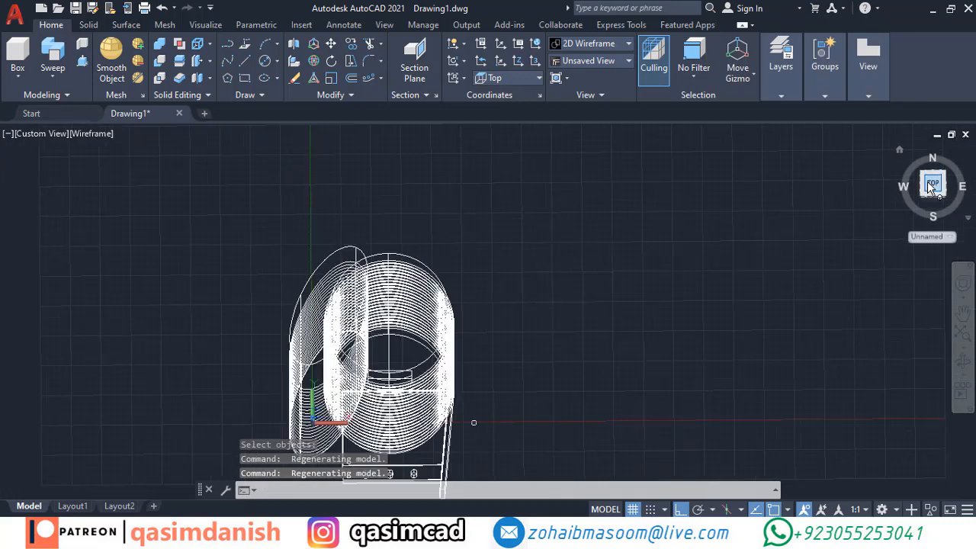
{"action": "left_click", "coordinate": [364, 348]}
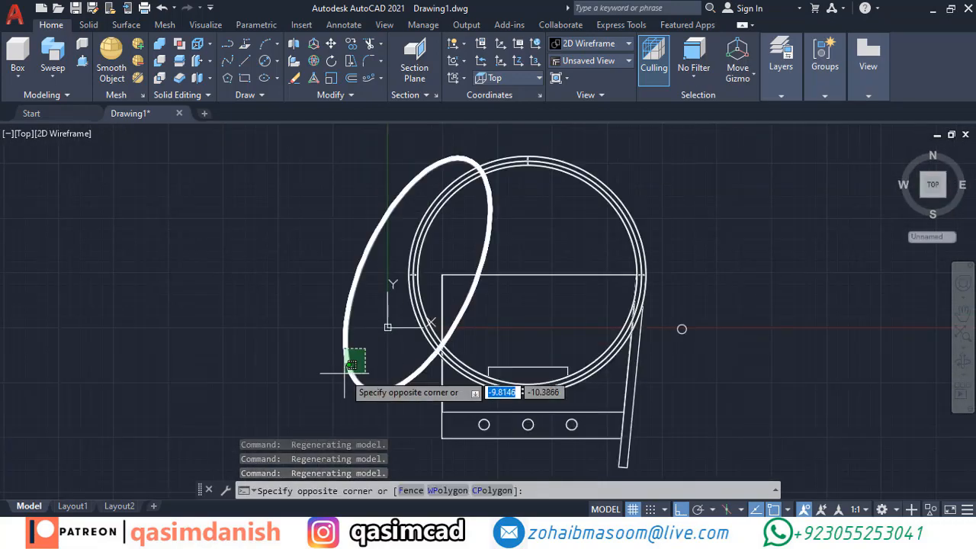
{"action": "key", "text": "Escape"}
{"action": "middle_click_drag", "start_coordinate": [372, 349], "coordinate": [578, 218], "text": "shift"}
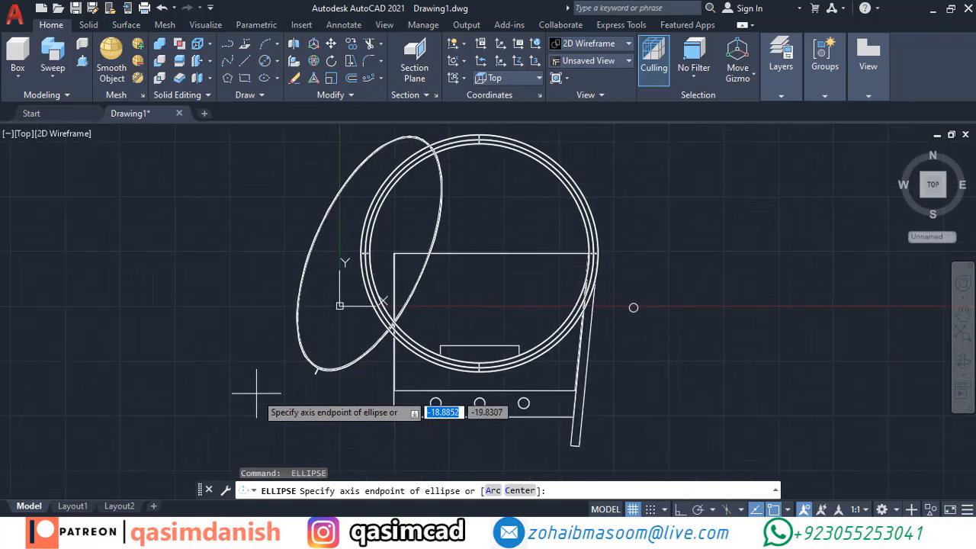
{"action": "key", "text": "Escape"}
Draw a polyline of three arcs, about 14.5, 5 and 2.5 units long, curving forward beside the elliptical tower's front end.
{"action": "type", "text": "pl"}
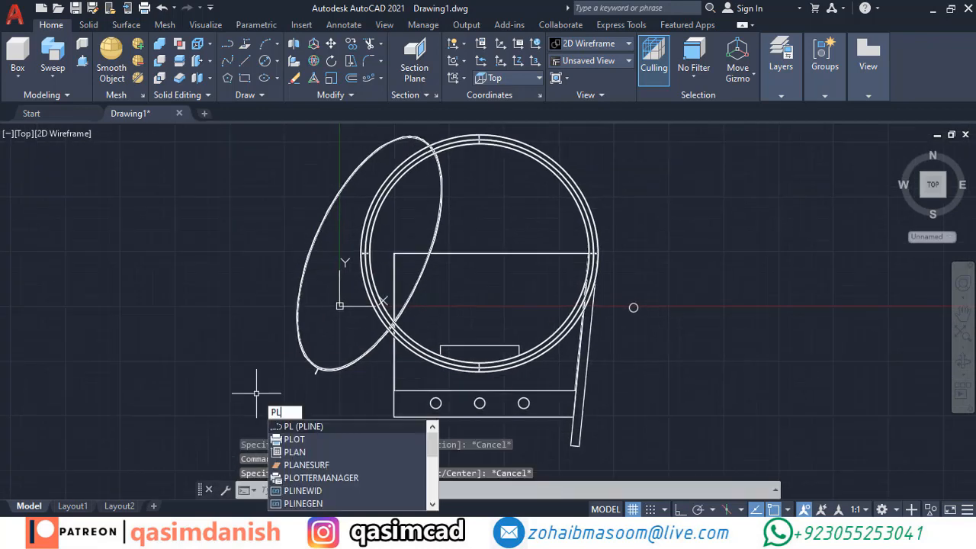
{"action": "key", "text": "Return"}
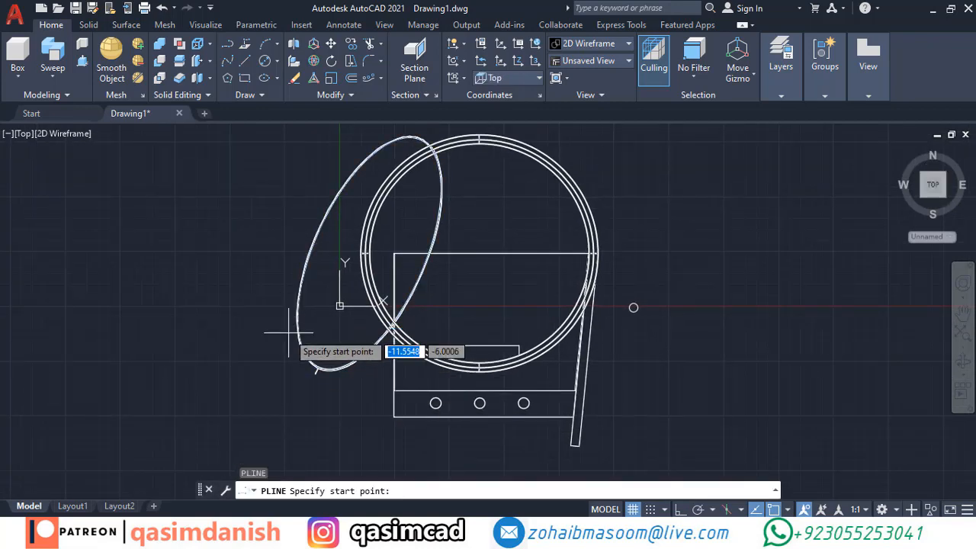
{"action": "left_click", "coordinate": [288, 332]}
{"action": "type", "text": "a"}
{"action": "key", "text": "Return"}
{"action": "type", "text": "dth"}
{"action": "key", "text": "Return"}
{"action": "left_click", "coordinate": [266, 384]}
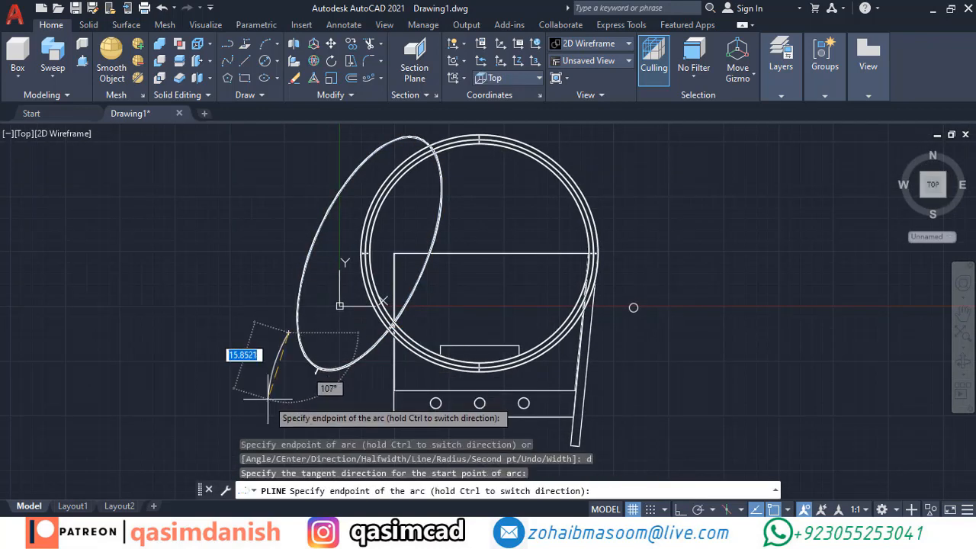
{"action": "left_click", "coordinate": [271, 393]}
{"action": "scroll", "coordinate": [271, 393], "scroll_direction": "up", "scroll_amount": 4}
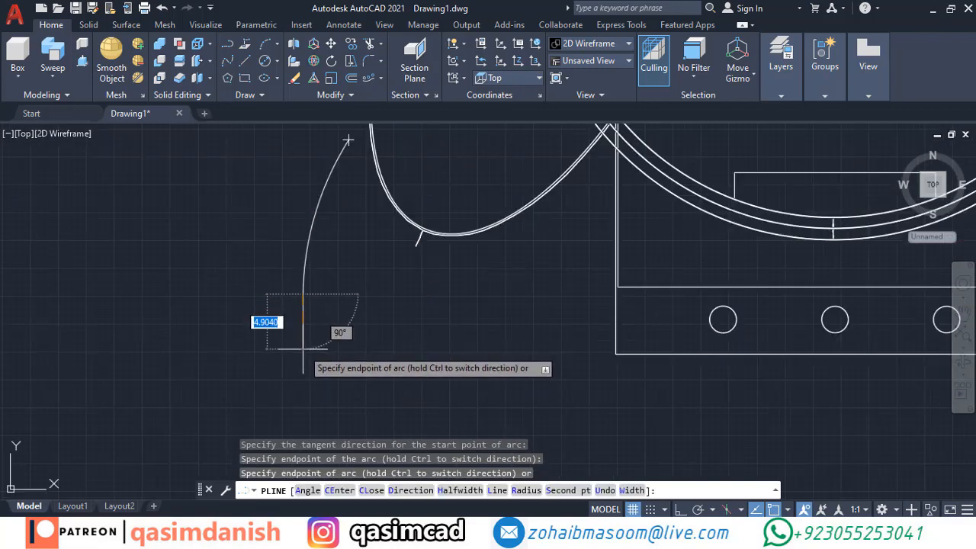
{"action": "scroll", "coordinate": [298, 379], "scroll_direction": "up", "scroll_amount": 2}
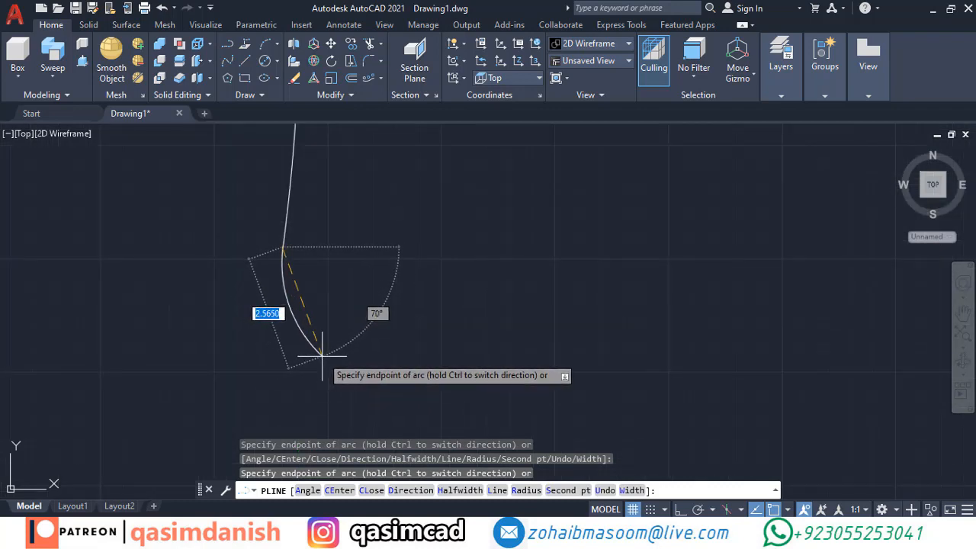
{"action": "left_click", "coordinate": [322, 354]}
{"action": "scroll", "coordinate": [366, 344], "scroll_direction": "down", "scroll_amount": 3}
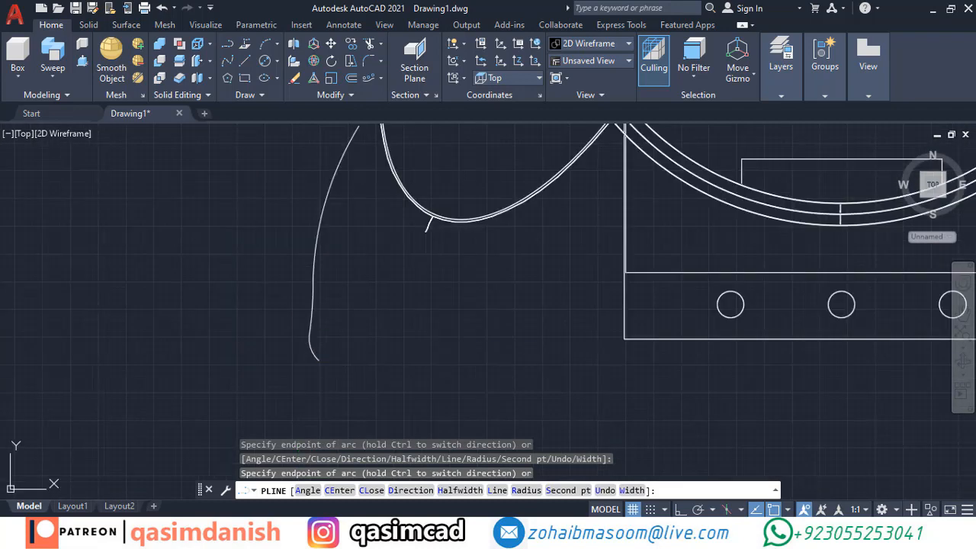
{"action": "key", "text": "Escape"}
Mirror the arc polyline about a line through its lower end angled about 56°, keeping the original.
{"action": "type", "text": "mi"}
{"action": "key", "text": "Return"}
{"action": "left_click", "coordinate": [365, 326]}
{"action": "left_click", "coordinate": [292, 267]}
{"action": "key", "text": "Return"}
{"action": "left_click", "coordinate": [318, 360]}
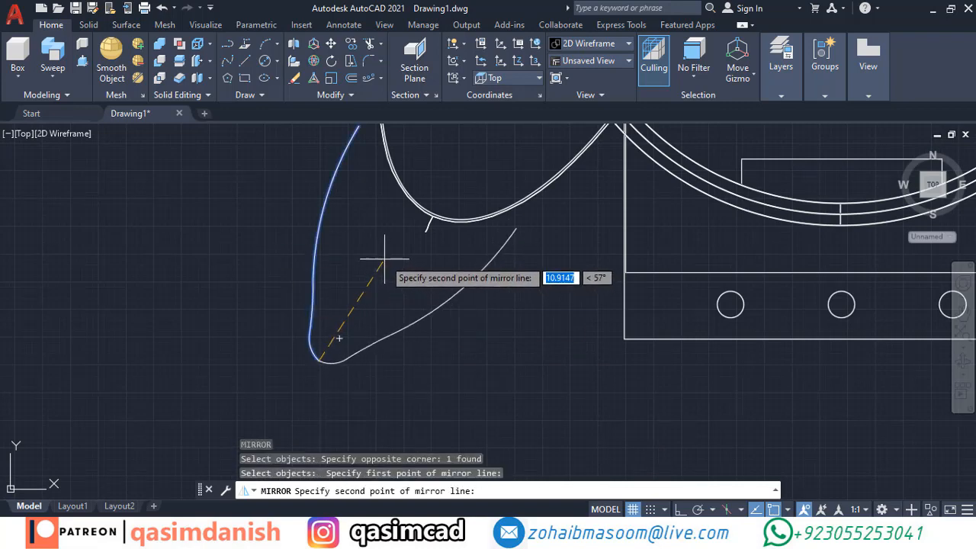
{"action": "left_click", "coordinate": [382, 267]}
{"action": "key", "text": "Return"}
Fillet the tip where the two mirrored curves meet, trying radii of 10 and 5 before applying radius 2.
{"action": "scroll", "coordinate": [331, 342], "scroll_direction": "up", "scroll_amount": 3}
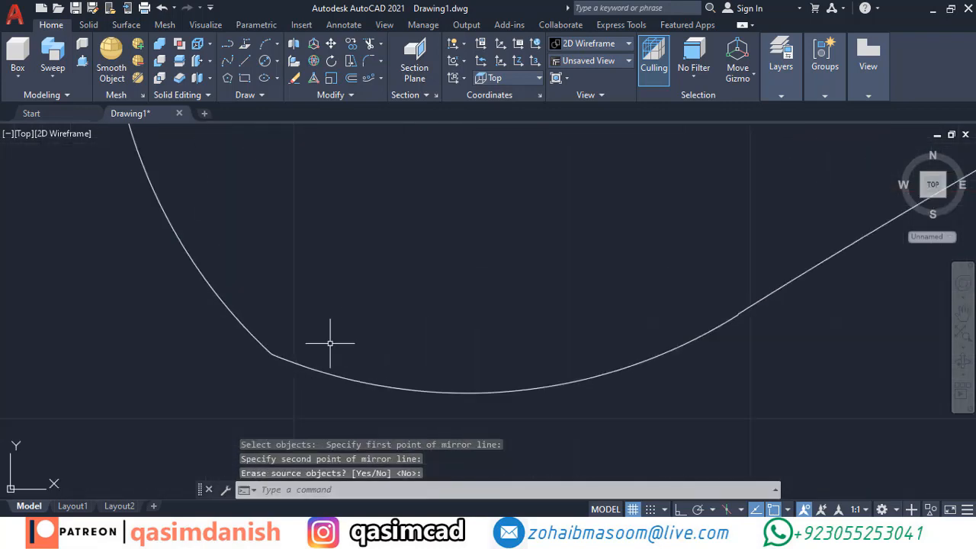
{"action": "type", "text": "f"}
{"action": "key", "text": "Return"}
{"action": "left_click", "coordinate": [301, 368]}
{"action": "type", "text": "r"}
{"action": "key", "text": "Return"}
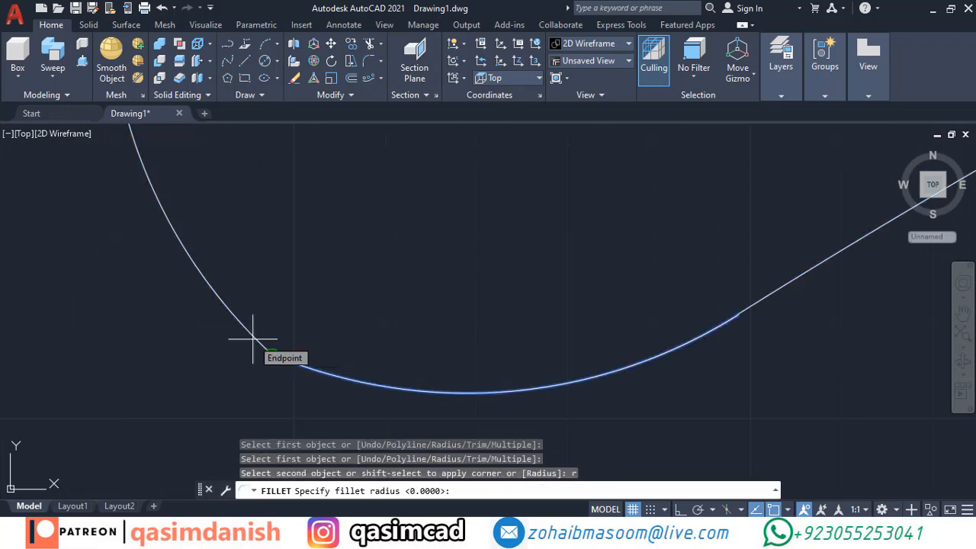
{"action": "type", "text": "10"}
{"action": "key", "text": "Return"}
{"action": "type", "text": "r"}
{"action": "key", "text": "Return"}
{"action": "type", "text": "5"}
{"action": "key", "text": "Return"}
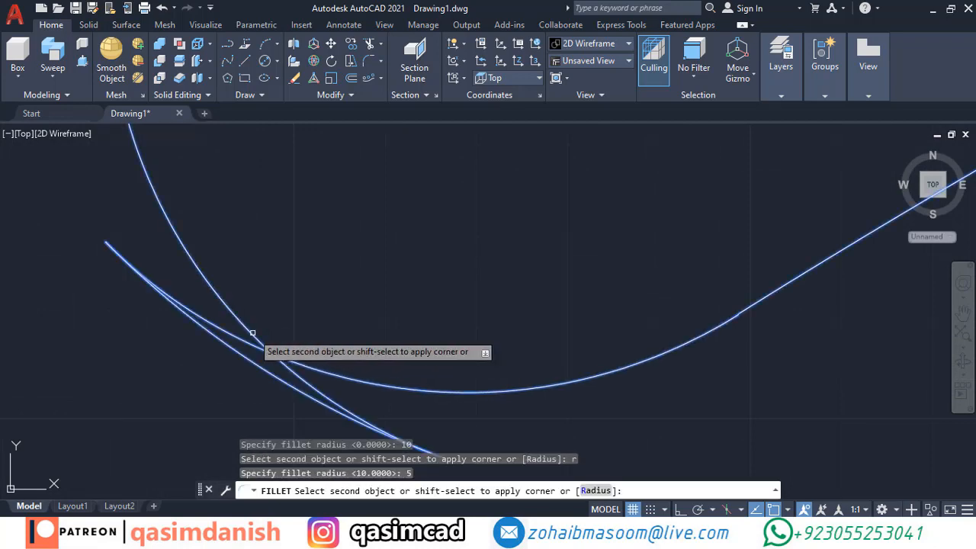
{"action": "type", "text": "r"}
{"action": "key", "text": "Return"}
{"action": "type", "text": "2"}
{"action": "key", "text": "Return"}
{"action": "left_click", "coordinate": [253, 334]}
{"action": "scroll", "coordinate": [497, 276], "scroll_direction": "down", "scroll_amount": 5}
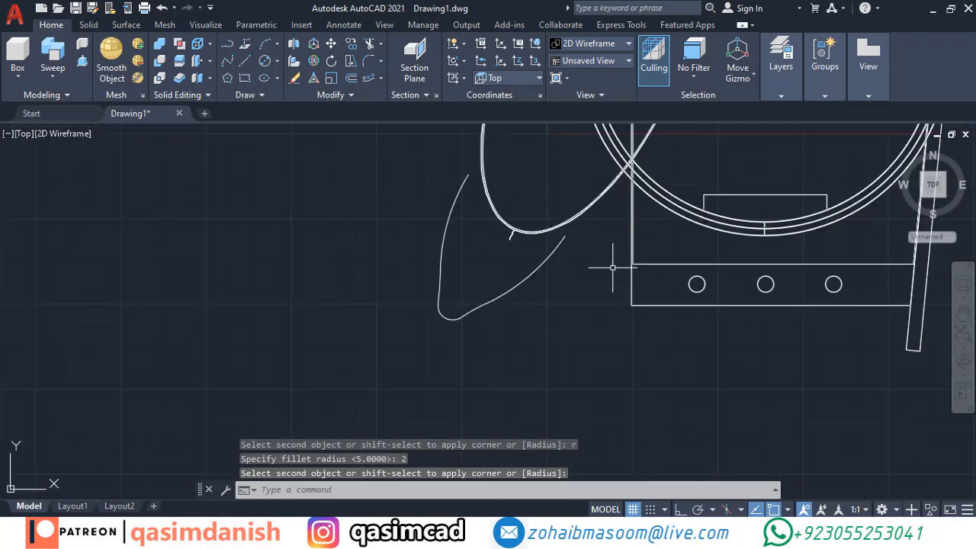
Draw a straight line about 17 units long between the two open ends of the curve.
{"action": "key", "text": "Escape"}
{"action": "type", "text": "l"}
{"action": "key", "text": "Return"}
{"action": "left_click", "coordinate": [468, 175]}
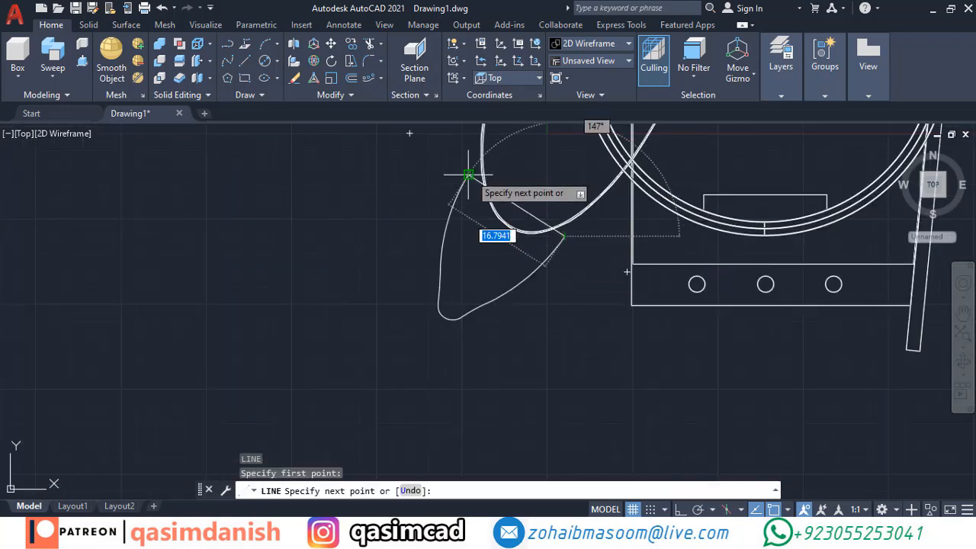
{"action": "key", "text": "Escape"}
Join the closing line and the curved polyline into one closed outline.
{"action": "type", "text": "j"}
{"action": "key", "text": "Return"}
{"action": "left_click", "coordinate": [562, 255]}
{"action": "left_click", "coordinate": [529, 262]}
{"action": "key", "text": "Return"}
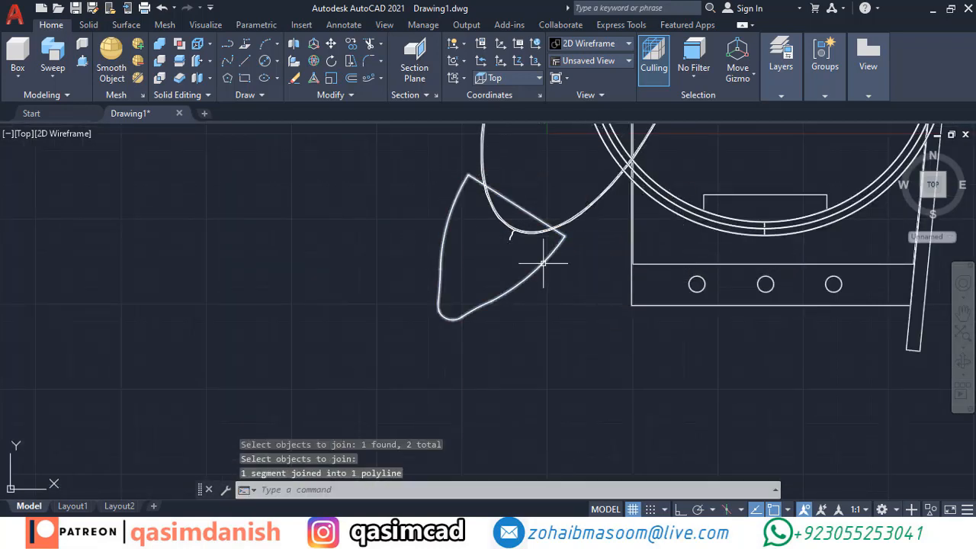
Extrude the closed curved outline upward about 3 units into a slab.
{"action": "scroll", "coordinate": [529, 261], "scroll_direction": "down", "scroll_amount": 3}
{"action": "middle_click_drag", "start_coordinate": [559, 306], "coordinate": [551, 310], "text": "shift"}
{"action": "type", "text": "ext"}
{"action": "key", "text": "Return"}
{"action": "left_click", "coordinate": [536, 299]}
{"action": "key", "text": "Return"}
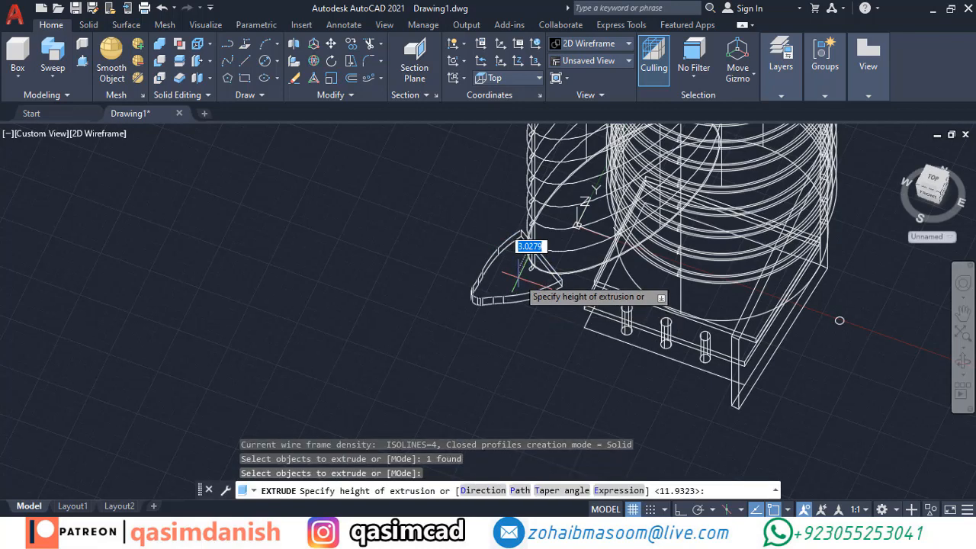
{"action": "left_click", "coordinate": [510, 263]}
Move the curved slab straight up along Z about 245 units beside the top of the elliptical tower.
{"action": "type", "text": "m"}
{"action": "scroll", "coordinate": [567, 308], "scroll_direction": "down", "scroll_amount": 2}
{"action": "left_click", "coordinate": [568, 312]}
{"action": "left_click", "coordinate": [546, 297]}
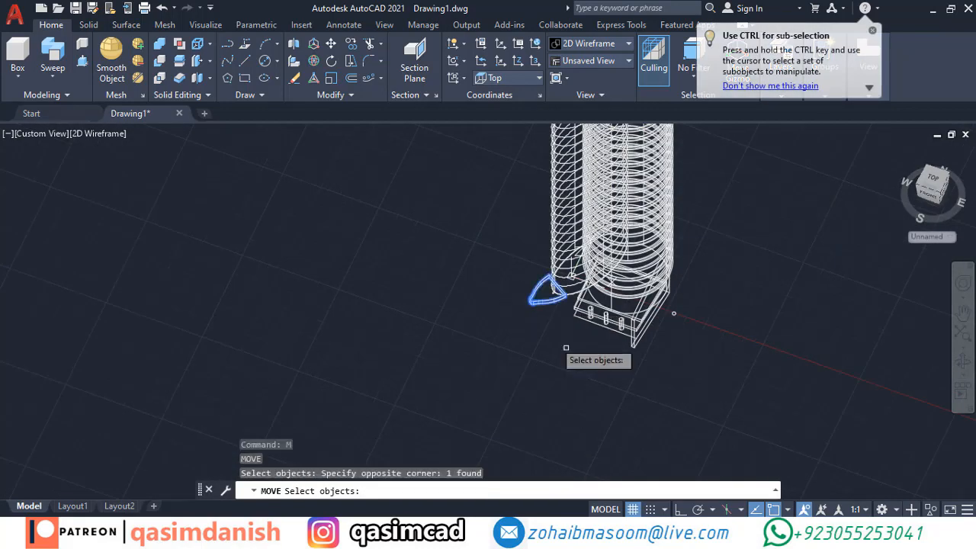
{"action": "scroll", "coordinate": [720, 353], "scroll_direction": "down", "scroll_amount": 1}
{"action": "key", "text": "Return"}
{"action": "left_click", "coordinate": [784, 406]}
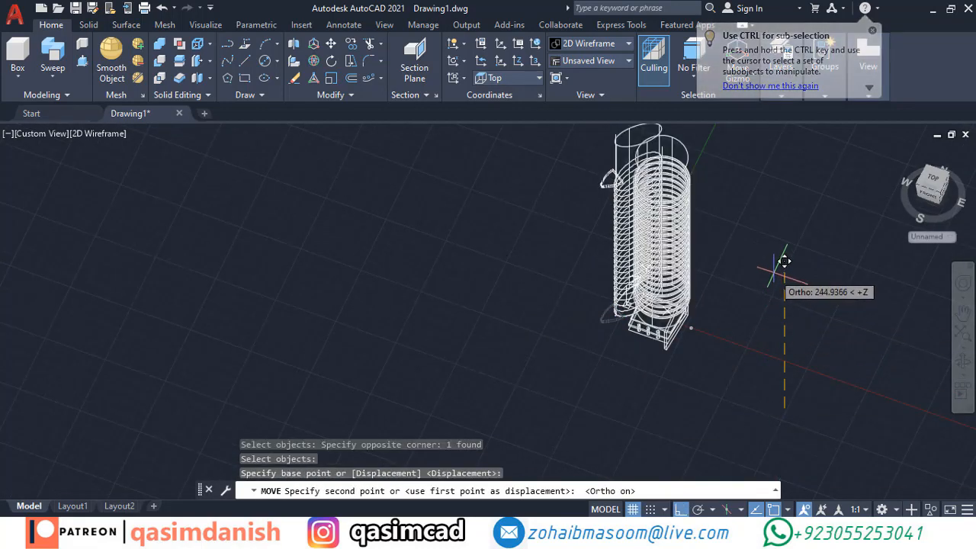
{"action": "key", "text": "Escape"}
Move the curved slab about 8 units diagonally in plan so it overlaps the end of the elliptical tower.
{"action": "left_click", "coordinate": [933, 177]}
{"action": "type", "text": "m"}
{"action": "key", "text": "space"}
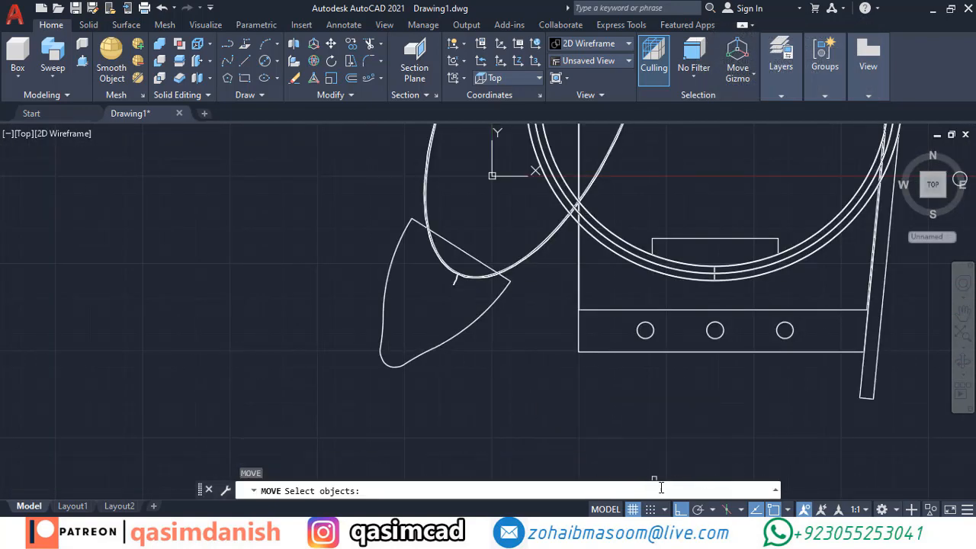
{"action": "left_click", "coordinate": [477, 327]}
{"action": "key", "text": "space"}
{"action": "left_click", "coordinate": [319, 420]}
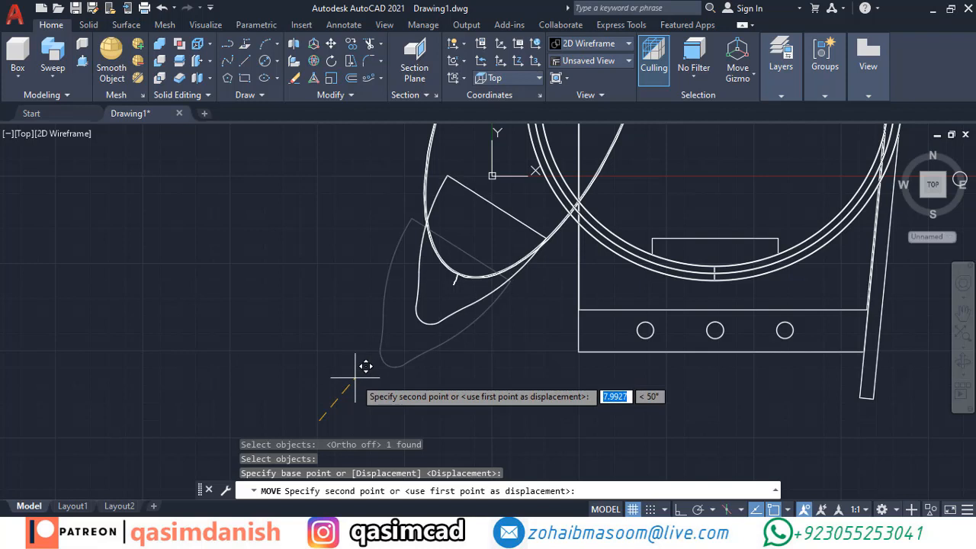
{"action": "left_click", "coordinate": [354, 379]}
Rotate the curved slab slightly counterclockwise about a point near its rounded tip.
{"action": "type", "text": "ro"}
{"action": "key", "text": "Return"}
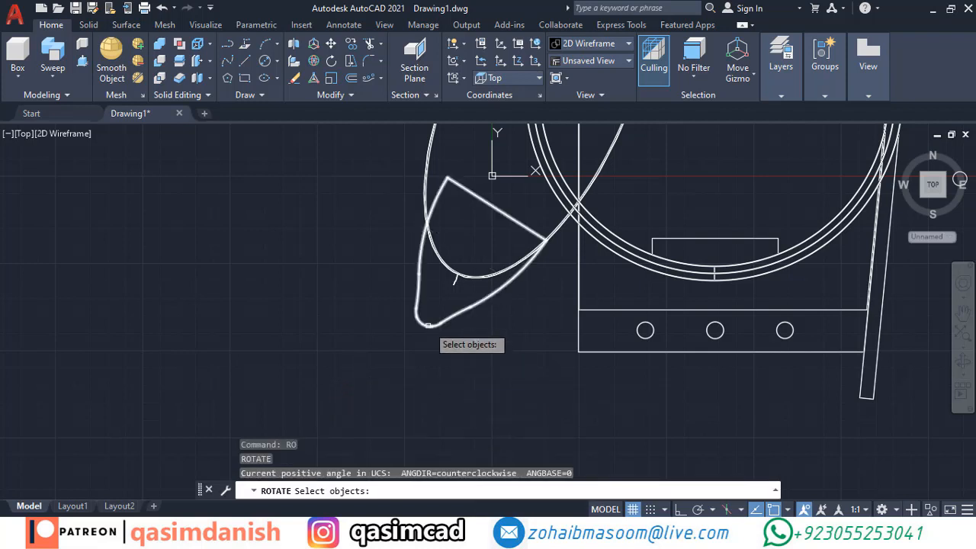
{"action": "left_click", "coordinate": [419, 309]}
{"action": "key", "text": "Return"}
{"action": "left_click", "coordinate": [430, 312]}
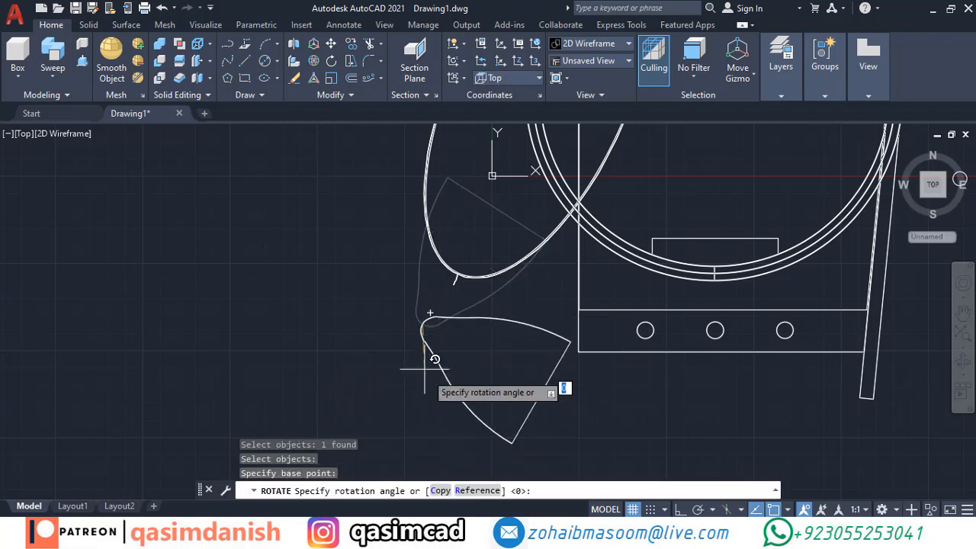
{"action": "left_click", "coordinate": [548, 313]}
Nudge the curved slab about 0.8 units diagonally in plan to fit the elliptical tower's outline.
{"action": "type", "text": "m"}
{"action": "key", "text": "Return"}
{"action": "left_click", "coordinate": [462, 343]}
{"action": "left_click", "coordinate": [421, 315]}
{"action": "key", "text": "Return"}
{"action": "left_click", "coordinate": [412, 366]}
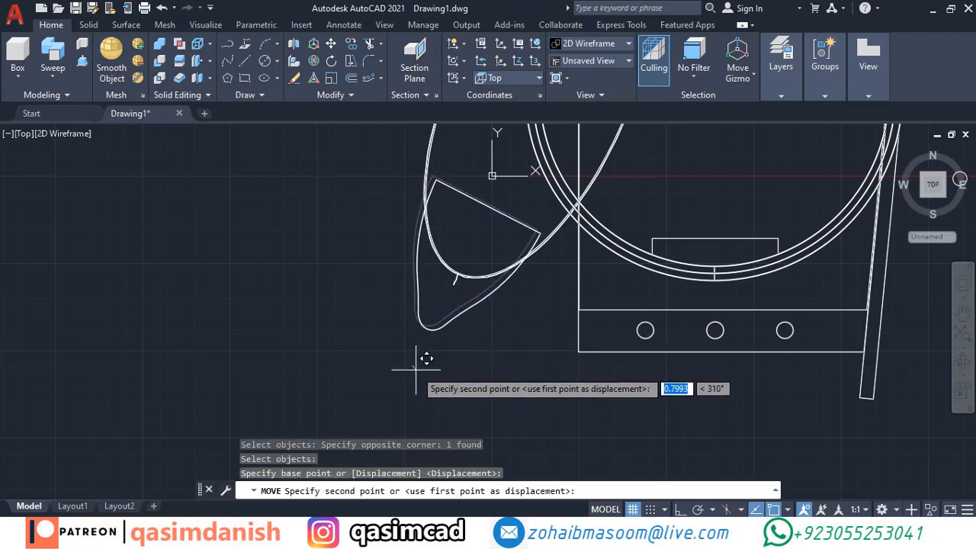
{"action": "left_click", "coordinate": [416, 369]}
Show the upper part of the building in 3D with the Conceptual visual style.
{"action": "middle_click_drag", "start_coordinate": [503, 376], "coordinate": [475, 284], "text": "shift"}
{"action": "scroll", "coordinate": [477, 248], "scroll_direction": "down", "scroll_amount": 4}
{"action": "middle_click_drag", "start_coordinate": [478, 249], "coordinate": [464, 340]}
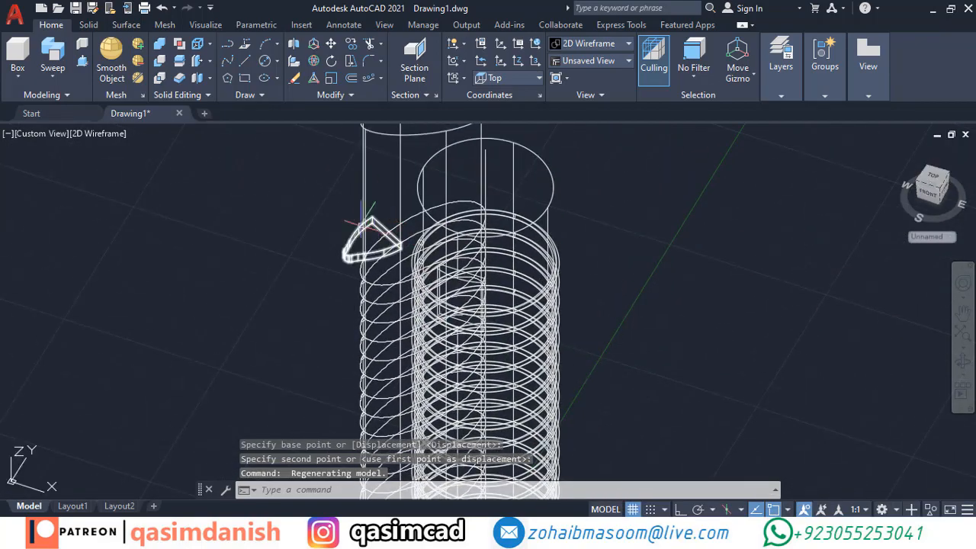
{"action": "left_click", "coordinate": [125, 134]}
{"action": "left_click", "coordinate": [176, 182]}
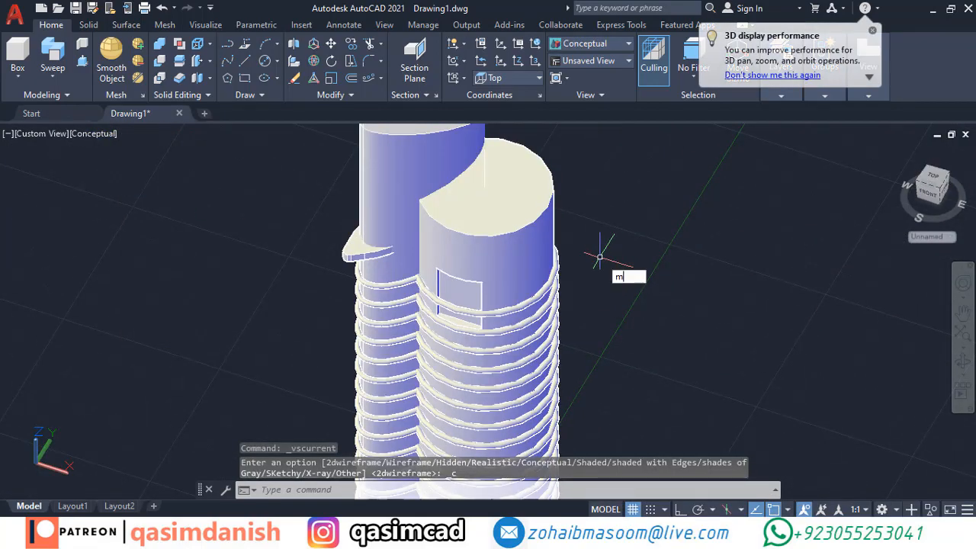
Move the curved slab a short distance straight up along Z, clear of the elliptical tower's top ring.
{"action": "key", "text": "Return"}
{"action": "left_click", "coordinate": [344, 255]}
{"action": "key", "text": "Return"}
{"action": "left_click", "coordinate": [730, 384]}
{"action": "key", "text": "F8"}
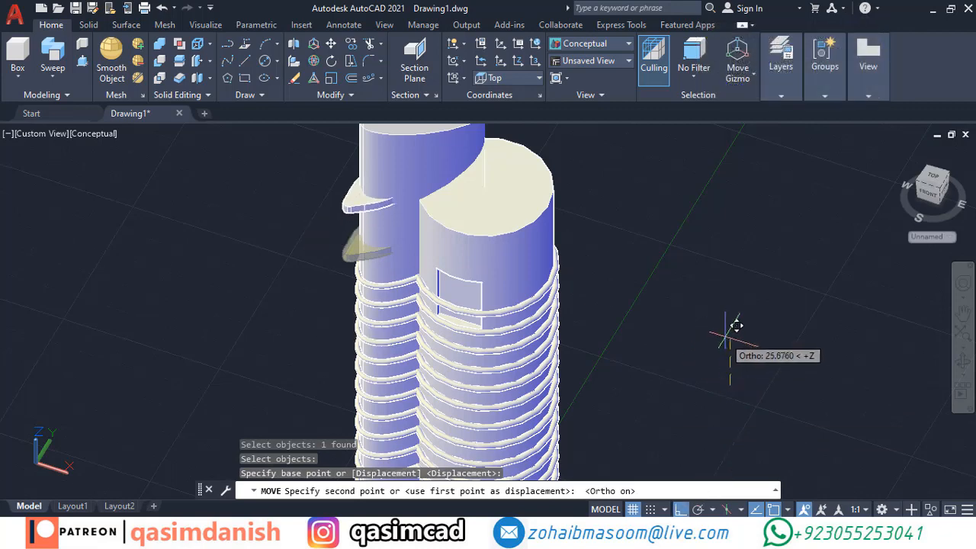
{"action": "left_click", "coordinate": [731, 366]}
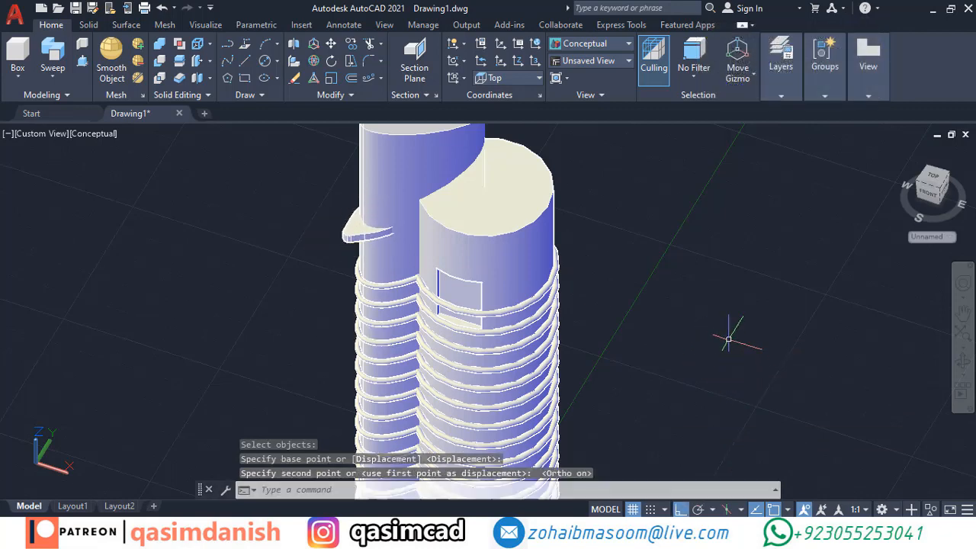
{"action": "type", "text": "CO"}
{"action": "key", "text": "Return"}
{"action": "left_click", "coordinate": [347, 237]}
{"action": "key", "text": "Return"}
{"action": "key", "text": "Escape"}
Fillet the outer top edges of the curved slab, including its rounded tip, with a radius of 1.
{"action": "scroll", "coordinate": [295, 204], "scroll_direction": "up", "scroll_amount": 2}
{"action": "scroll", "coordinate": [303, 195], "scroll_direction": "up", "scroll_amount": 2}
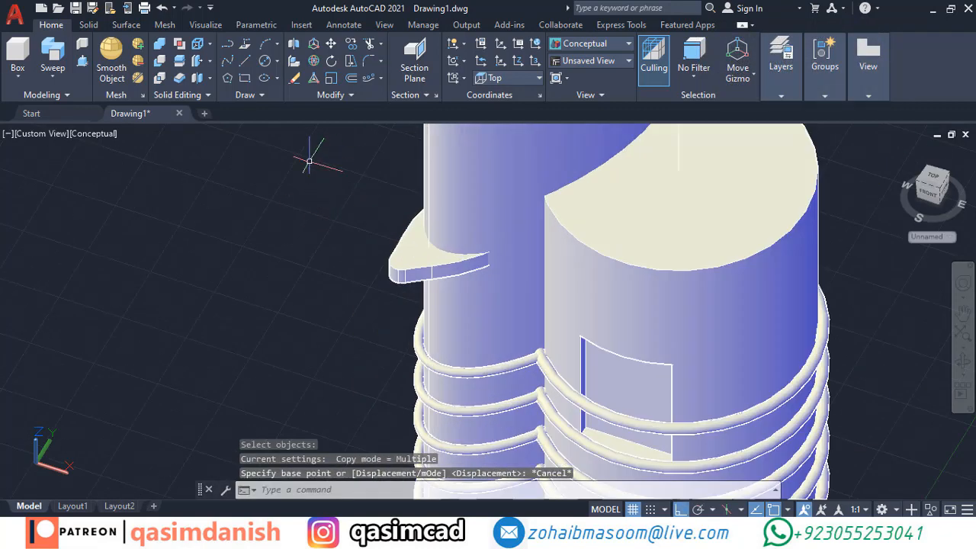
{"action": "left_click", "coordinate": [88, 24]}
{"action": "left_click", "coordinate": [515, 57]}
{"action": "scroll", "coordinate": [475, 285], "scroll_direction": "up", "scroll_amount": 3}
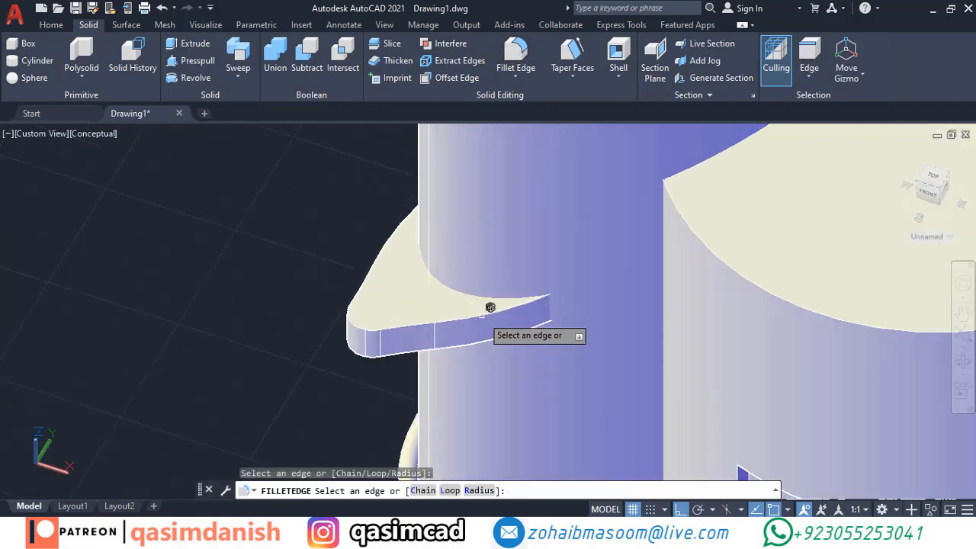
{"action": "type", "text": "r"}
{"action": "key", "text": "Return"}
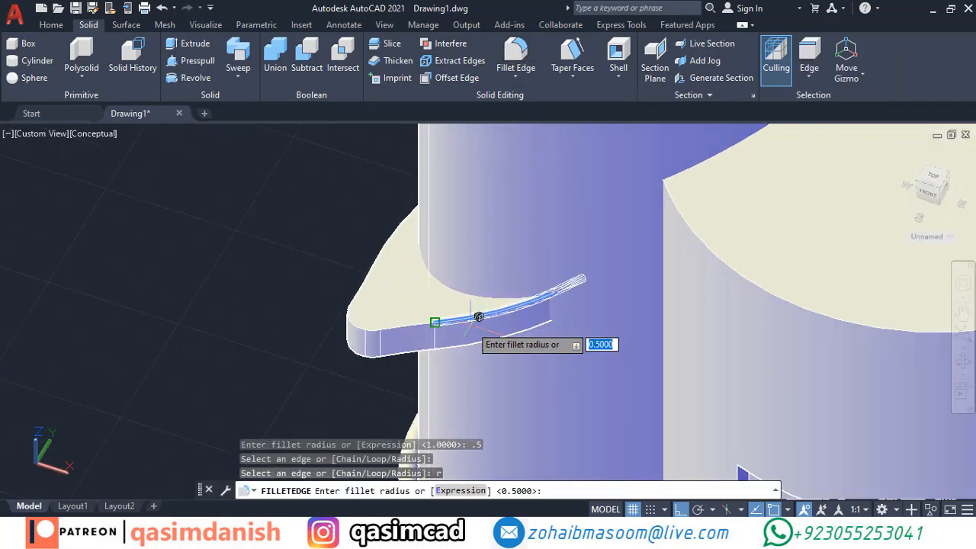
{"action": "key", "text": "Return"}
{"action": "type", "text": "1"}
{"action": "key", "text": "Return"}
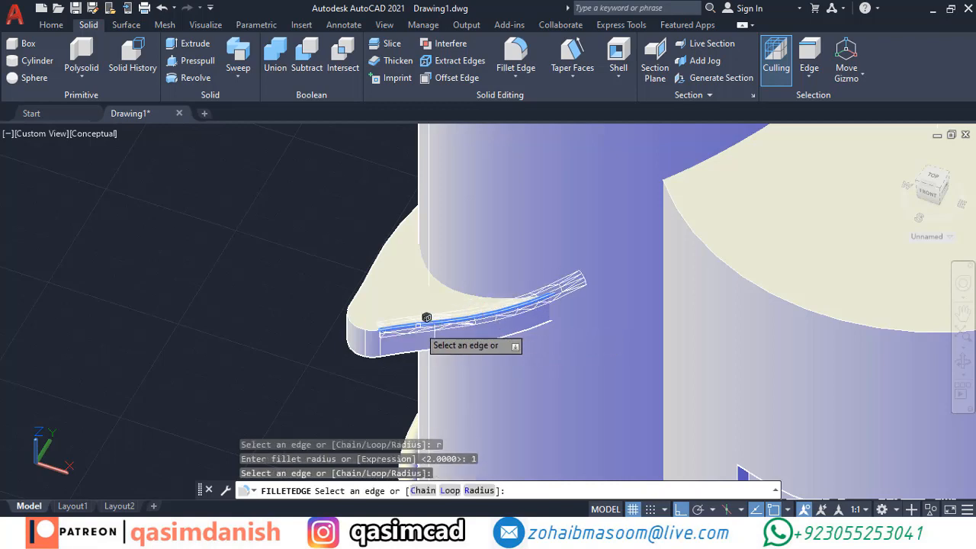
{"action": "scroll", "coordinate": [355, 311], "scroll_direction": "up", "scroll_amount": 2}
{"action": "middle_click_drag", "start_coordinate": [355, 308], "coordinate": [431, 205], "text": "shift"}
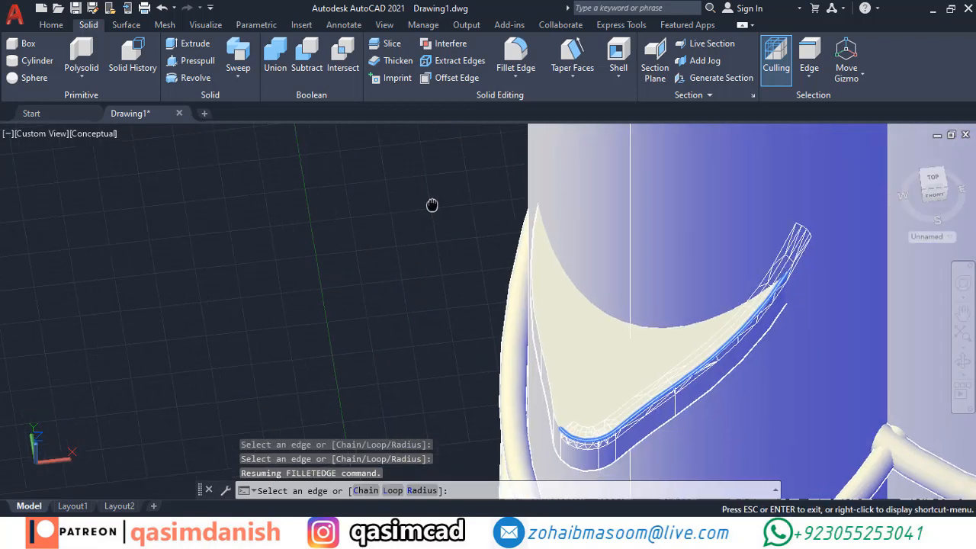
{"action": "left_click", "coordinate": [558, 394]}
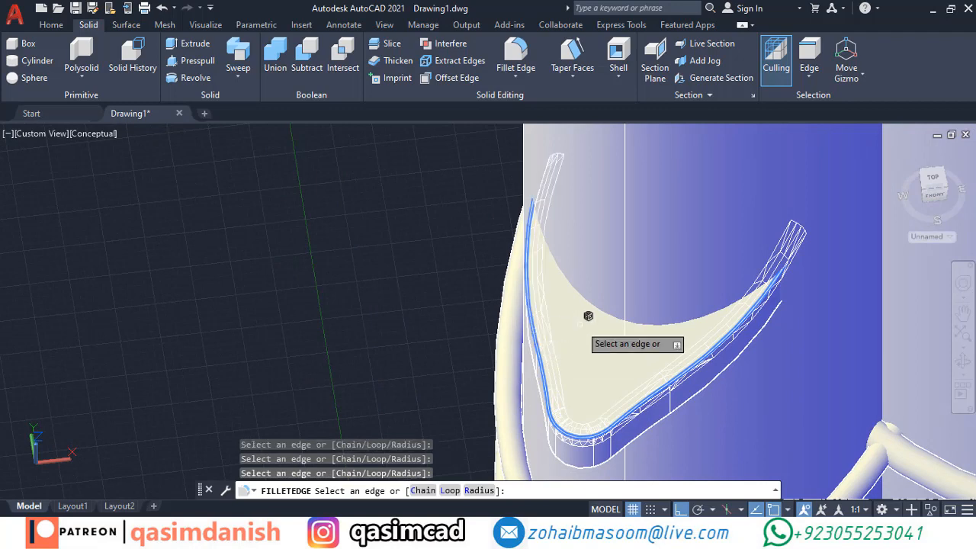
{"action": "key", "text": "Return"}
{"action": "mouse_move", "coordinate": [588, 316]}
{"action": "middle_mouse_down", "text": "shift"}
{"action": "mouse_move", "coordinate": [632, 330]}
{"action": "mouse_move", "coordinate": [603, 310]}
{"action": "middle_mouse_up", "text": "shift"}
{"action": "key", "text": "Return"}
Fillet the outer bottom edges of the curved slab.
{"action": "key", "text": "Return"}
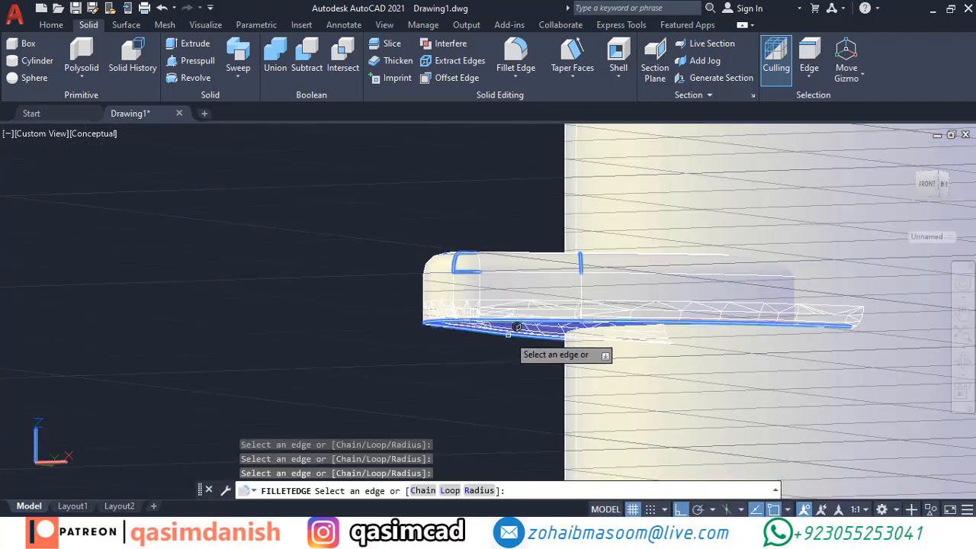
{"action": "middle_click_drag", "start_coordinate": [517, 326], "coordinate": [610, 358], "text": "shift"}
{"action": "key", "text": "Return"}
{"action": "key", "text": "Return"}
{"action": "left_click", "coordinate": [648, 286]}
{"action": "key", "text": "Escape"}
Copy the filleted slab straight up along Z at distances of 10 and 20 units.
{"action": "type", "text": "co"}
{"action": "key", "text": "Return"}
{"action": "left_click", "coordinate": [608, 297]}
{"action": "key", "text": "Return"}
{"action": "left_click", "coordinate": [516, 381]}
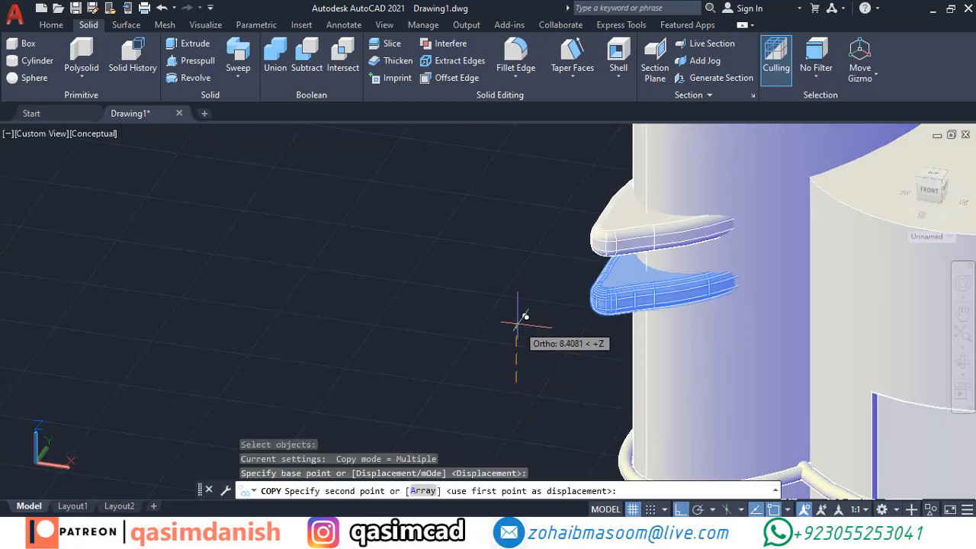
{"action": "type", "text": "20"}
{"action": "key", "text": "Return"}
{"action": "key", "text": "Escape"}
{"action": "scroll", "coordinate": [516, 305], "scroll_direction": "down", "scroll_amount": 5}
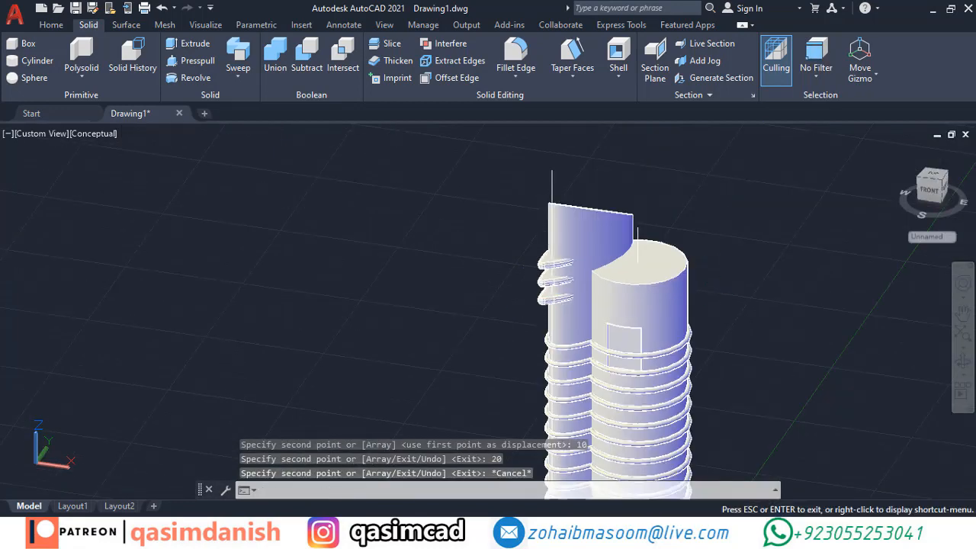
Draw a small circle over the round tower in the top view.
{"action": "left_click", "coordinate": [932, 176]}
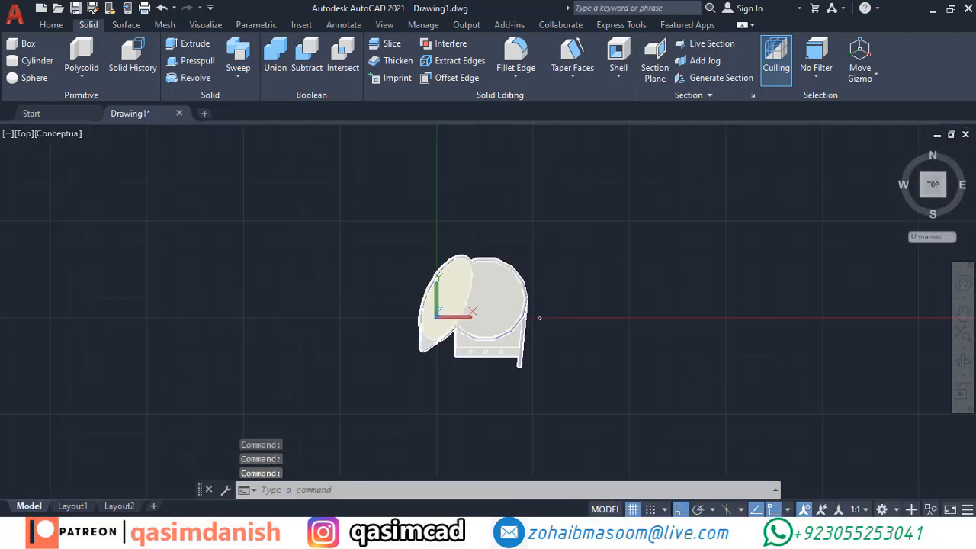
{"action": "type", "text": "c"}
{"action": "key", "text": "Return"}
{"action": "scroll", "coordinate": [524, 341], "scroll_direction": "up", "scroll_amount": 3}
{"action": "left_click", "coordinate": [458, 341]}
{"action": "left_click", "coordinate": [459, 350]}
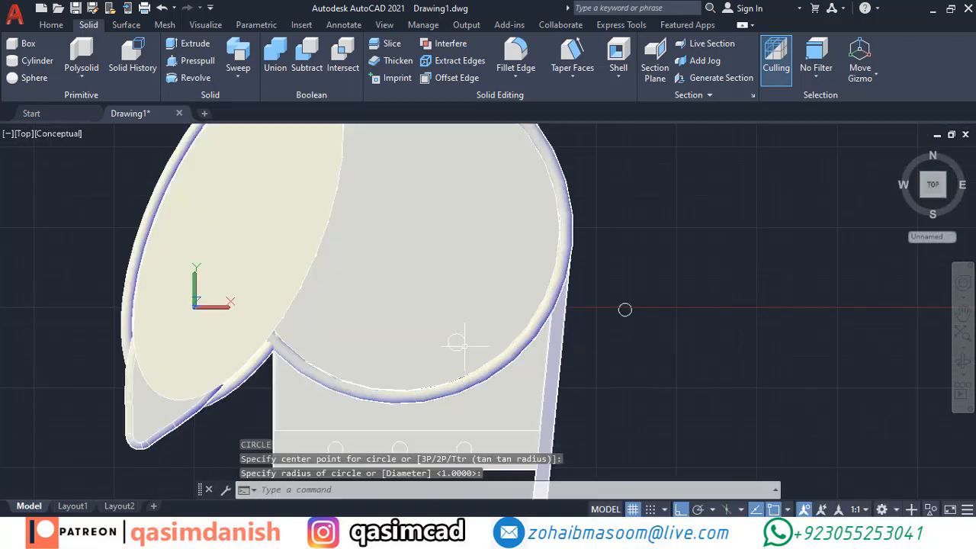
{"action": "key", "text": "Escape"}
Set the offset distance to about 0.4 units and try to offset the small circle.
{"action": "scroll", "coordinate": [461, 346], "scroll_direction": "up", "scroll_amount": 5}
{"action": "type", "text": "o"}
{"action": "key", "text": "Return"}
{"action": "left_click", "coordinate": [449, 334]}
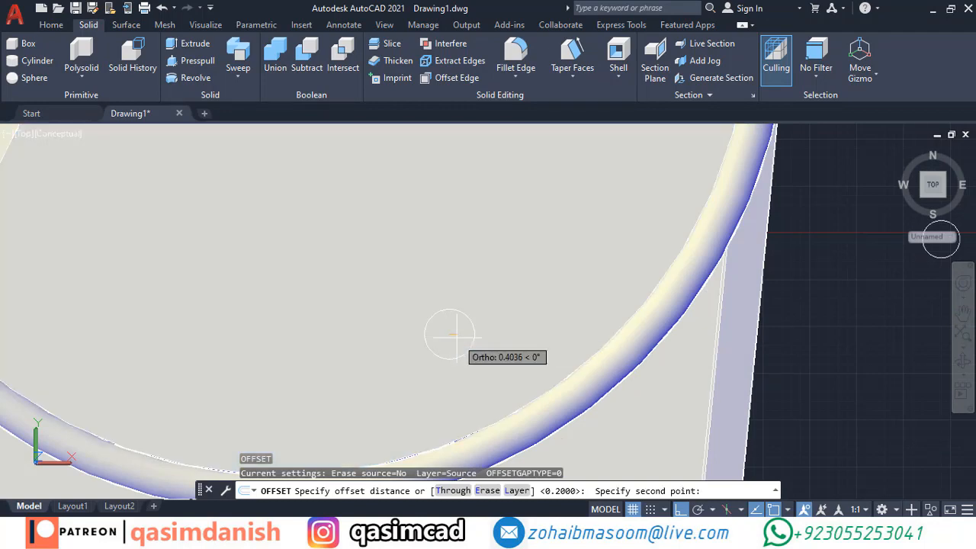
{"action": "left_click", "coordinate": [473, 334]}
{"action": "left_click", "coordinate": [472, 326]}
{"action": "key", "text": "Escape"}
Hide the solids that cover the small circle inside the round tower.
{"action": "left_click", "coordinate": [505, 299]}
{"action": "right_click", "coordinate": [506, 327]}
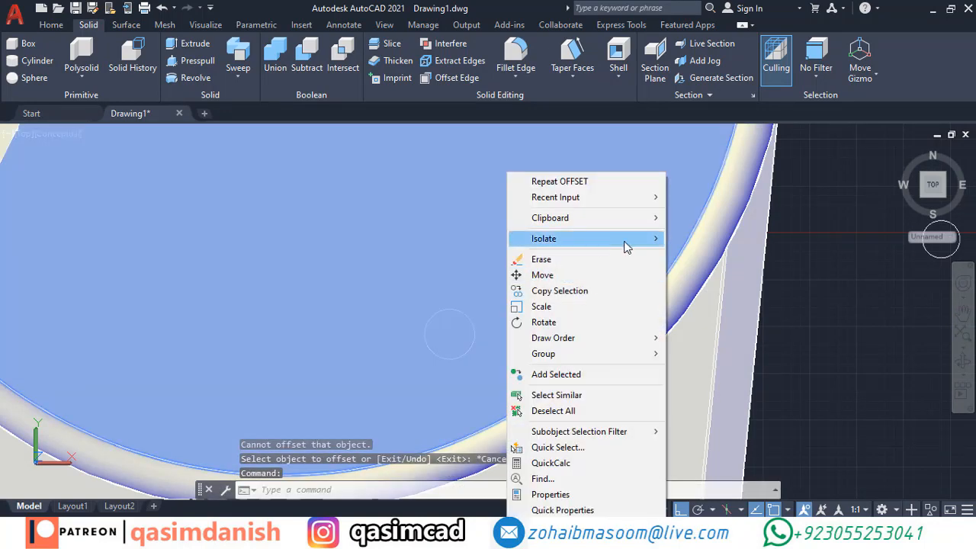
{"action": "mouse_move", "coordinate": [623, 247]}
{"action": "left_click", "coordinate": [709, 255]}
{"action": "left_click", "coordinate": [509, 326]}
{"action": "right_click", "coordinate": [533, 320]}
{"action": "left_click", "coordinate": [716, 252]}
{"action": "key", "text": "Escape"}
{"action": "left_click", "coordinate": [594, 172]}
{"action": "right_click", "coordinate": [594, 173]}
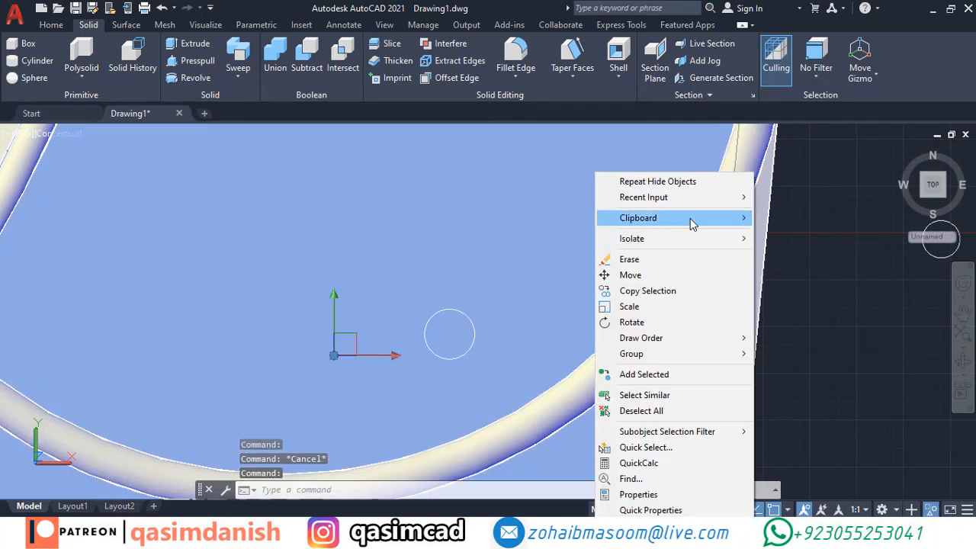
{"action": "mouse_move", "coordinate": [691, 238]}
{"action": "left_click", "coordinate": [781, 258]}
Offset the small circle inward by about 0.4 units.
{"action": "type", "text": "o"}
{"action": "key", "text": "Return"}
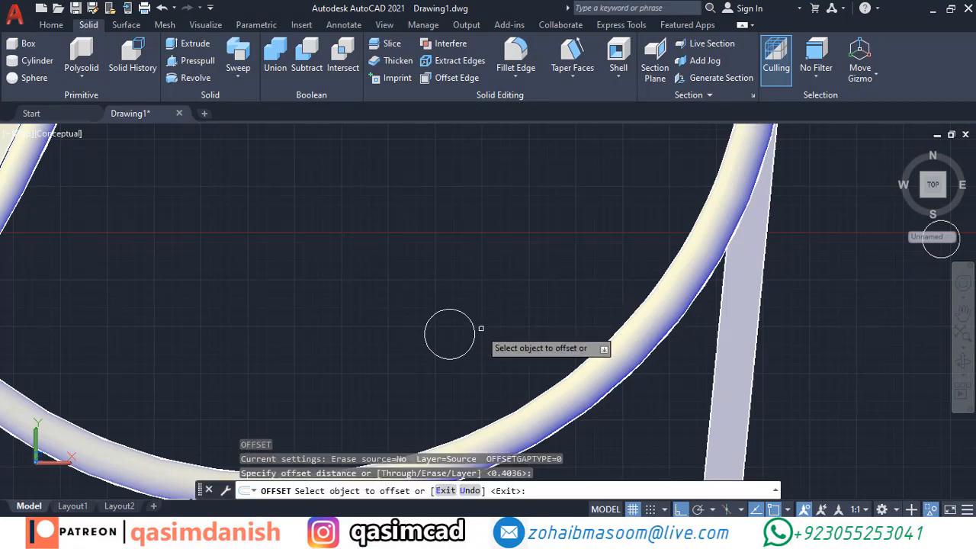
{"action": "left_click", "coordinate": [475, 331]}
{"action": "left_click", "coordinate": [462, 333]}
{"action": "key", "text": "Escape"}
Extrude the outer small circle downward about 20 units into a pole.
{"action": "middle_click_drag", "start_coordinate": [527, 285], "coordinate": [545, 217], "text": "shift"}
{"action": "scroll", "coordinate": [460, 305], "scroll_direction": "down", "scroll_amount": 4}
{"action": "middle_click_drag", "start_coordinate": [546, 217], "coordinate": [510, 332]}
{"action": "type", "text": "ext"}
{"action": "key", "text": "Return"}
{"action": "left_click", "coordinate": [282, 373]}
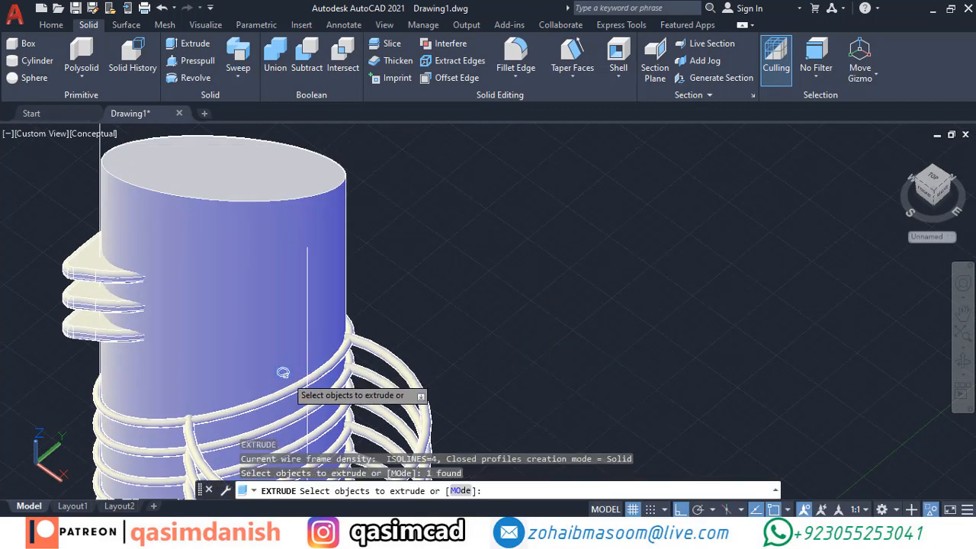
{"action": "key", "text": "Return"}
{"action": "middle_click_drag", "start_coordinate": [509, 421], "coordinate": [512, 346]}
{"action": "left_click", "coordinate": [519, 343]}
Extrude the inner circle upward from the top of the pole into a thinner mast section.
{"action": "type", "text": "ext"}
{"action": "key", "text": "Return"}
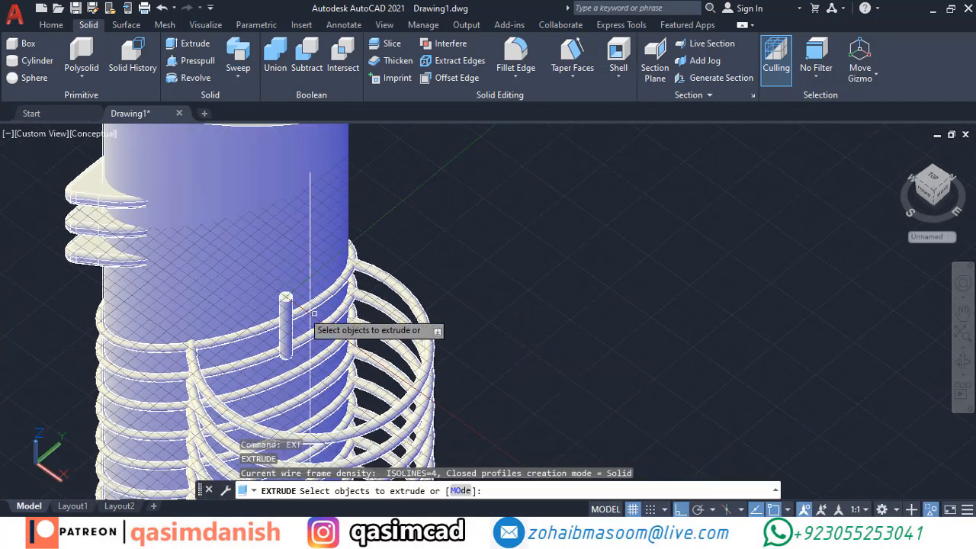
{"action": "scroll", "coordinate": [285, 297], "scroll_direction": "up", "scroll_amount": 2}
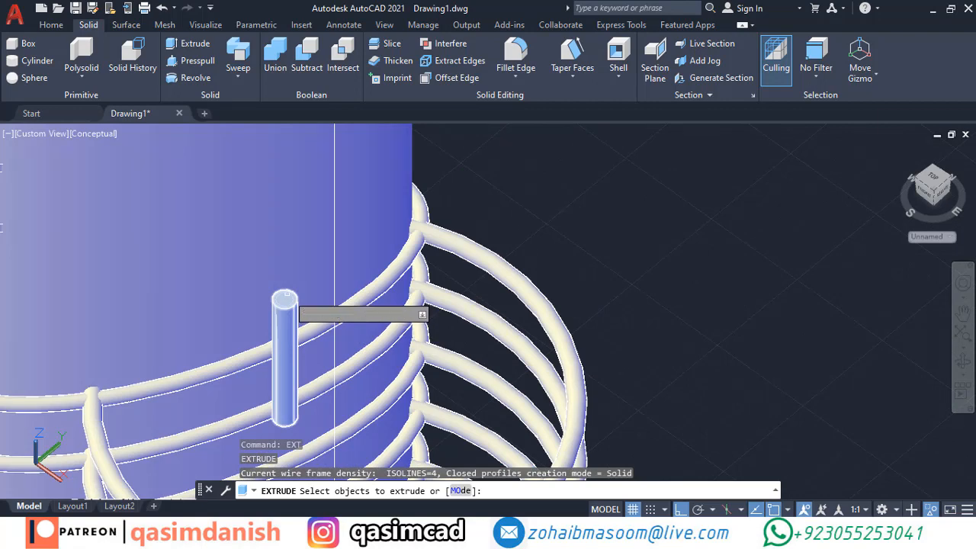
{"action": "left_click", "coordinate": [286, 294]}
{"action": "key", "text": "Return"}
{"action": "scroll", "coordinate": [557, 148], "scroll_direction": "down", "scroll_amount": 2}
{"action": "middle_click_drag", "start_coordinate": [558, 148], "coordinate": [521, 279]}
{"action": "left_click", "coordinate": [523, 277]}
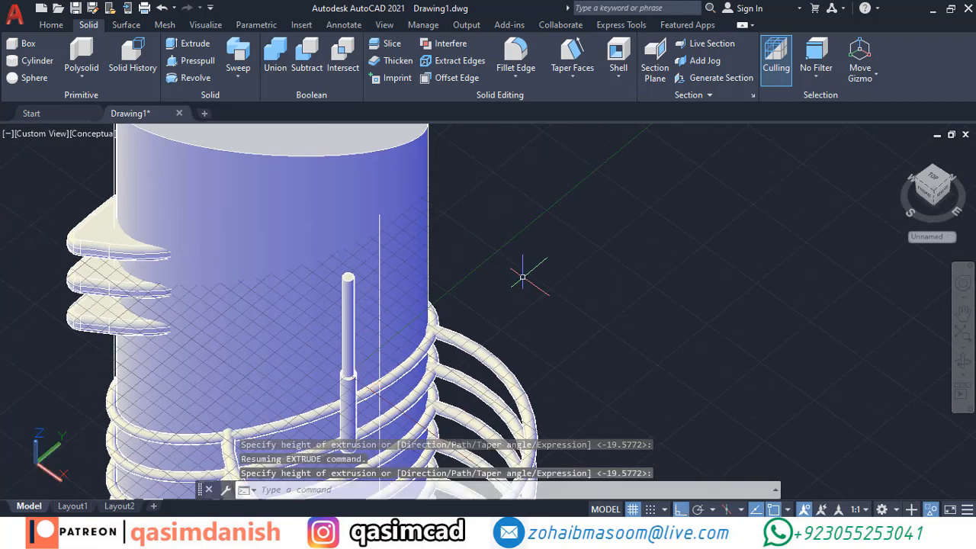
{"action": "right_click", "coordinate": [523, 277]}
{"action": "left_click", "coordinate": [602, 221]}
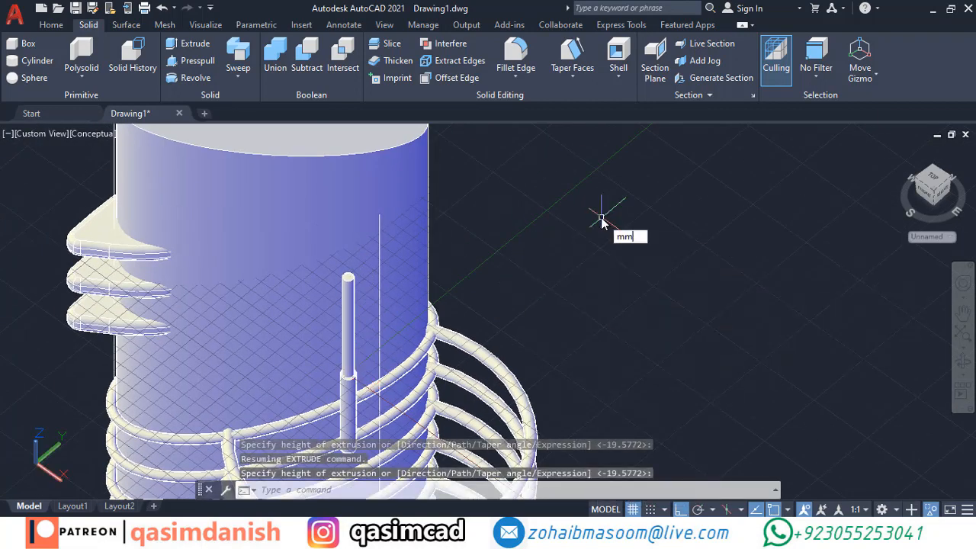
{"action": "key", "text": "BackSpace"}
{"action": "key", "text": "Return"}
{"action": "left_click", "coordinate": [346, 388]}
{"action": "left_click", "coordinate": [346, 389]}
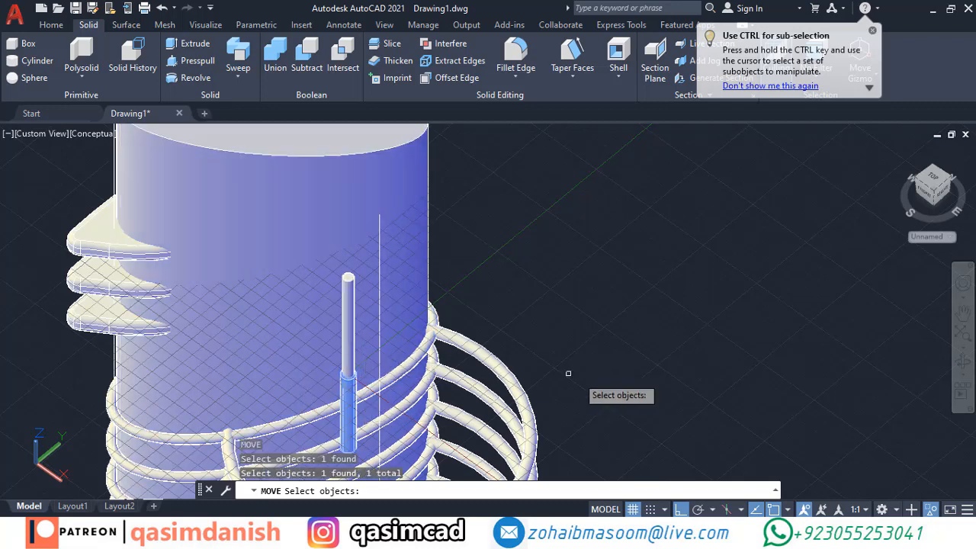
{"action": "key", "text": "Return"}
{"action": "key", "text": "Escape"}
Move both mast sections straight up along Z above the height of the round tower.
{"action": "type", "text": "m"}
{"action": "left_click", "coordinate": [348, 389]}
{"action": "left_click", "coordinate": [347, 360]}
{"action": "key", "text": "Return"}
{"action": "left_click", "coordinate": [660, 439]}
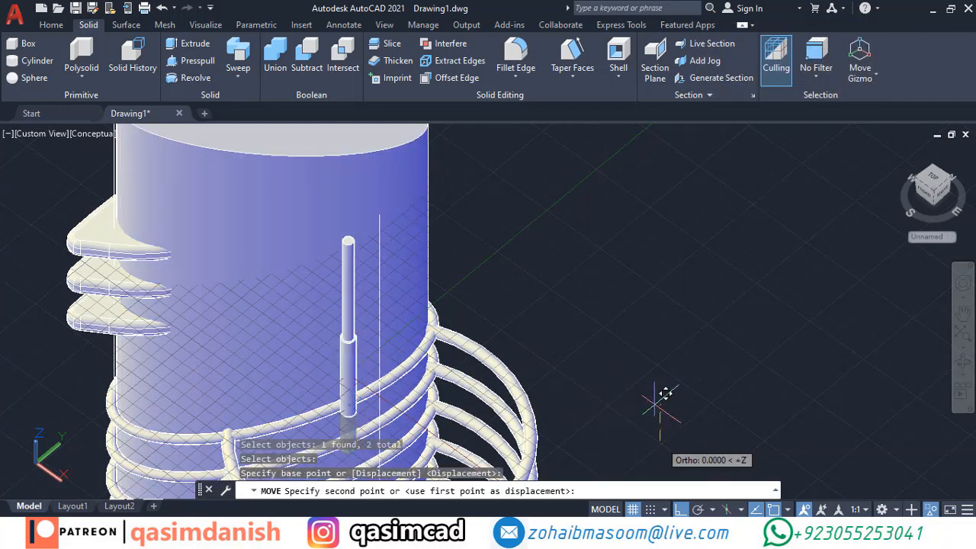
{"action": "left_click", "coordinate": [673, 215]}
{"action": "key", "text": "Escape"}
End the object isolation to restore the hidden solids.
{"action": "right_click", "coordinate": [674, 214]}
{"action": "mouse_move", "coordinate": [716, 281]}
{"action": "left_click", "coordinate": [602, 312]}
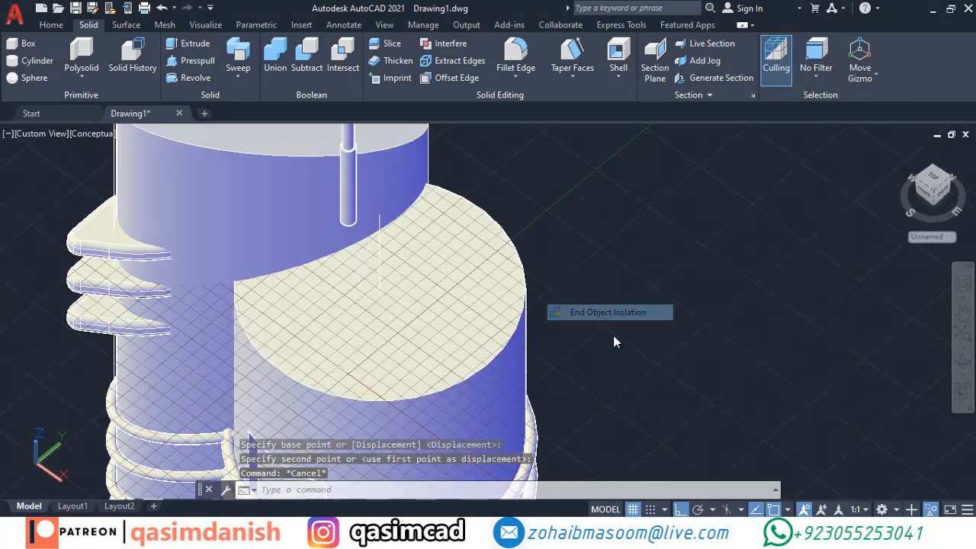
Move the two-part mast along negative X from the round tower onto the elliptical tower in plan.
{"action": "left_click", "coordinate": [932, 179]}
{"action": "type", "text": "m"}
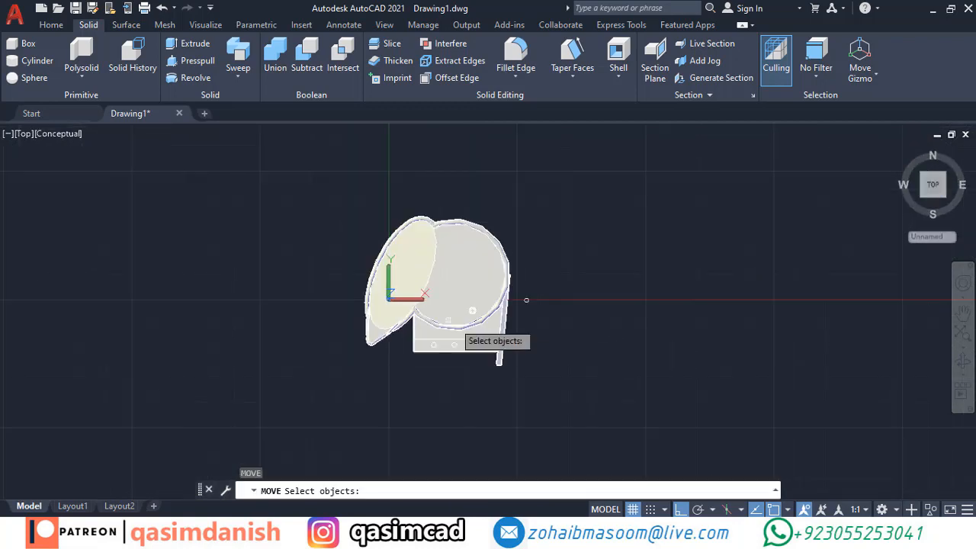
{"action": "scroll", "coordinate": [445, 306], "scroll_direction": "up", "scroll_amount": 4}
{"action": "middle_click_drag", "start_coordinate": [450, 182], "coordinate": [457, 210]}
{"action": "left_click", "coordinate": [451, 131]}
{"action": "left_click", "coordinate": [488, 217]}
{"action": "key", "text": "Return"}
{"action": "left_click", "coordinate": [884, 381]}
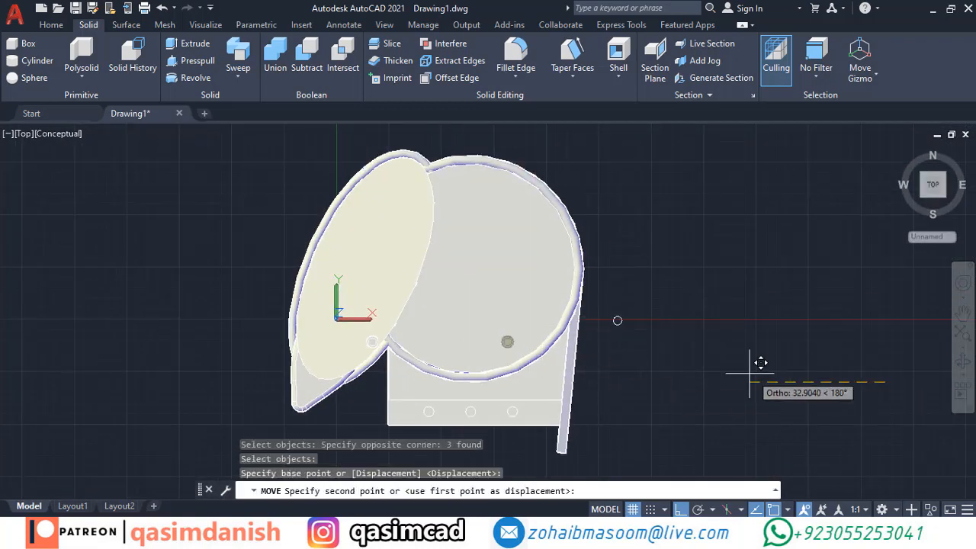
{"action": "left_click", "coordinate": [705, 372]}
Move the mast a short distance along negative Y in plan, within the outline of the elliptical tower.
{"action": "key", "text": "Return"}
{"action": "left_click", "coordinate": [191, 262]}
{"action": "left_click", "coordinate": [322, 339]}
{"action": "key", "text": "Return"}
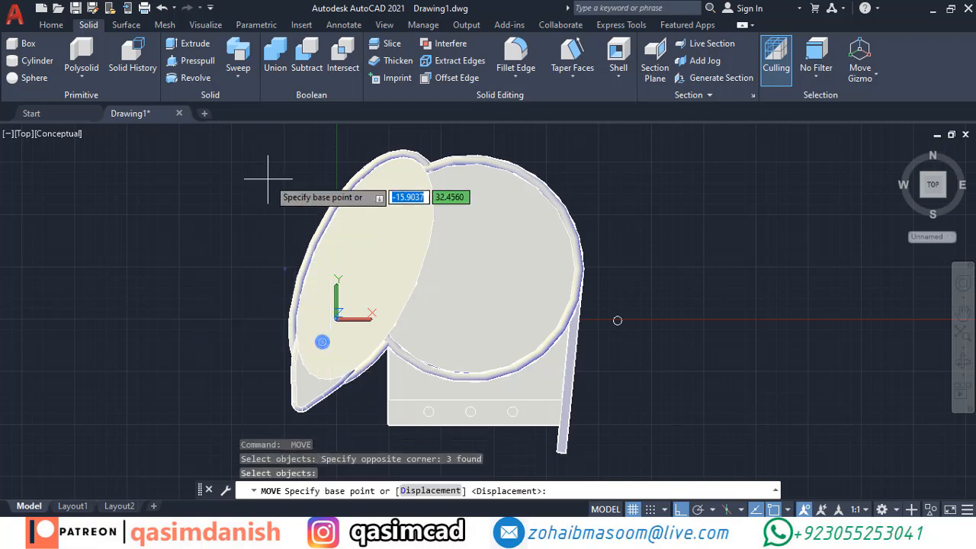
{"action": "left_click", "coordinate": [268, 174]}
{"action": "left_click", "coordinate": [266, 195]}
{"action": "key", "text": "Escape"}
Move both mast sections slightly down along Z to seat them on the elliptical tower's roof.
{"action": "scroll", "coordinate": [611, 258], "scroll_direction": "down", "scroll_amount": 4}
{"action": "middle_click_drag", "start_coordinate": [611, 257], "coordinate": [275, 259], "text": "shift"}
{"action": "scroll", "coordinate": [275, 259], "scroll_direction": "down", "scroll_amount": 2}
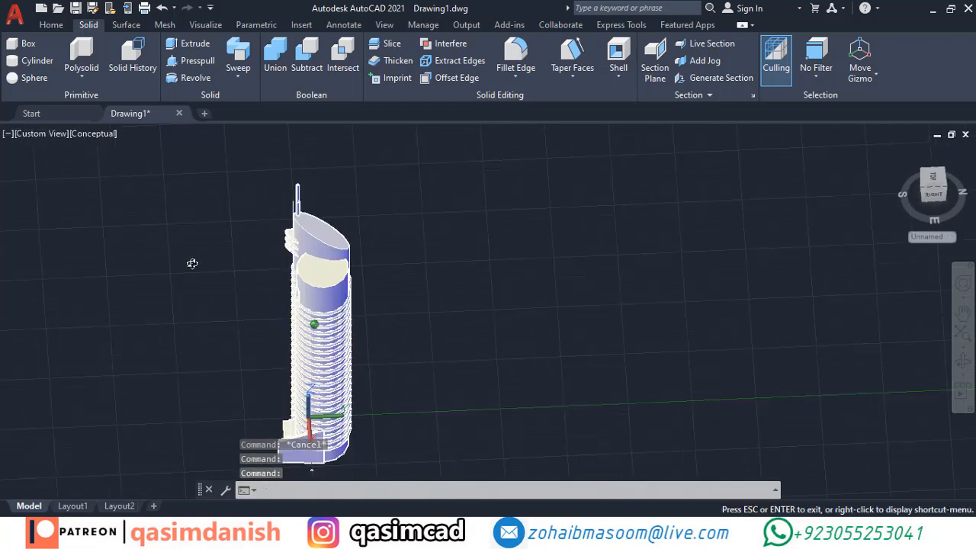
{"action": "middle_click_drag", "start_coordinate": [191, 264], "coordinate": [496, 183], "text": "shift"}
{"action": "middle_click_drag", "start_coordinate": [655, 186], "coordinate": [397, 248], "text": "shift"}
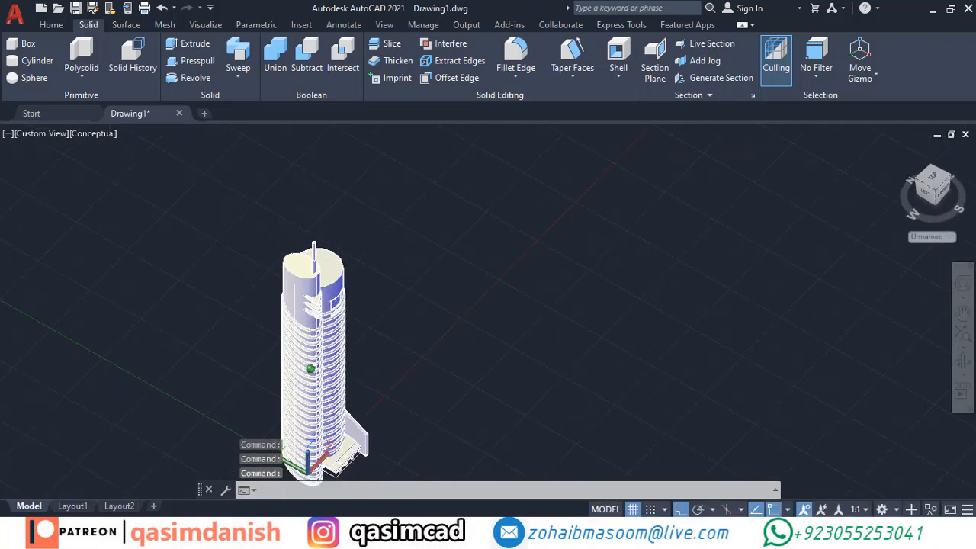
{"action": "scroll", "coordinate": [389, 245], "scroll_direction": "up", "scroll_amount": 5}
{"action": "key", "text": "Escape"}
{"action": "key", "text": "Return"}
{"action": "left_click", "coordinate": [182, 340]}
{"action": "left_click", "coordinate": [181, 347]}
{"action": "key", "text": "Return"}
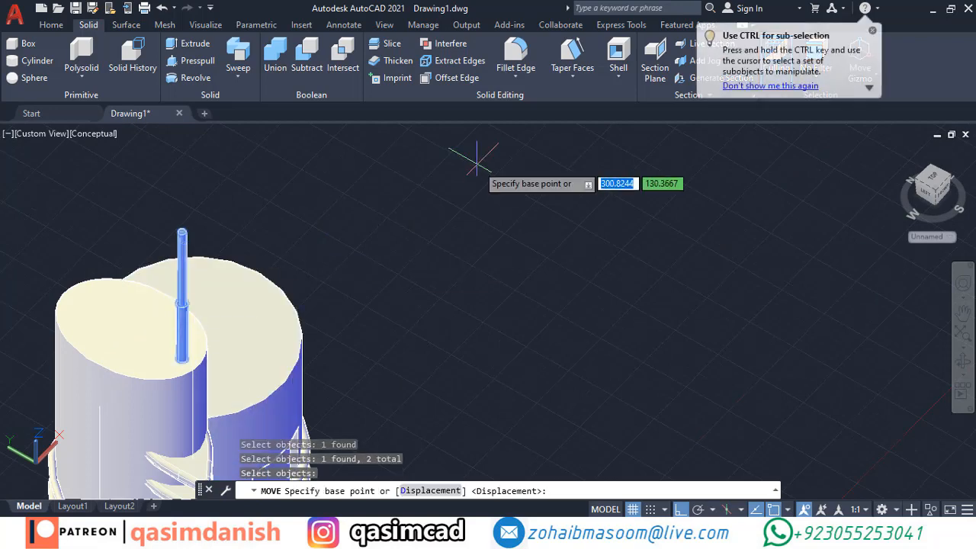
{"action": "left_click", "coordinate": [471, 160]}
{"action": "left_click", "coordinate": [477, 177]}
{"action": "key", "text": "Escape"}
Erase the lowest ring at the foot of the elliptical tower.
{"action": "scroll", "coordinate": [495, 214], "scroll_direction": "down", "scroll_amount": 4}
{"action": "middle_click_drag", "start_coordinate": [520, 262], "coordinate": [488, 187]}
{"action": "scroll", "coordinate": [393, 276], "scroll_direction": "down", "scroll_amount": 3}
{"action": "scroll", "coordinate": [385, 353], "scroll_direction": "up", "scroll_amount": 3}
{"action": "middle_click_drag", "start_coordinate": [336, 385], "coordinate": [556, 331]}
{"action": "scroll", "coordinate": [480, 366], "scroll_direction": "up", "scroll_amount": 4}
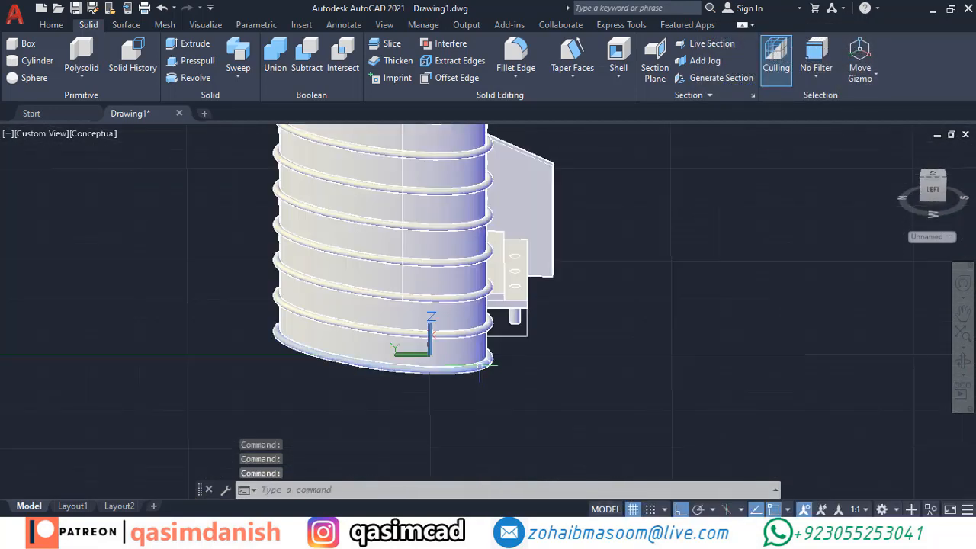
{"action": "type", "text": "e"}
{"action": "key", "text": "Return"}
{"action": "scroll", "coordinate": [603, 350], "scroll_direction": "down", "scroll_amount": 2}
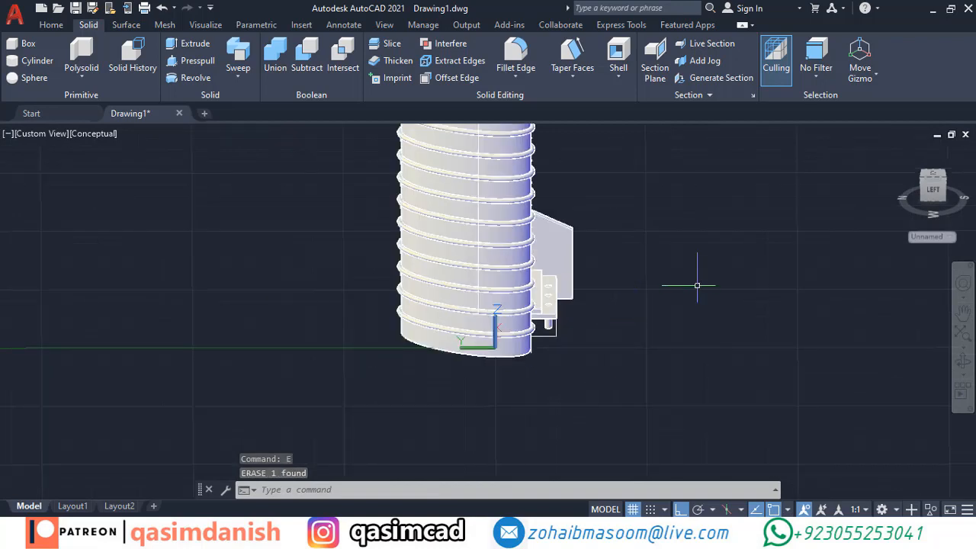
Model a thin rectangular box as a base slab spanning the footprint of both towers and the entrance.
{"action": "left_click", "coordinate": [934, 180]}
{"action": "left_click", "coordinate": [51, 24]}
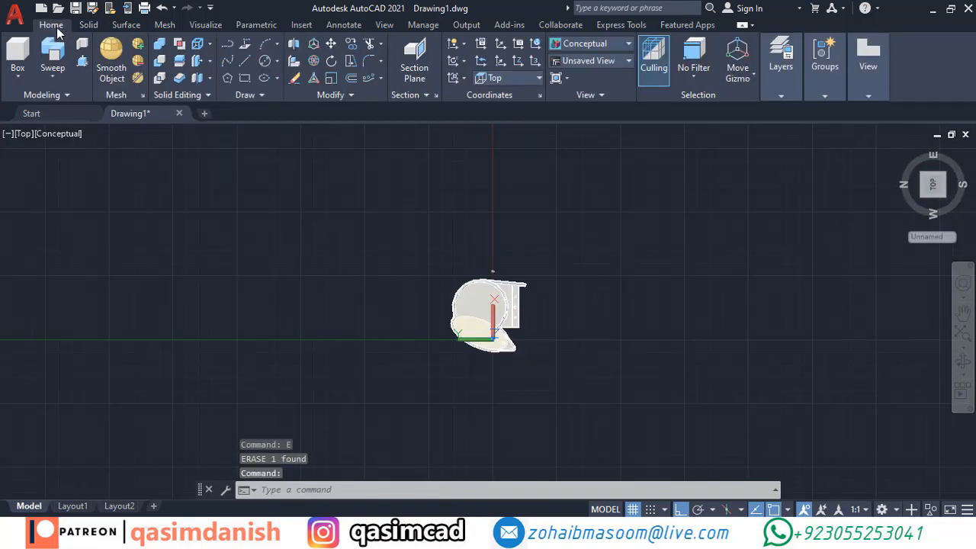
{"action": "left_click", "coordinate": [19, 52]}
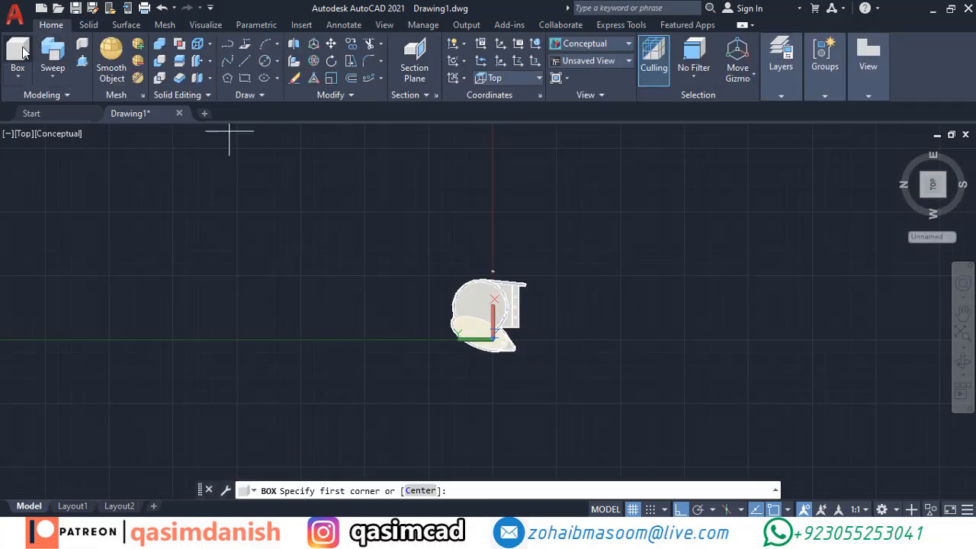
{"action": "left_click", "coordinate": [448, 358]}
{"action": "left_click", "coordinate": [533, 273]}
{"action": "middle_click_drag", "start_coordinate": [564, 323], "coordinate": [527, 320], "text": "shift"}
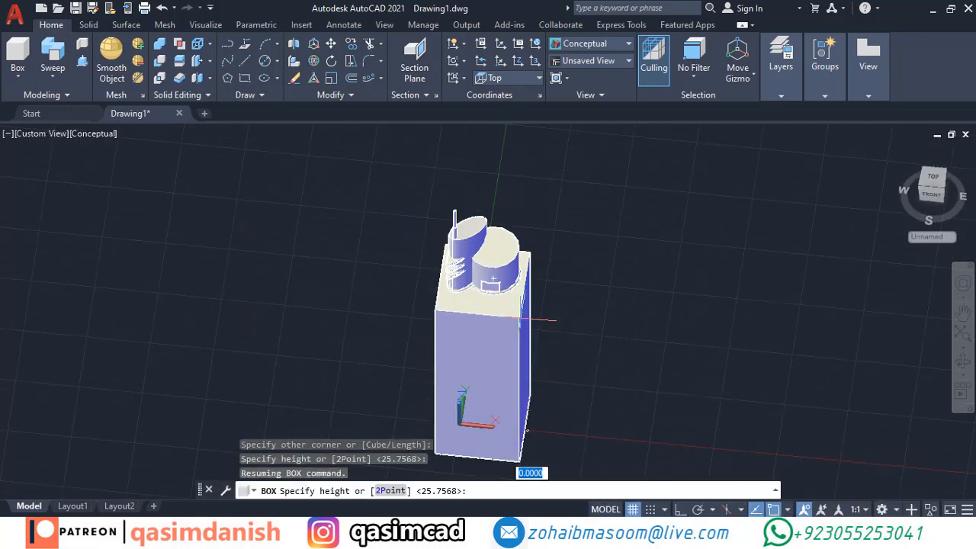
{"action": "middle_click_drag", "start_coordinate": [563, 468], "coordinate": [549, 347]}
{"action": "scroll", "coordinate": [549, 347], "scroll_direction": "up", "scroll_amount": 3}
{"action": "key", "text": "Return"}
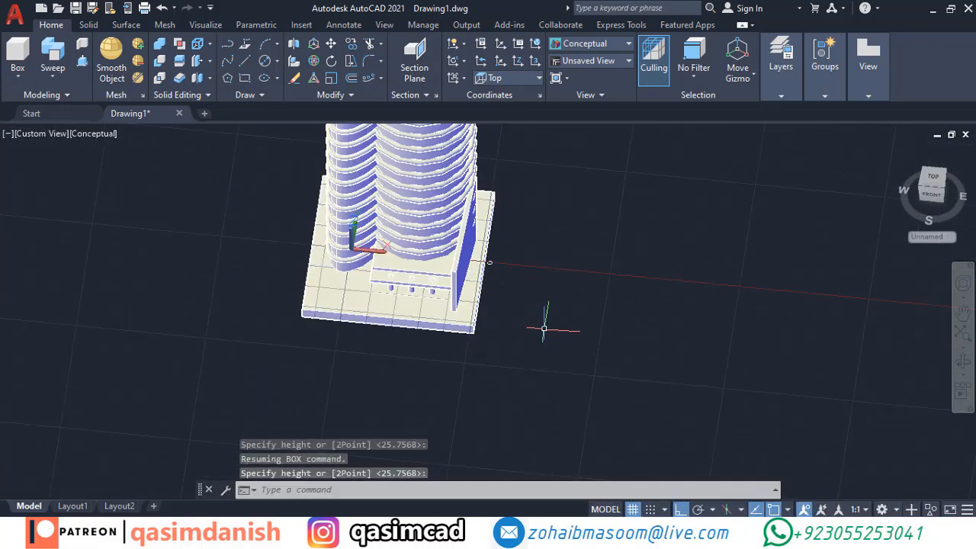
{"action": "middle_click_drag", "start_coordinate": [590, 247], "coordinate": [562, 327]}
{"action": "scroll", "coordinate": [569, 278], "scroll_direction": "down", "scroll_amount": 4}
{"action": "middle_click_drag", "start_coordinate": [574, 279], "coordinate": [575, 260], "text": "shift"}
{"action": "scroll", "coordinate": [575, 260], "scroll_direction": "up", "scroll_amount": 3}
{"action": "scroll", "coordinate": [533, 290], "scroll_direction": "down", "scroll_amount": 4}
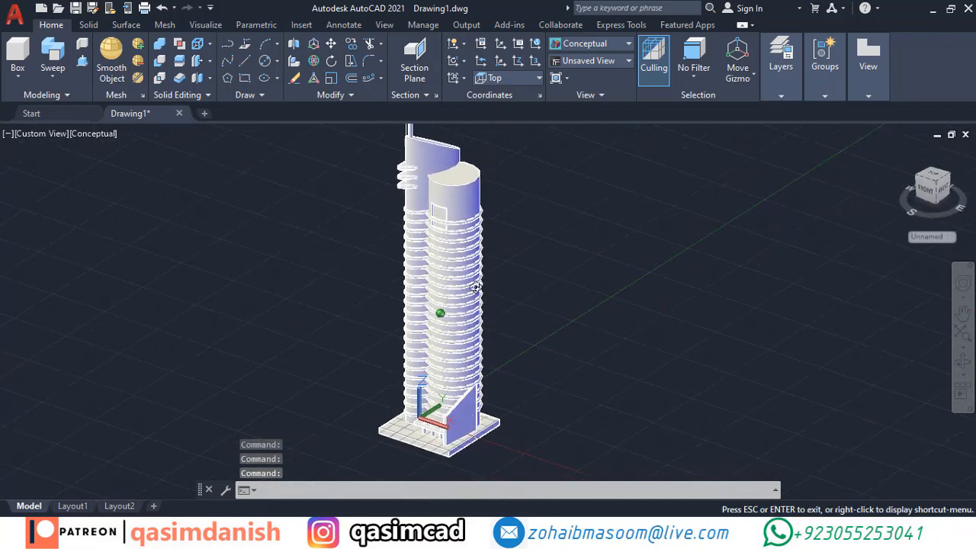